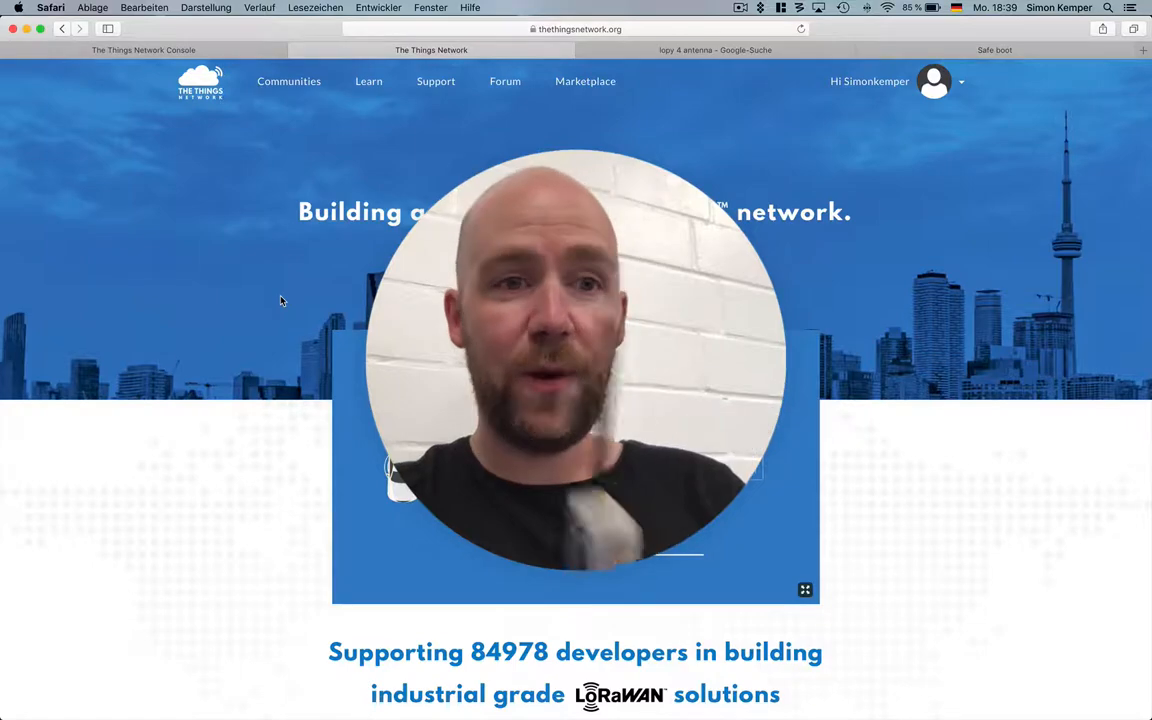
Go to The Things Network Console and open the registered gateway simmisgateway.
{"action": "scroll", "coordinate": [281, 301], "scroll_direction": "down", "scroll_amount": 9}
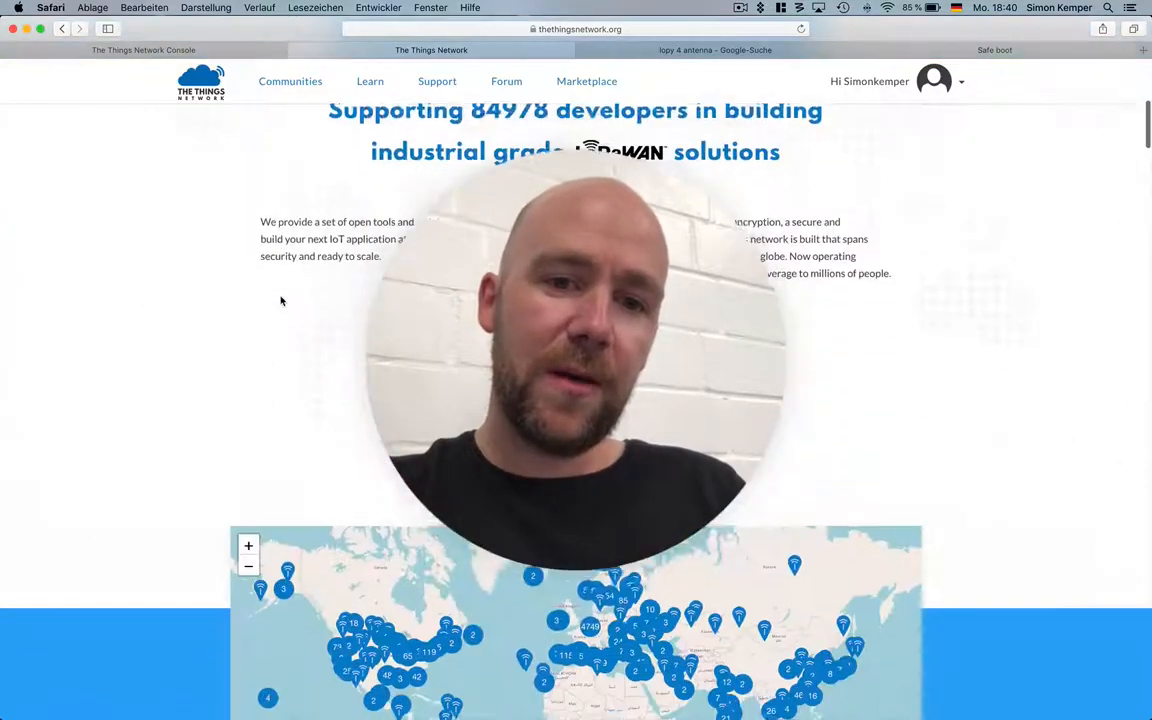
{"action": "scroll", "coordinate": [281, 301], "scroll_direction": "up", "scroll_amount": 9}
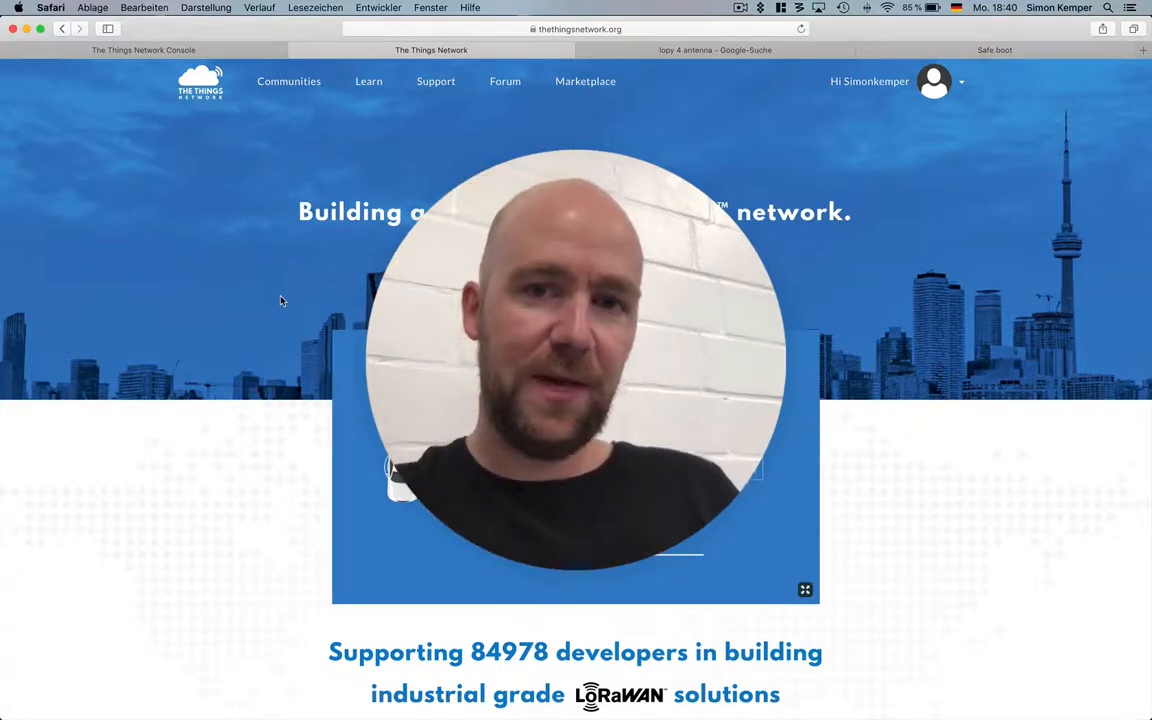
{"action": "left_click", "coordinate": [900, 81]}
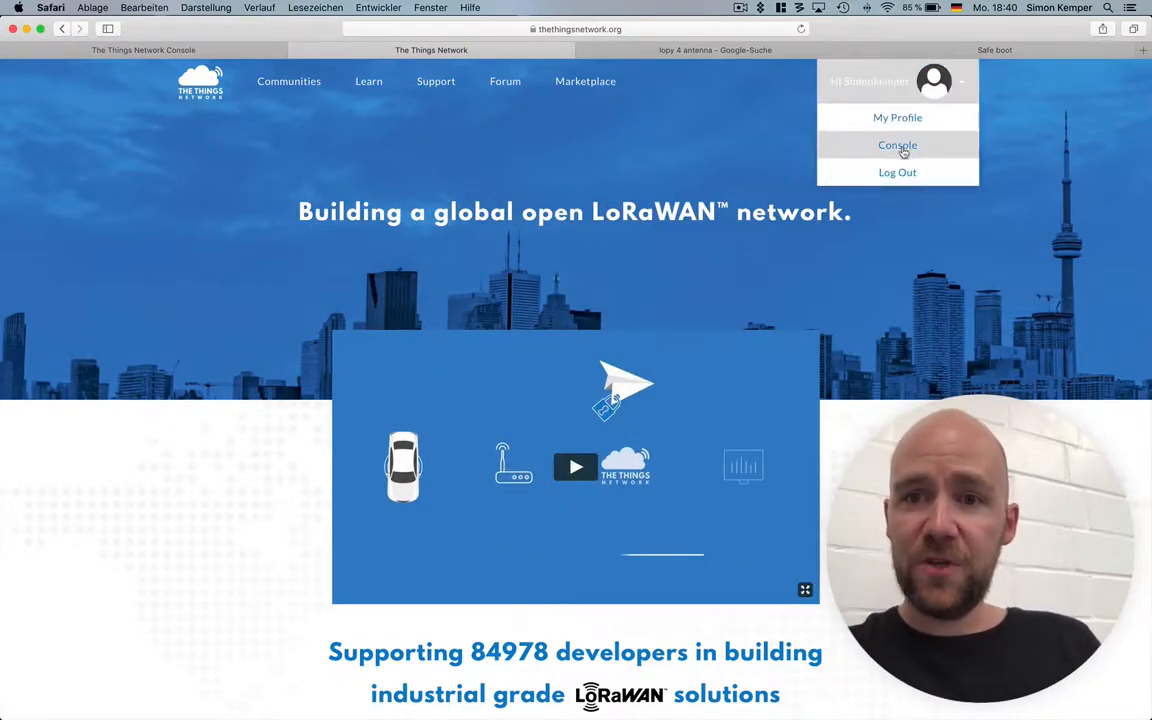
{"action": "left_click", "coordinate": [885, 150]}
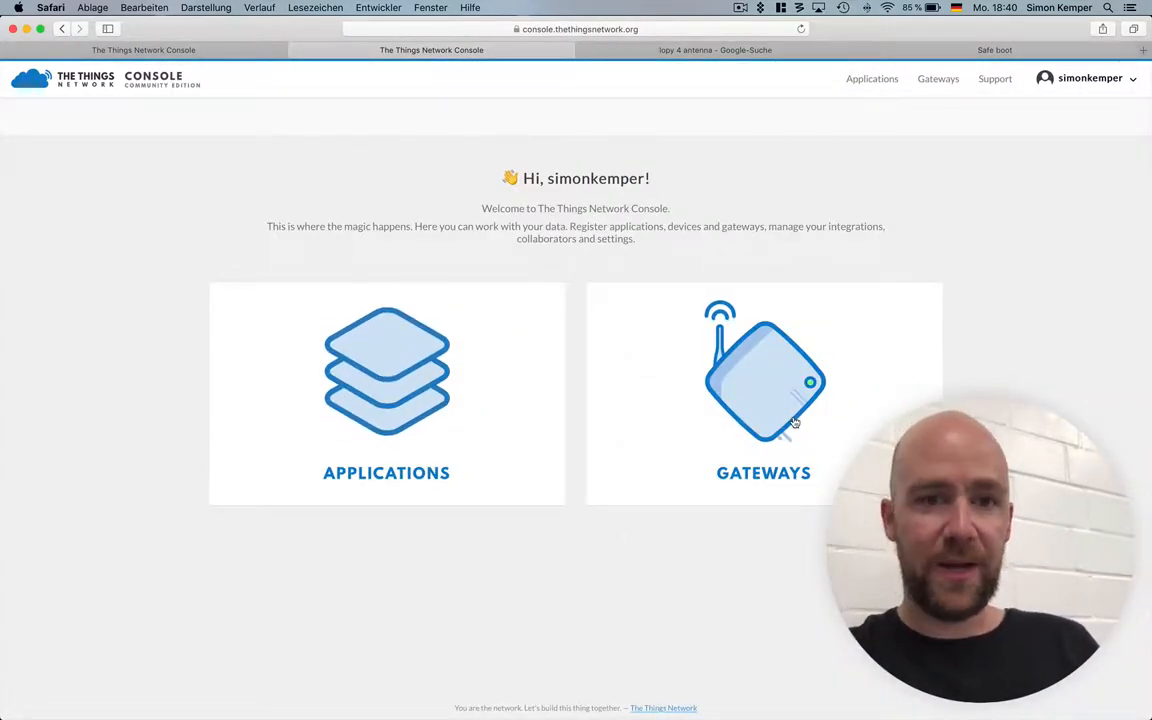
{"action": "left_click", "coordinate": [793, 422]}
{"action": "left_click", "coordinate": [285, 311]}
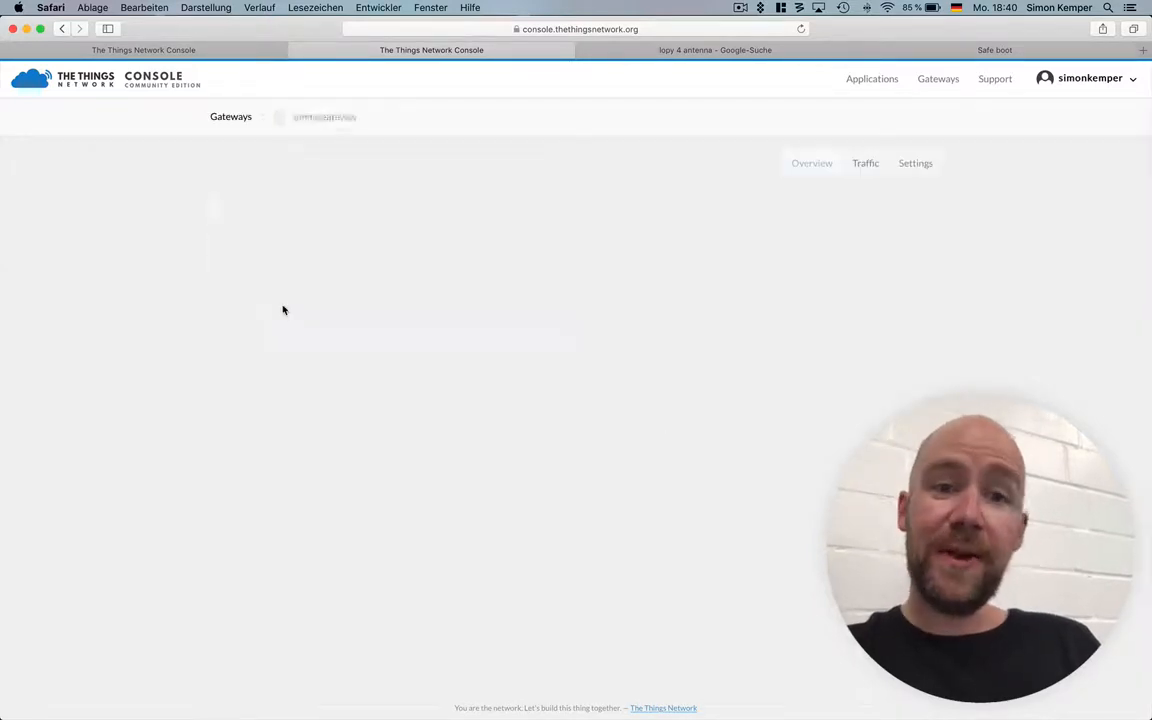
Review the gateway's overview, including its location map and privacy details, and open its traffic log.
{"action": "scroll", "coordinate": [150, 360], "scroll_direction": "down", "scroll_amount": 10}
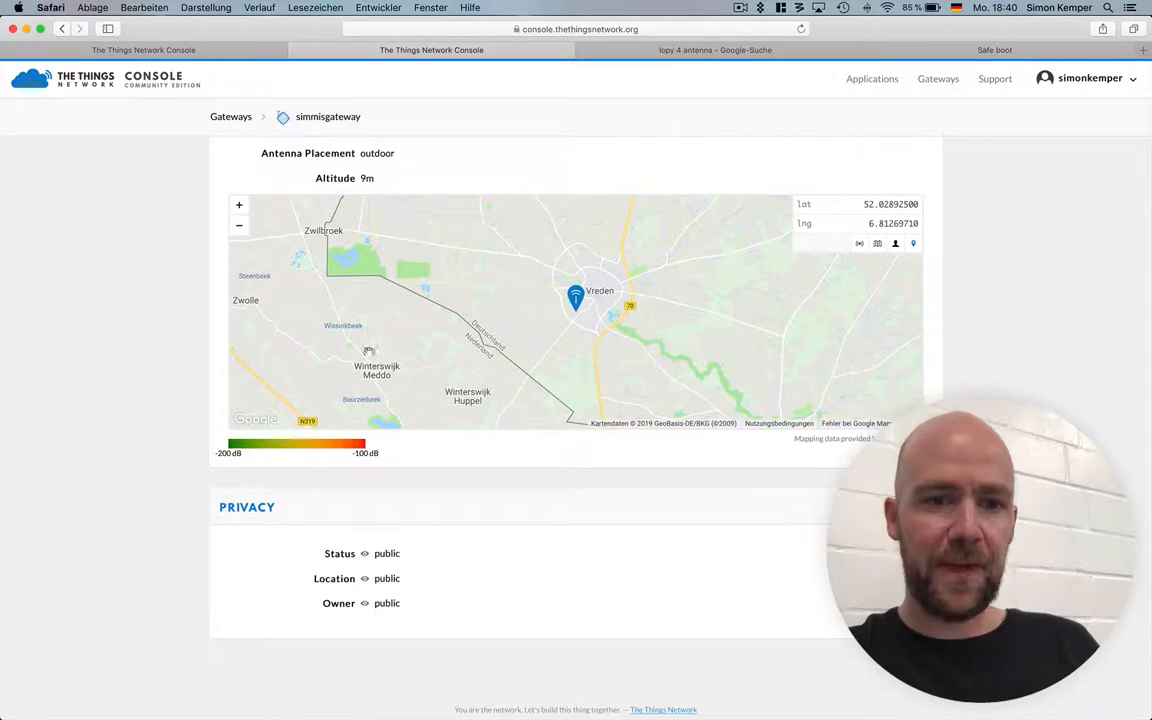
{"action": "scroll", "coordinate": [167, 375], "scroll_direction": "up", "scroll_amount": 10}
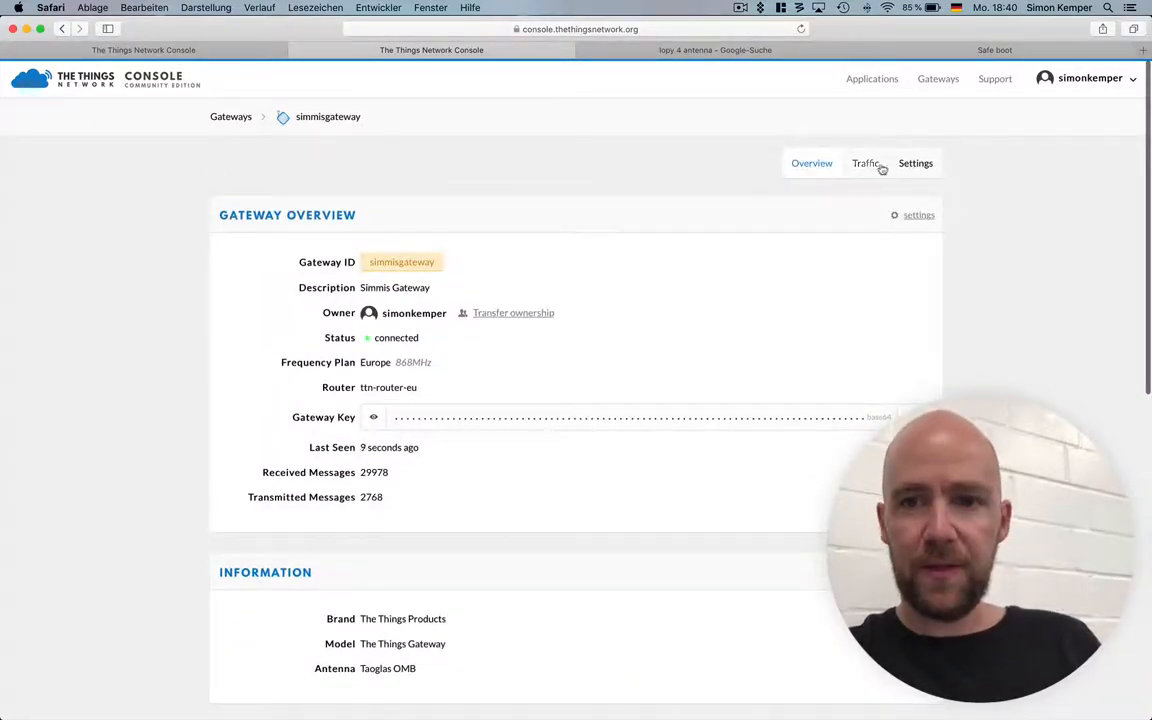
{"action": "left_click", "coordinate": [866, 164]}
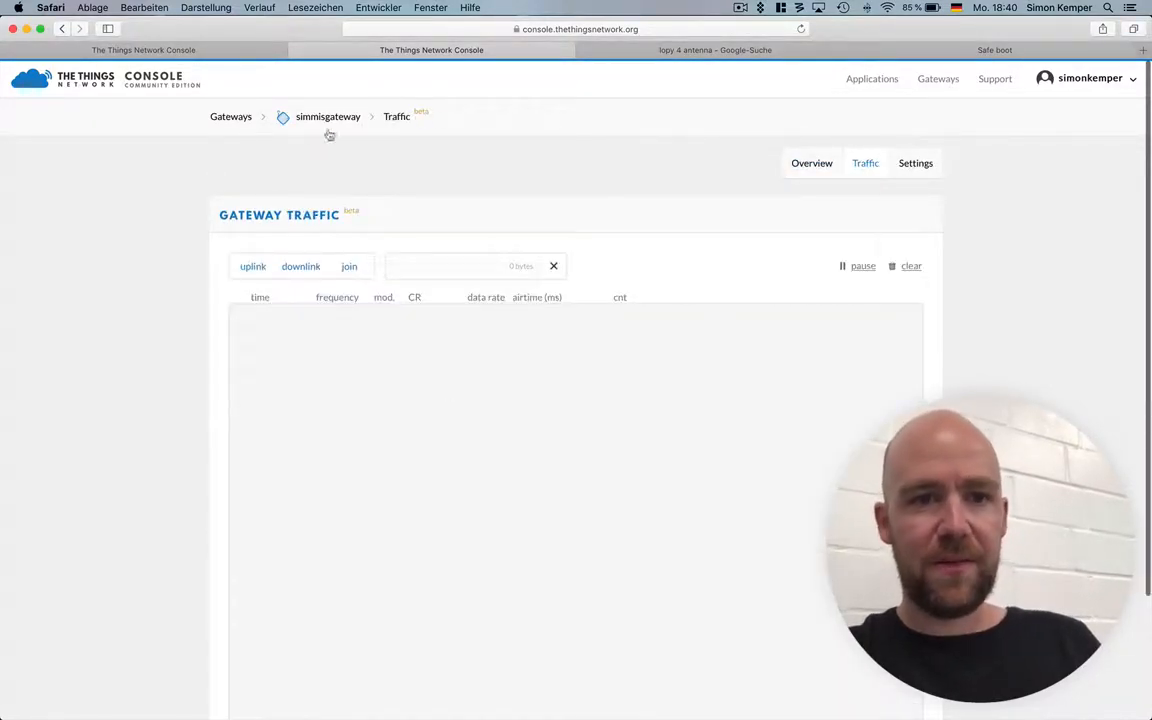
Examine the overview page of the paxcountergps-three device, from its identifiers down to the example code.
{"action": "left_click", "coordinate": [183, 50]}
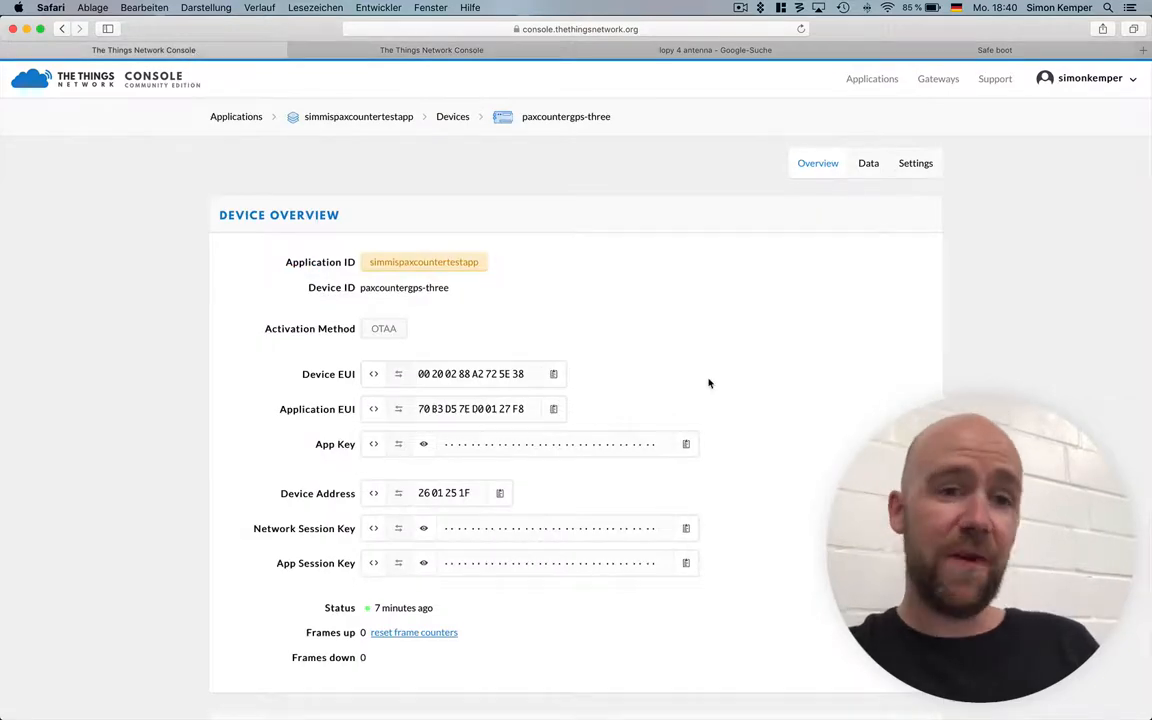
{"action": "scroll", "coordinate": [709, 383], "scroll_direction": "down", "scroll_amount": 10}
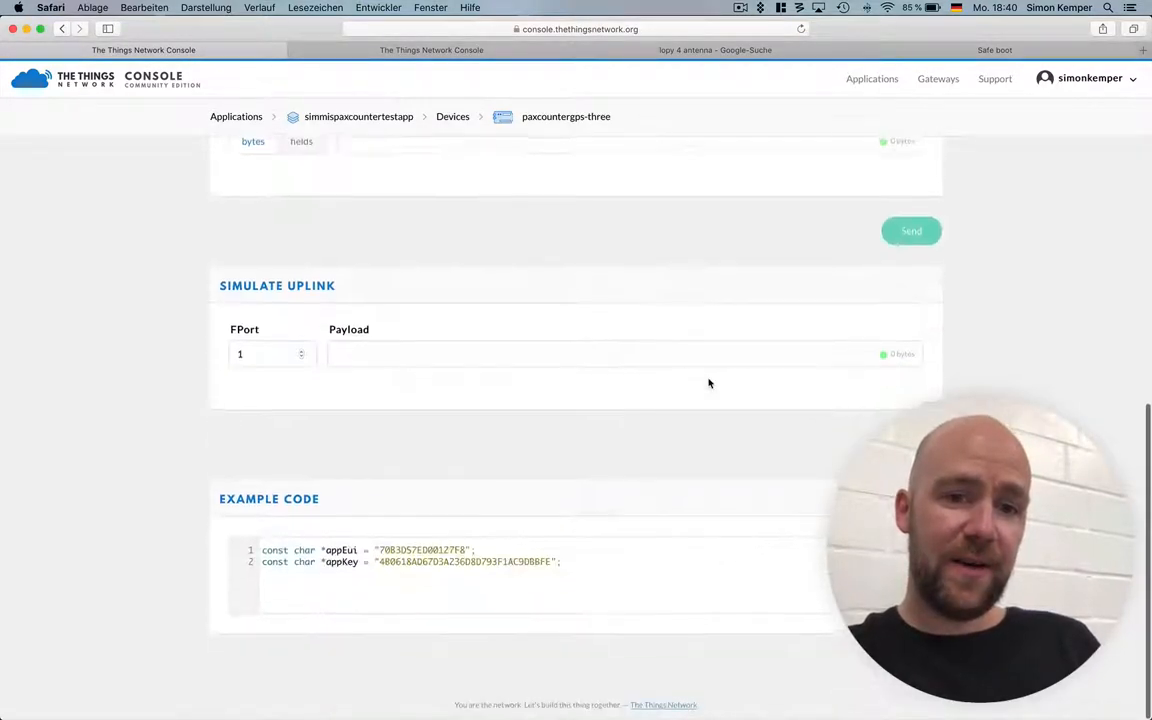
{"action": "scroll", "coordinate": [709, 383], "scroll_direction": "up", "scroll_amount": 10}
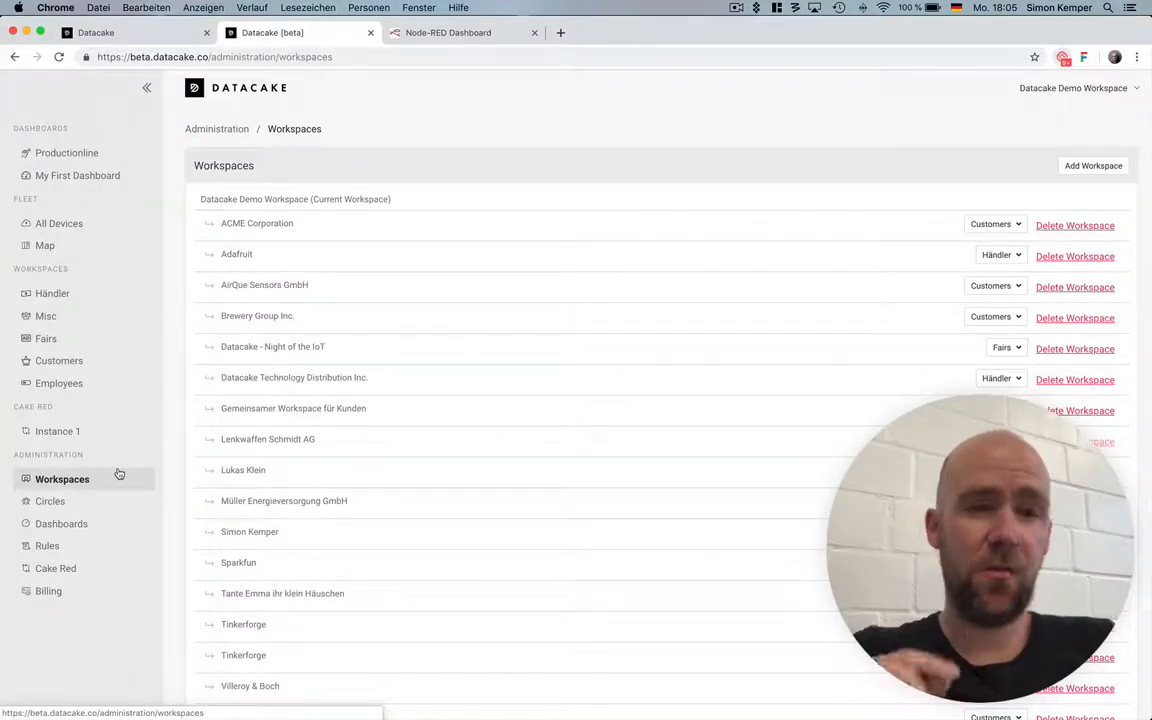
In Datacake, add an API device named Paxcounter TTN to the Datacake Demo Workspace and open its configuration.
{"action": "left_click", "coordinate": [347, 201]}
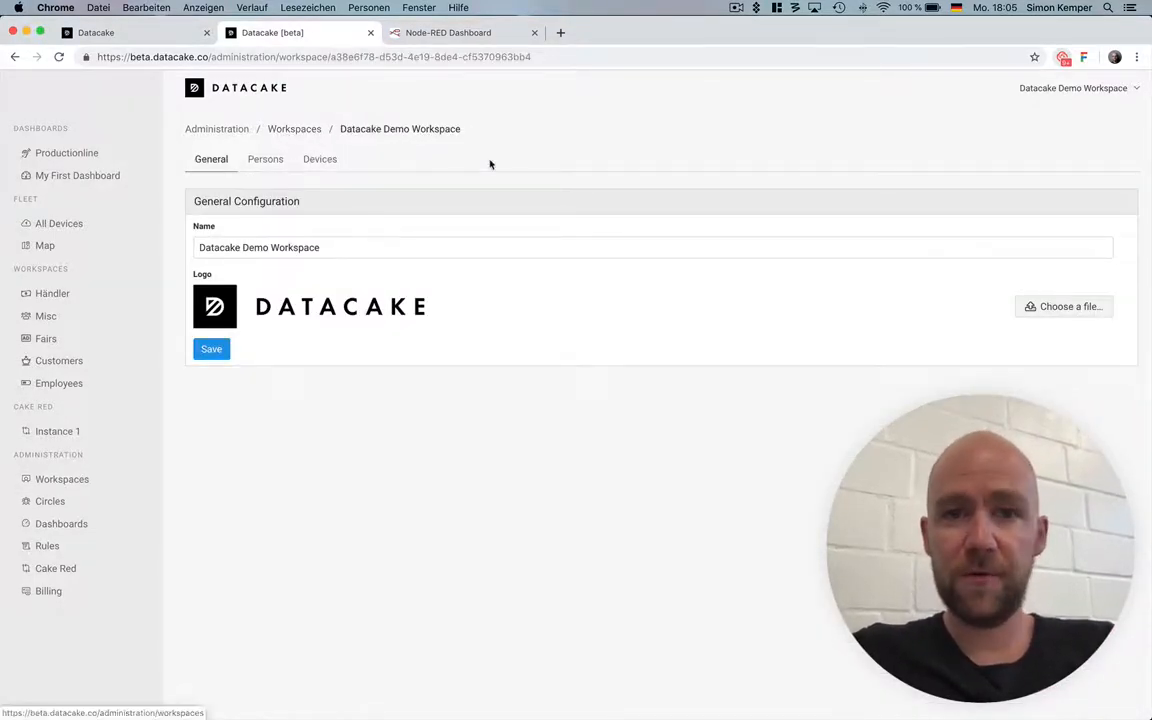
{"action": "left_click", "coordinate": [332, 172]}
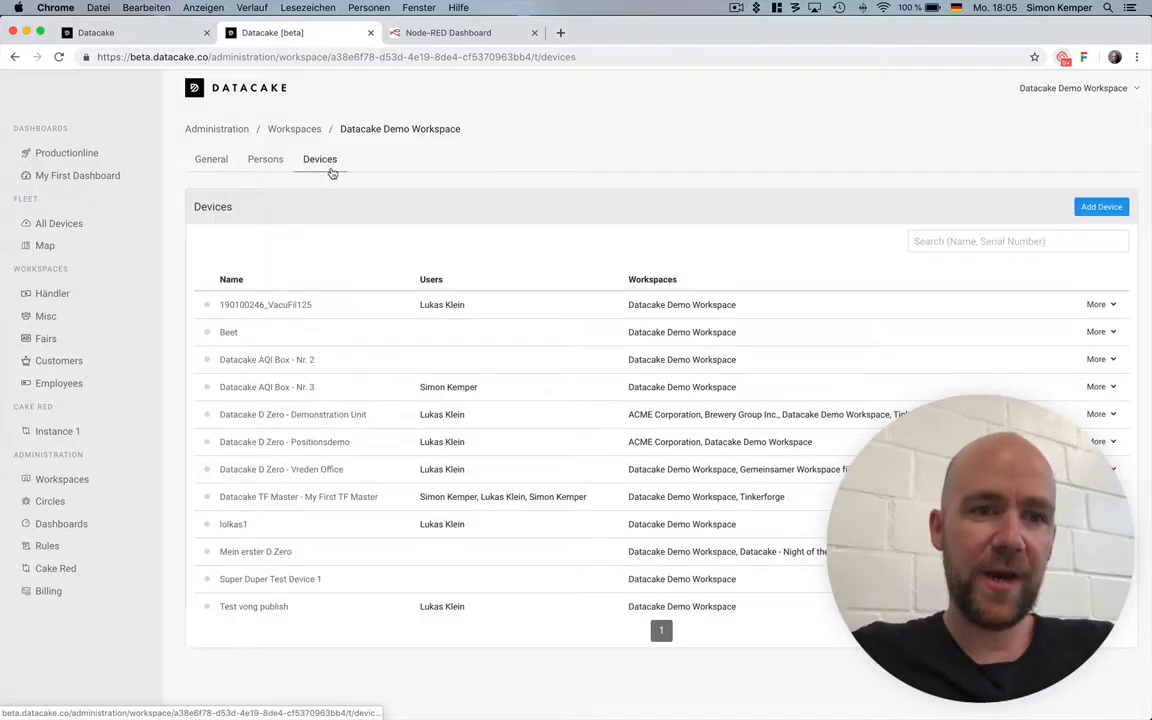
{"action": "left_click", "coordinate": [1098, 206]}
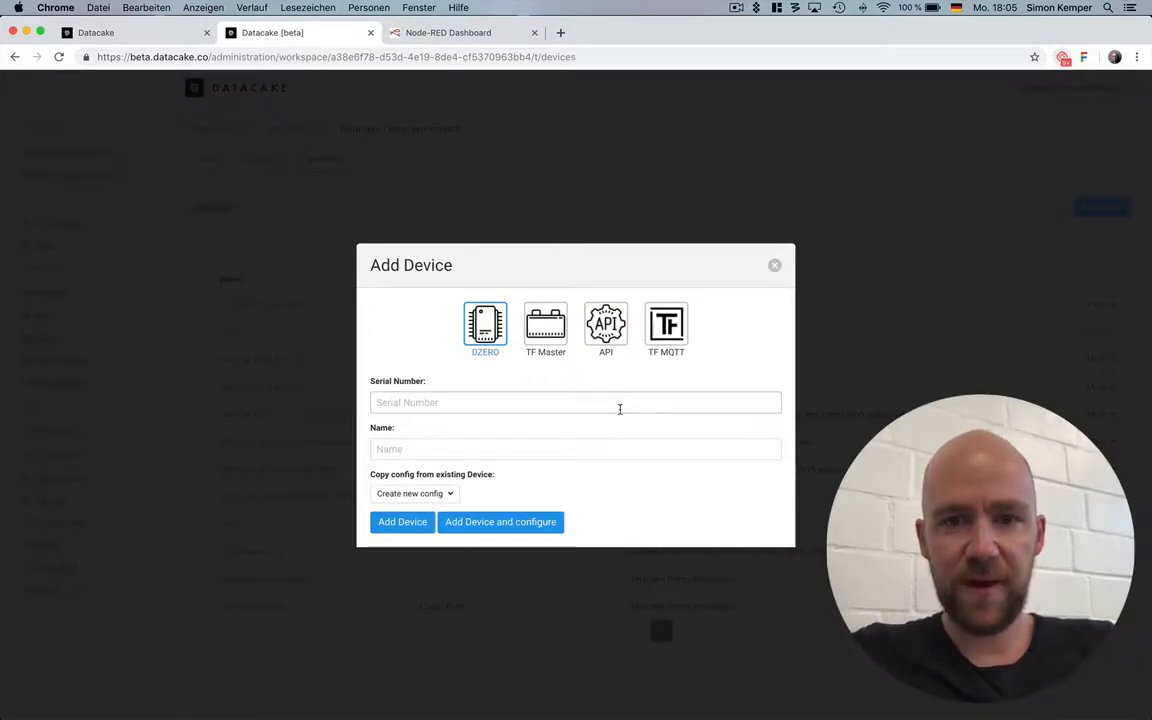
{"action": "left_click", "coordinate": [606, 325]}
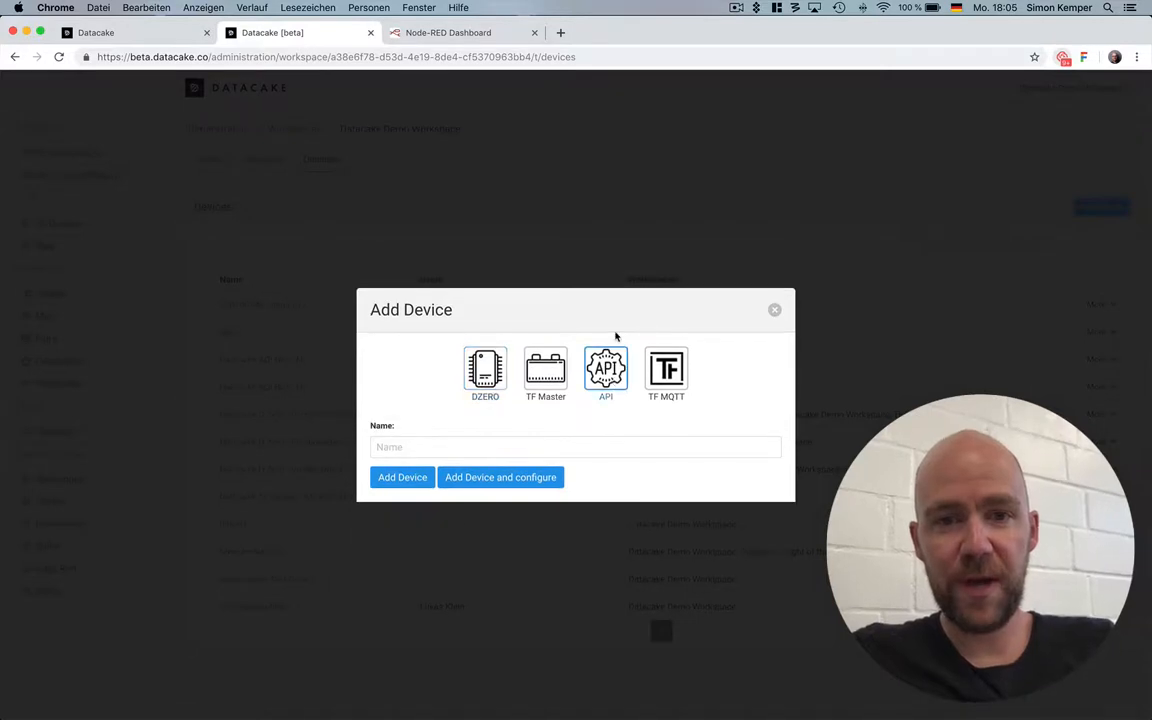
{"action": "left_click", "coordinate": [431, 455]}
{"action": "type", "text": "Paxcounter TTN"}
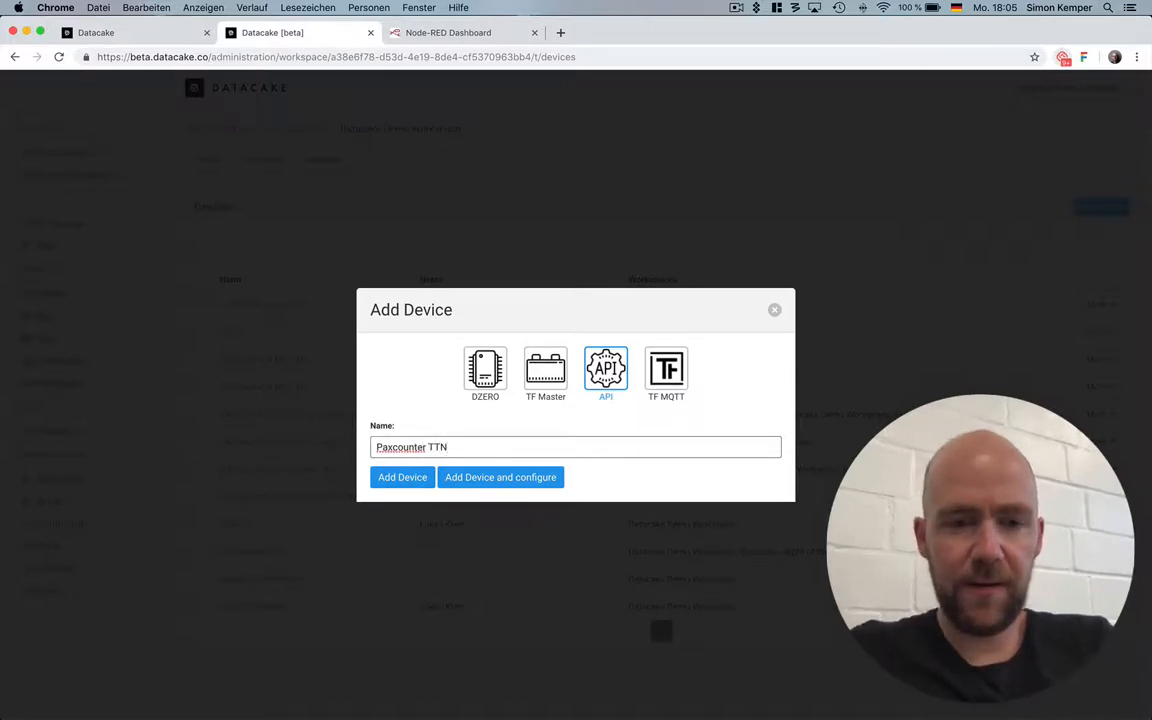
{"action": "left_click", "coordinate": [450, 478]}
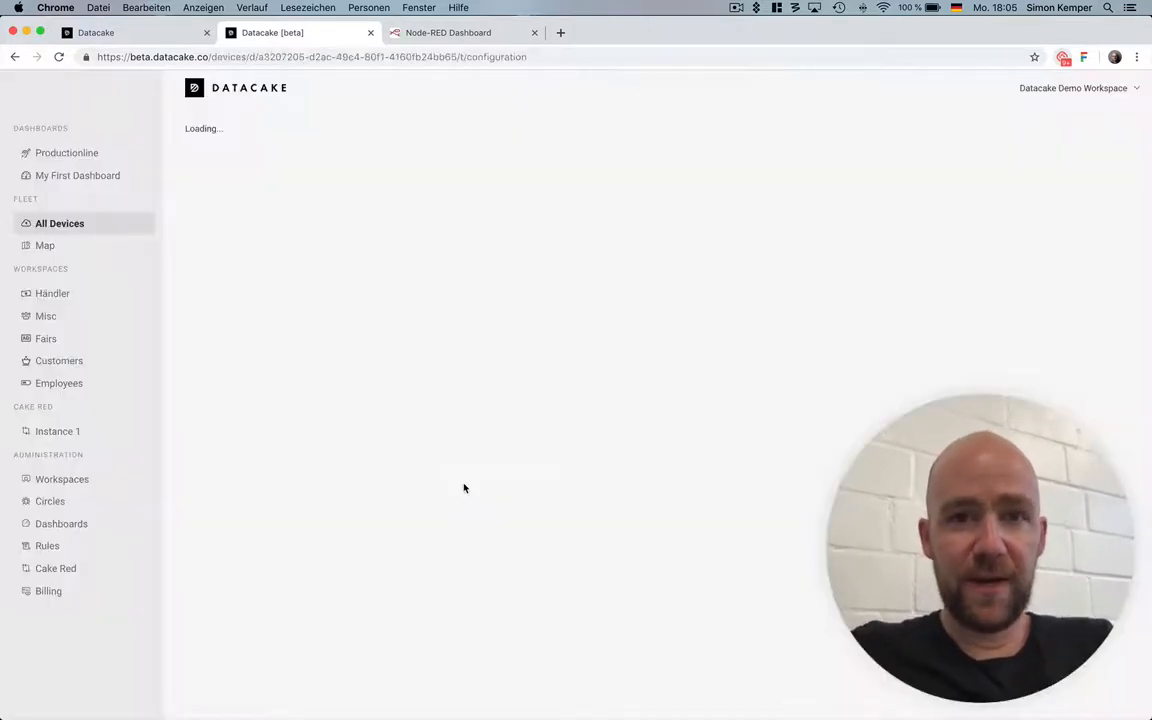
Enter Office as the location in the device's general configuration.
{"action": "scroll", "coordinate": [463, 488], "scroll_direction": "down", "scroll_amount": 5}
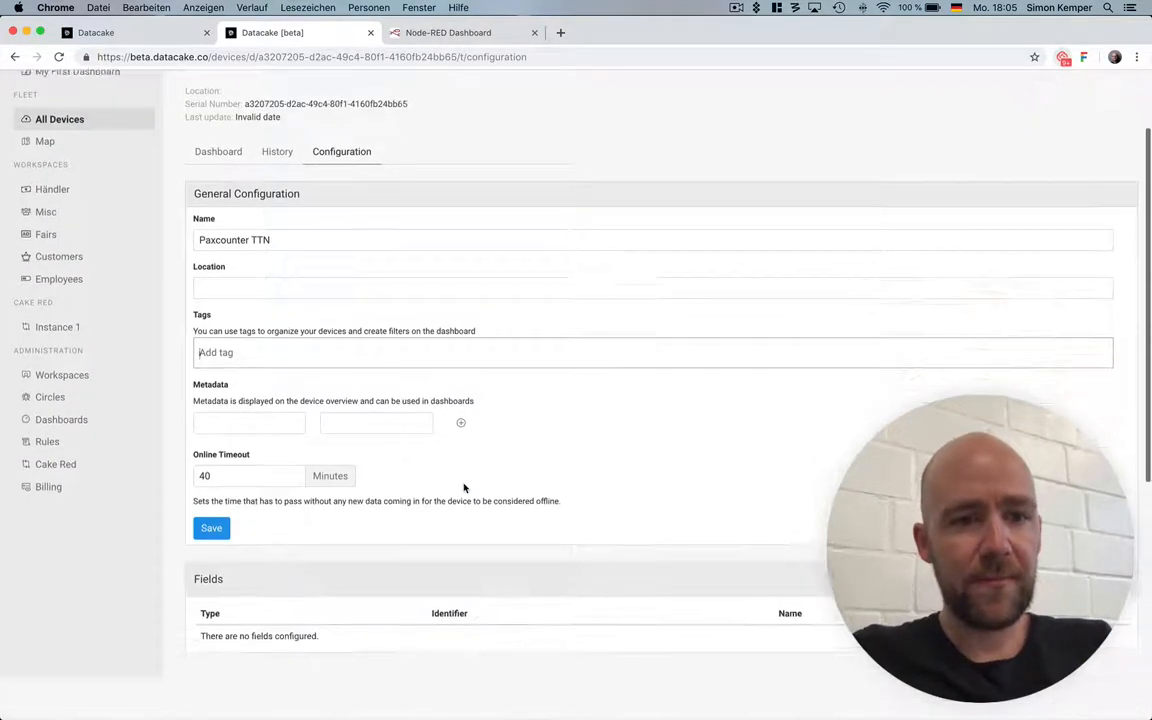
{"action": "scroll", "coordinate": [463, 488], "scroll_direction": "up", "scroll_amount": 5}
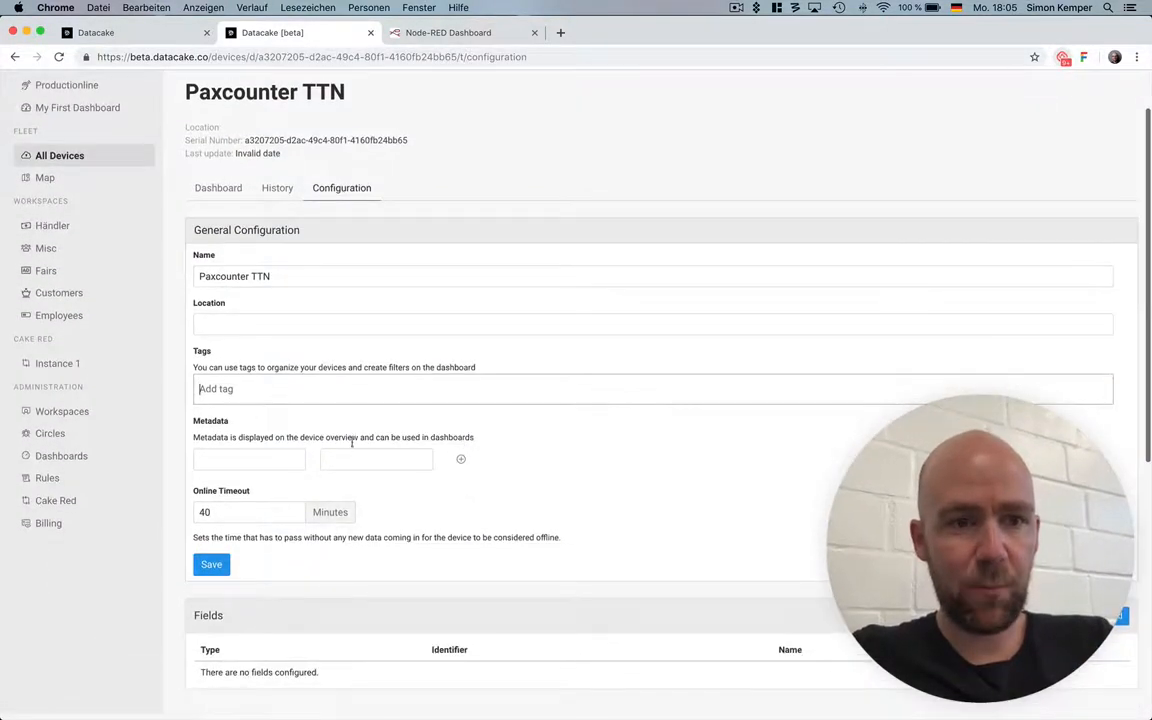
{"action": "left_click", "coordinate": [269, 320]}
{"action": "type", "text": "Office"}
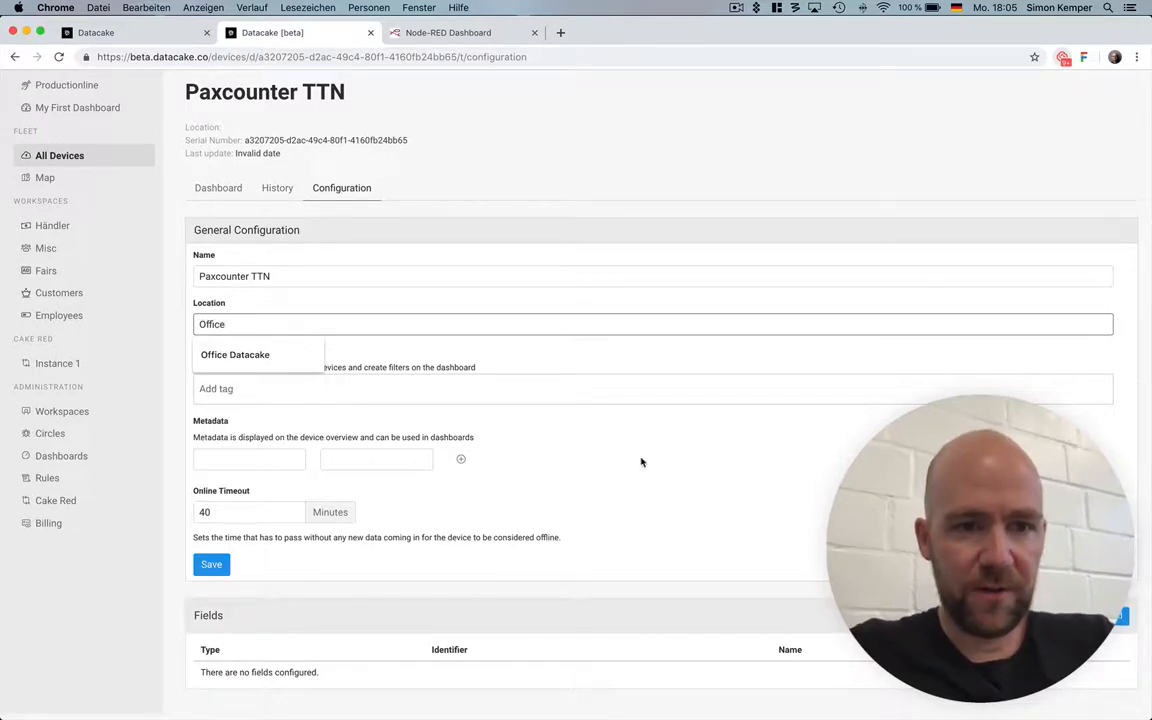
{"action": "left_click", "coordinate": [642, 462]}
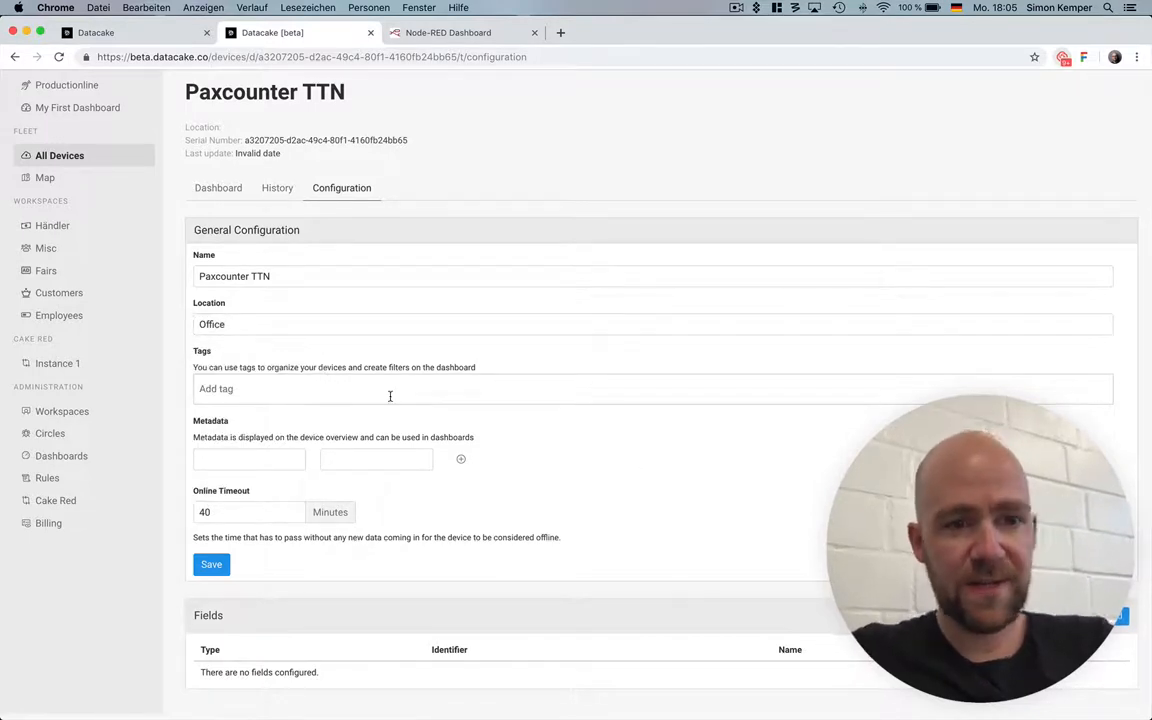
Start a new field for the device with the name Bluetooth and the identifier PAX_BLE.
{"action": "scroll", "coordinate": [328, 475], "scroll_direction": "down", "scroll_amount": 3}
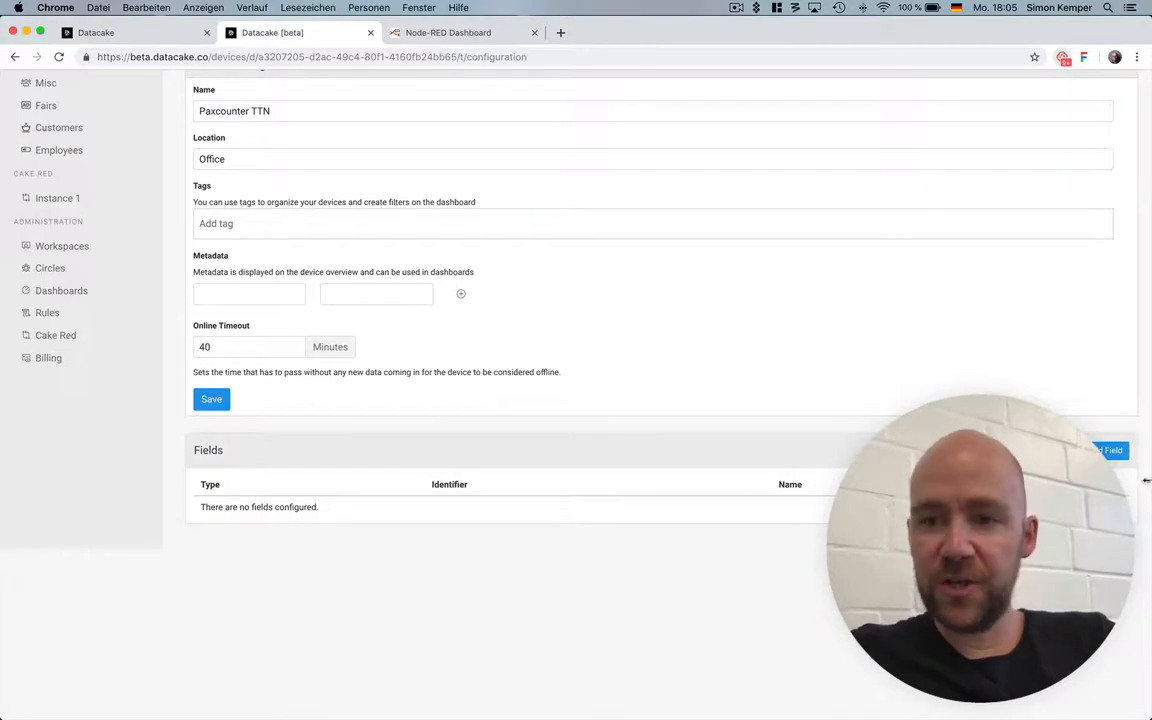
{"action": "left_click", "coordinate": [1110, 450]}
{"action": "left_click", "coordinate": [251, 287]}
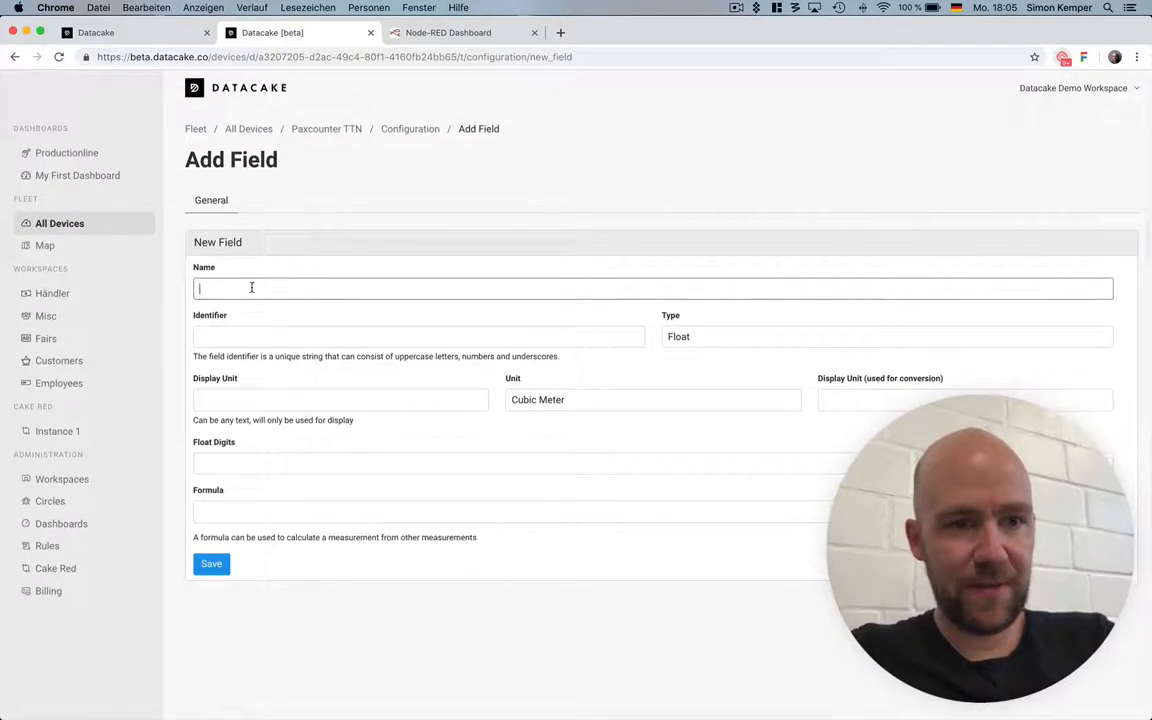
{"action": "type", "text": "Bluetooth"}
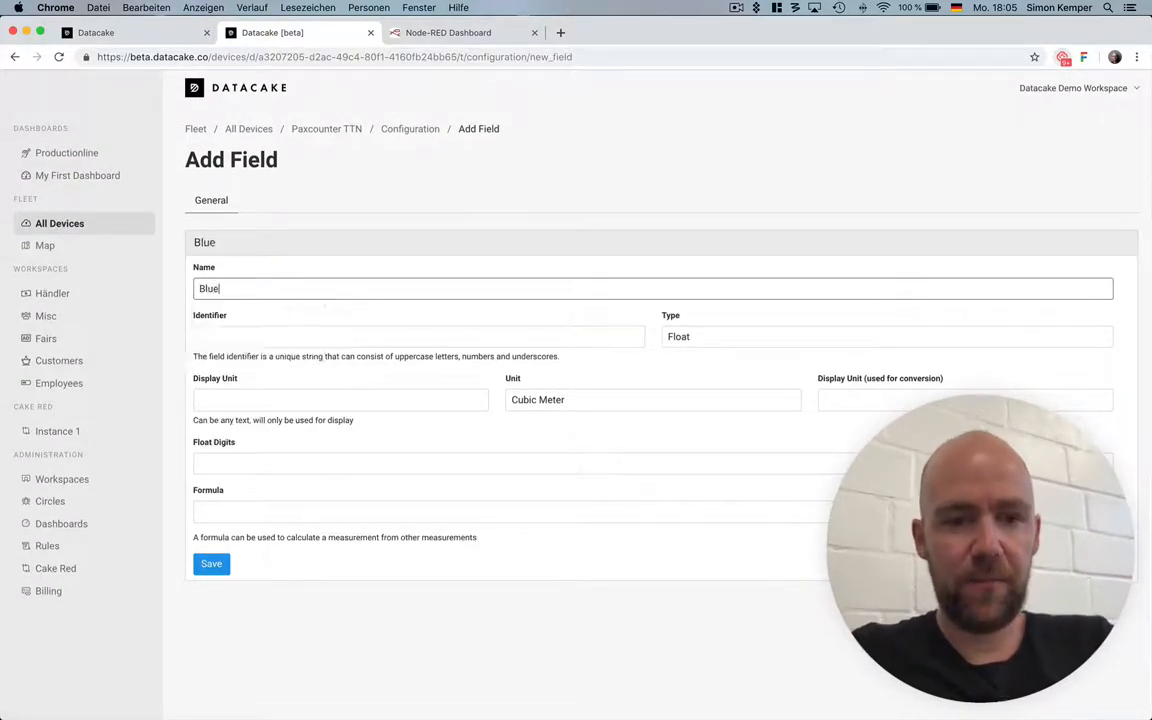
{"action": "key", "text": "Tab"}
{"action": "type", "text": "PA"}
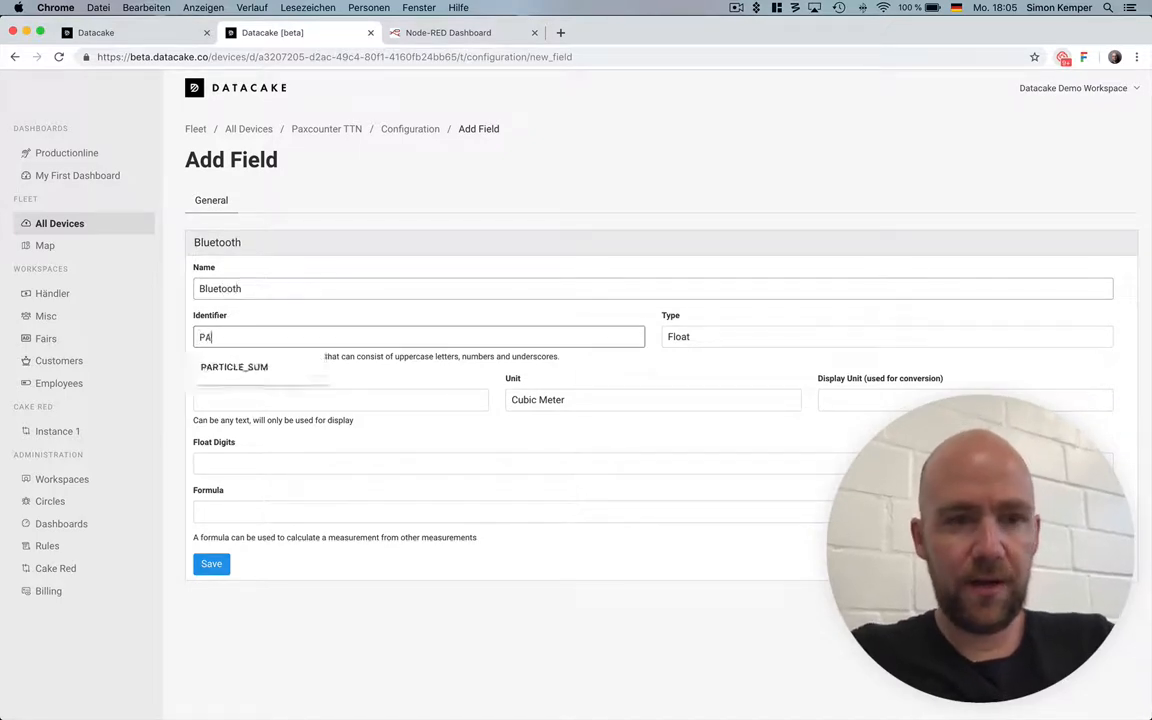
{"action": "type", "text": "X_BLUE"}
{"action": "key", "text": "BackSpace"}
{"action": "key", "text": "BackSpace"}
{"action": "type", "text": "E"}
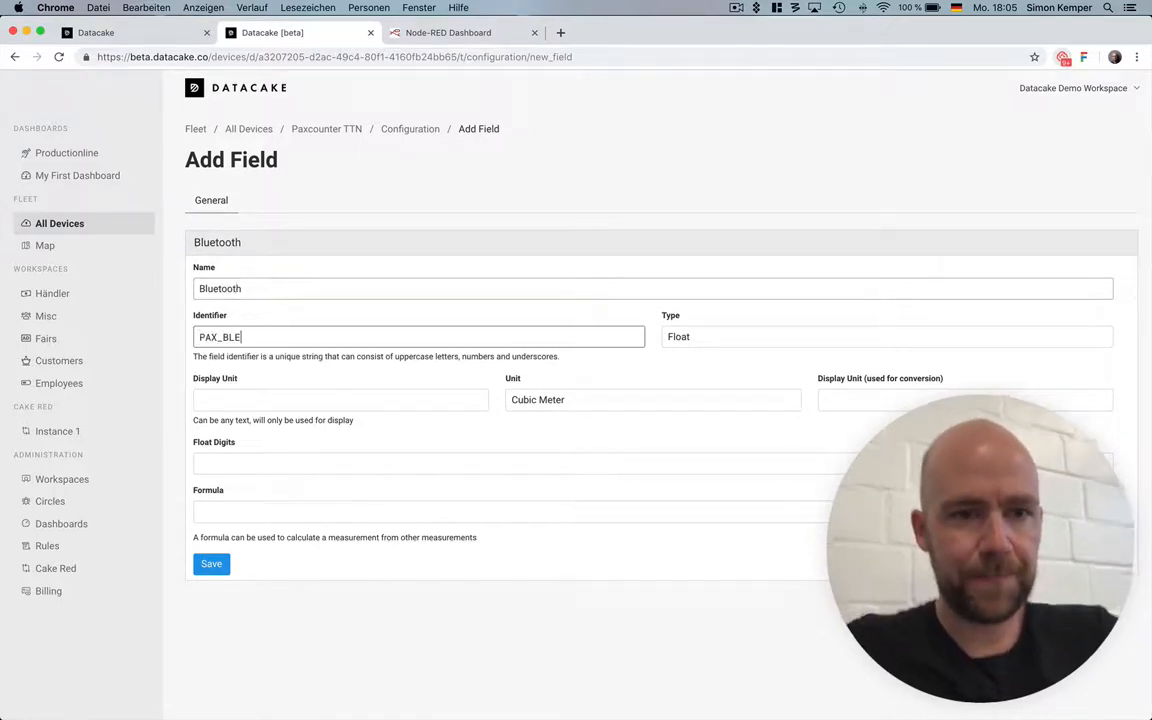
Set the Bluetooth field's type to Integer and its display unit to Persons, and save the field.
{"action": "left_click", "coordinate": [714, 338]}
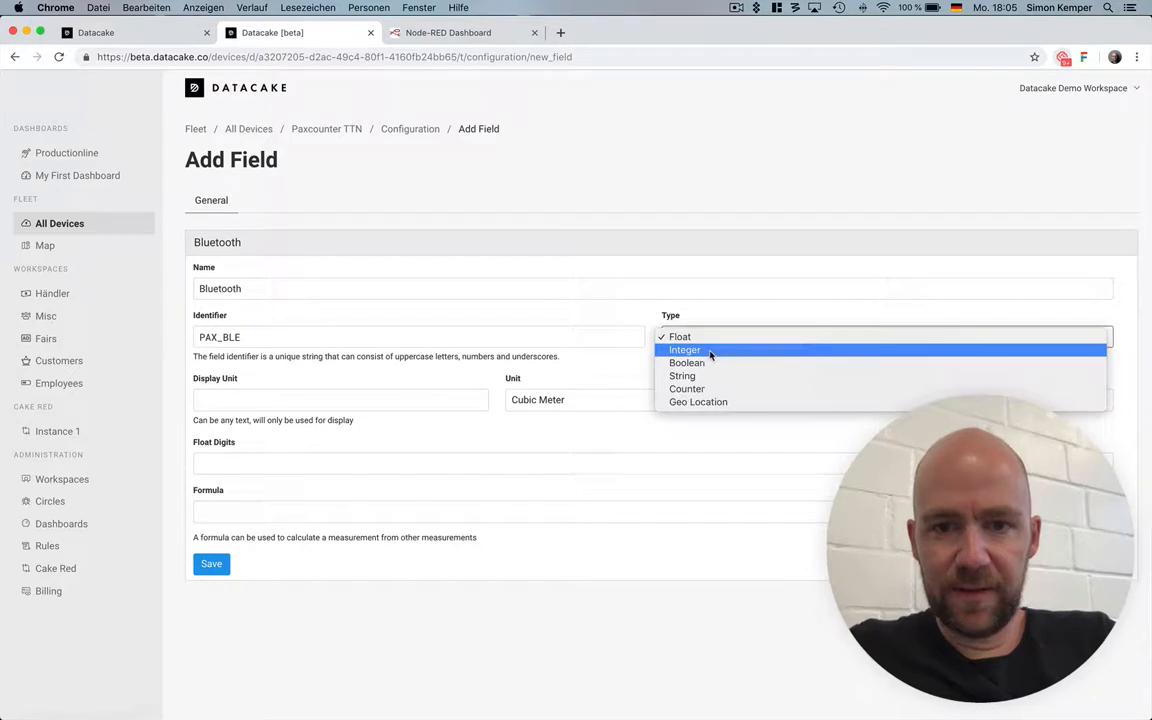
{"action": "left_click", "coordinate": [710, 352]}
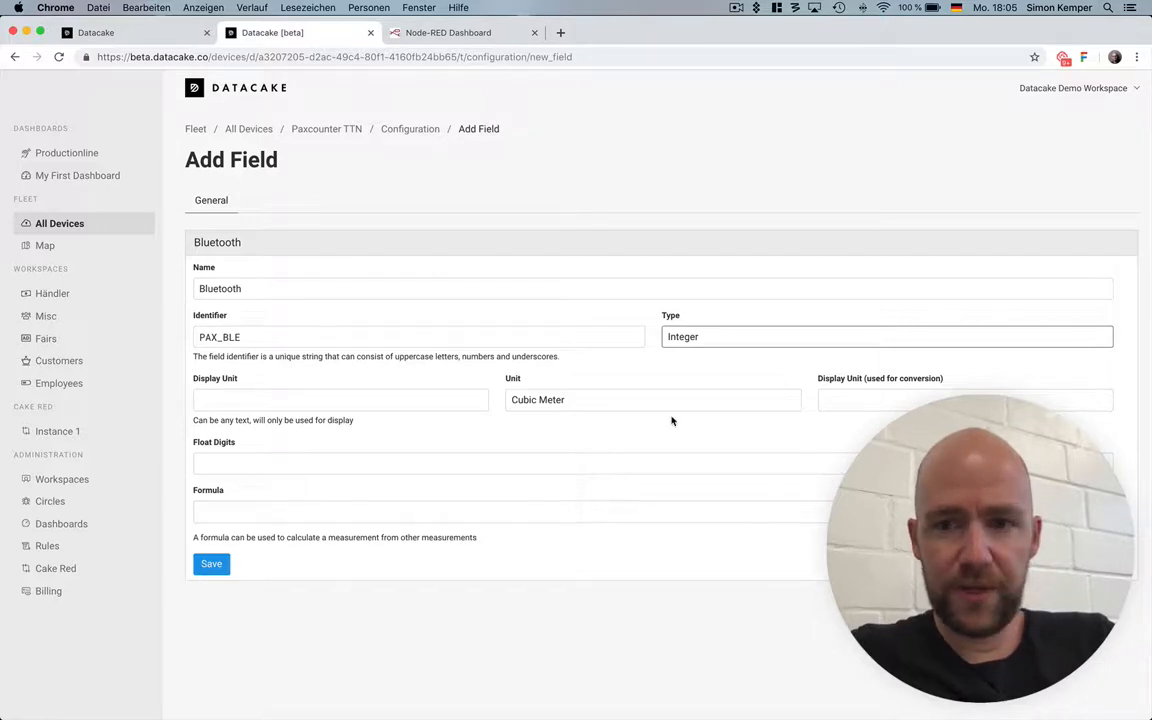
{"action": "left_click", "coordinate": [278, 400]}
{"action": "type", "text": "P"}
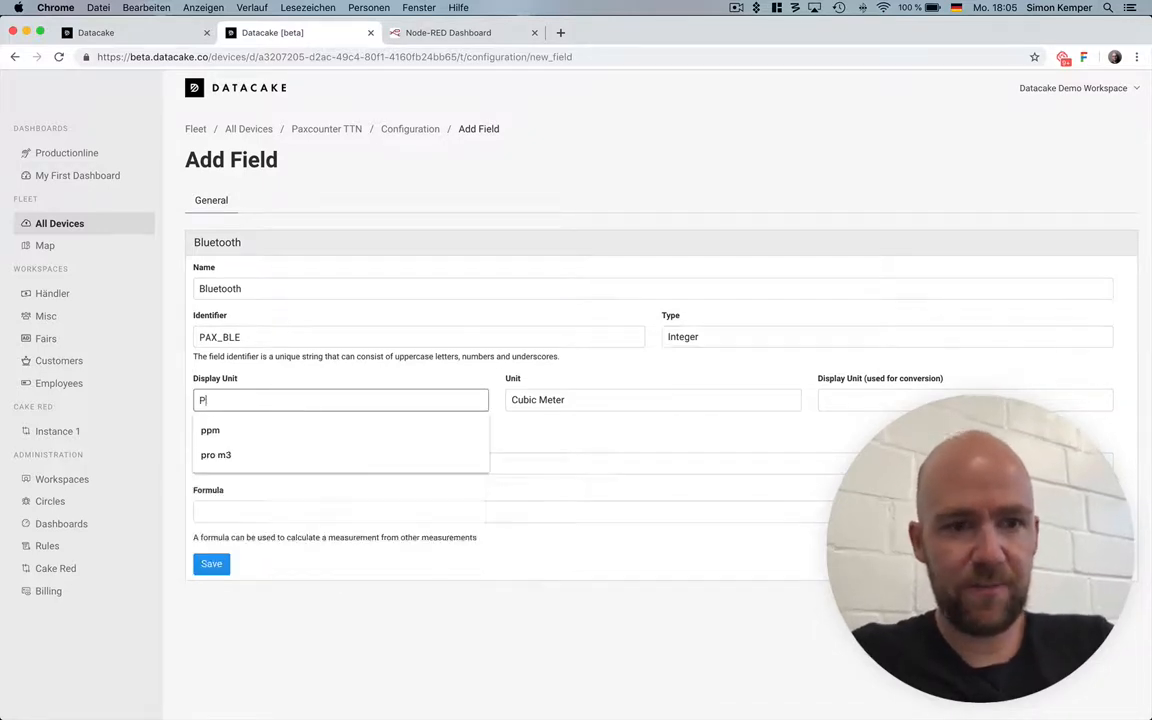
{"action": "type", "text": "ersons"}
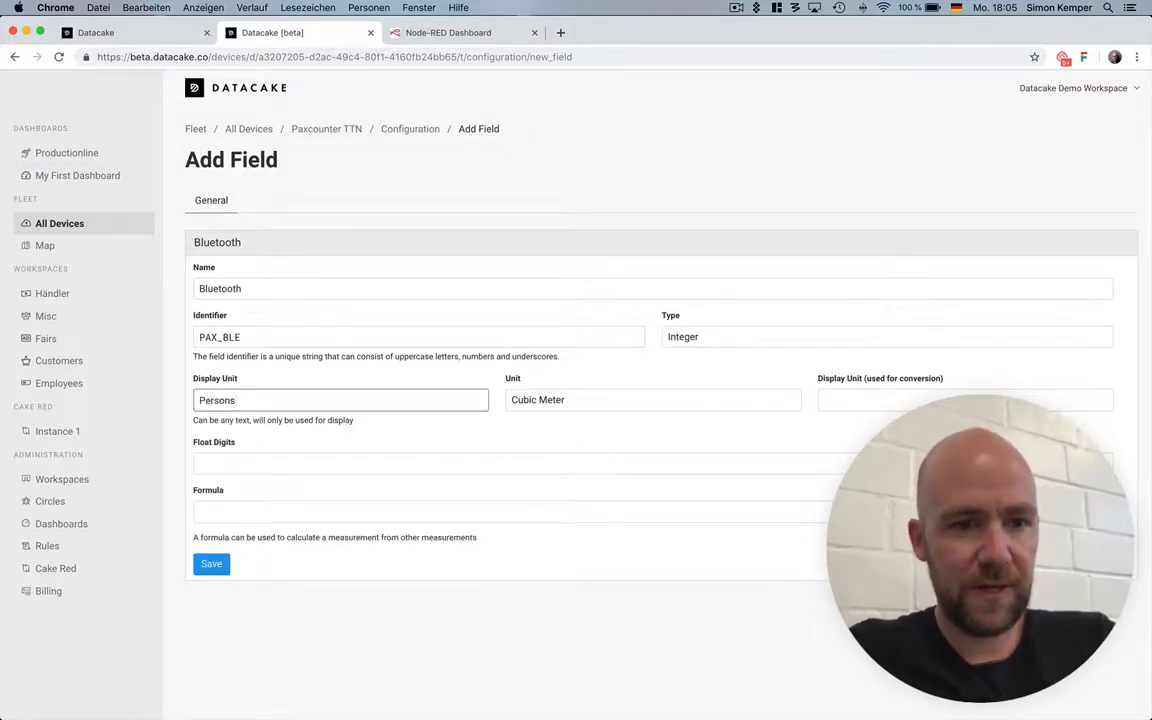
{"action": "left_click", "coordinate": [222, 568]}
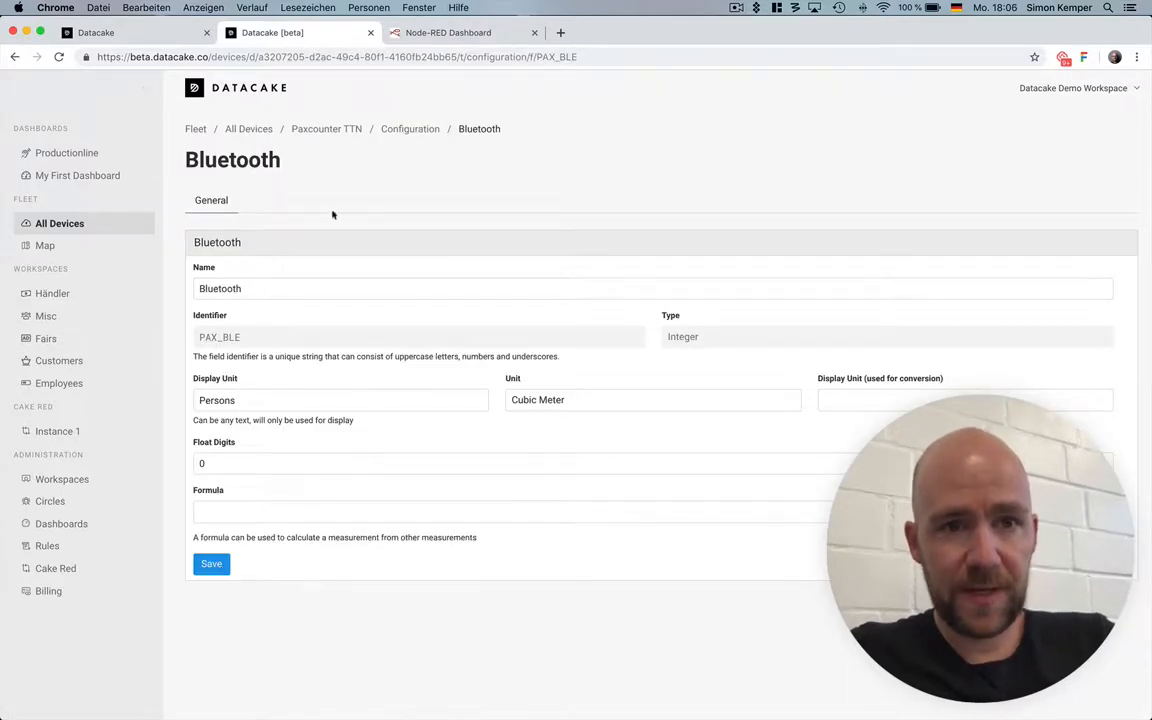
Start another new field for the Paxcounter TTN device with the name WiFi and the identifier PAX_WIFI.
{"action": "left_click", "coordinate": [412, 129]}
{"action": "scroll", "coordinate": [760, 442], "scroll_direction": "down", "scroll_amount": 5}
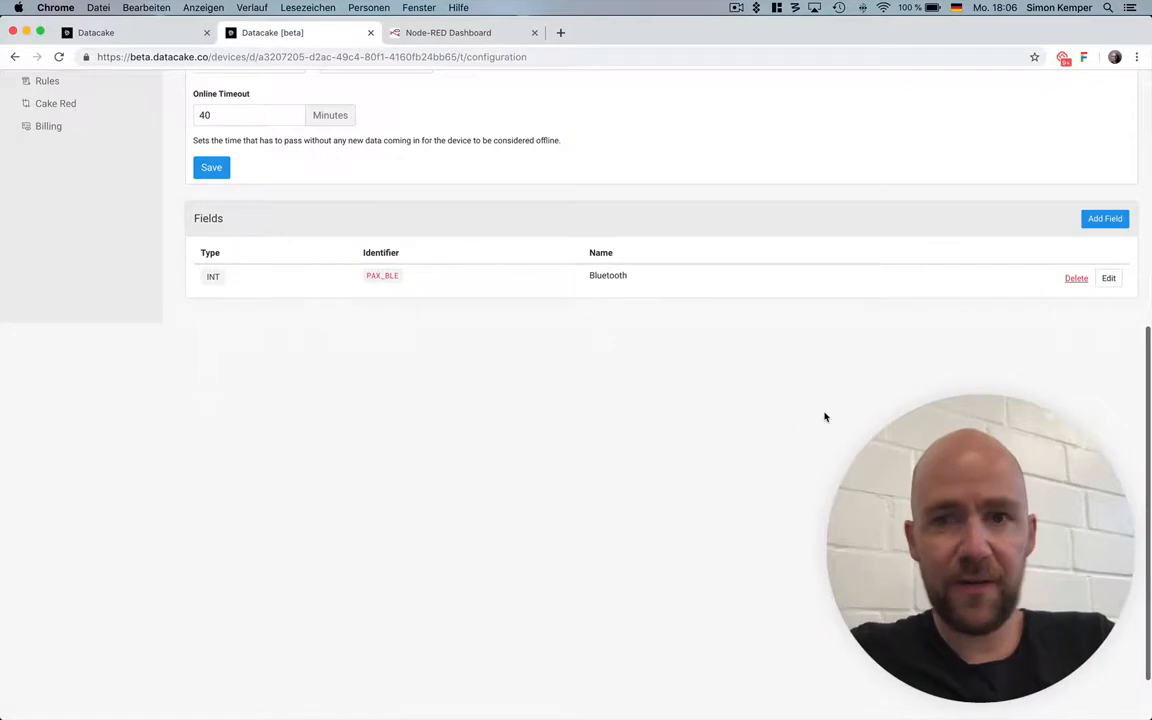
{"action": "left_click", "coordinate": [1105, 218]}
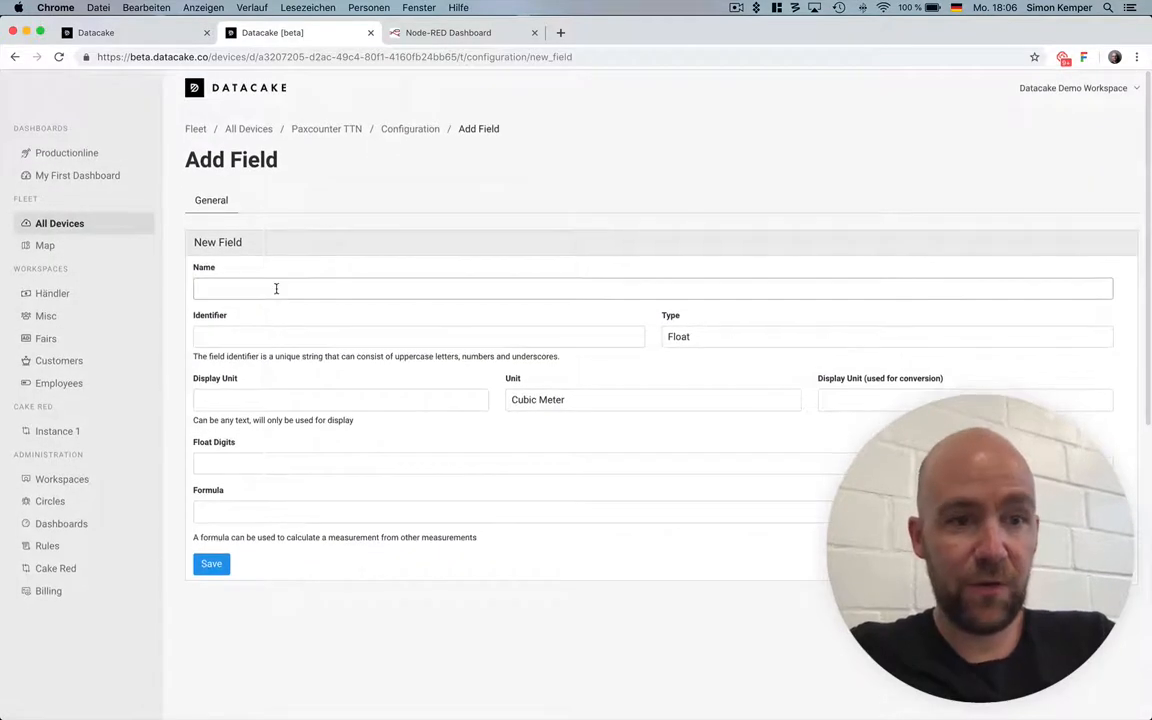
{"action": "left_click", "coordinate": [276, 288]}
{"action": "type", "text": "PA"}
{"action": "key", "text": "BackSpace"}
{"action": "key", "text": "BackSpace"}
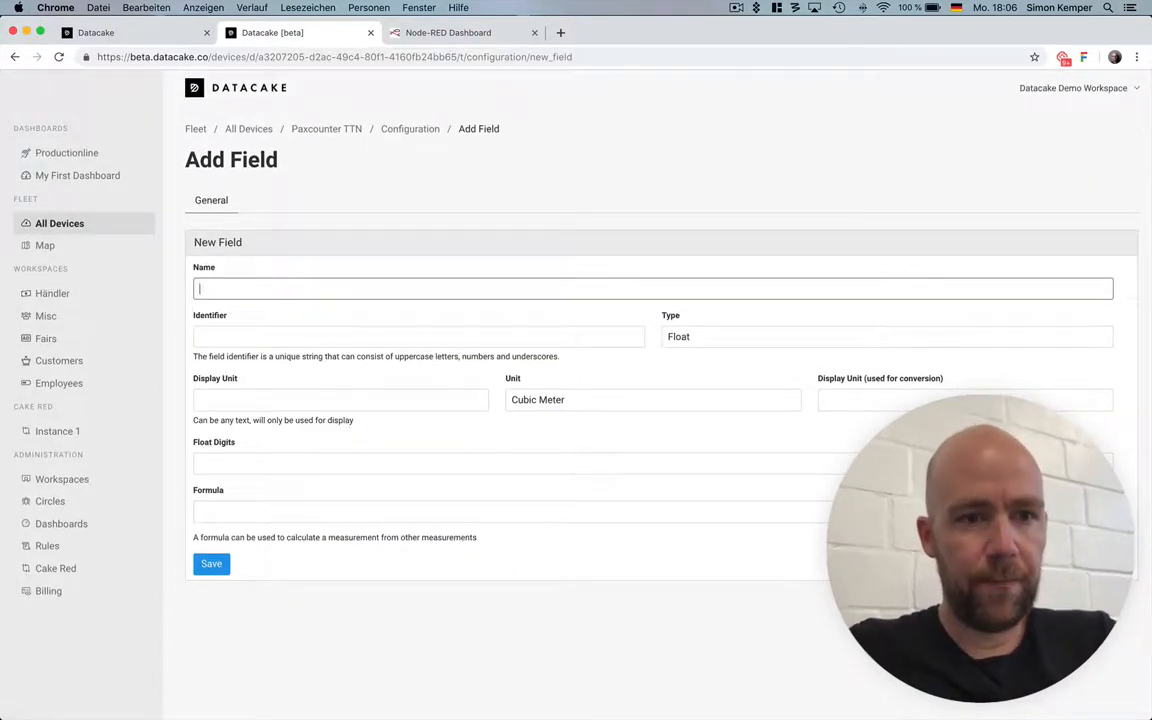
{"action": "type", "text": "WiFi"}
{"action": "key", "text": "Tab"}
{"action": "type", "text": "PAX"}
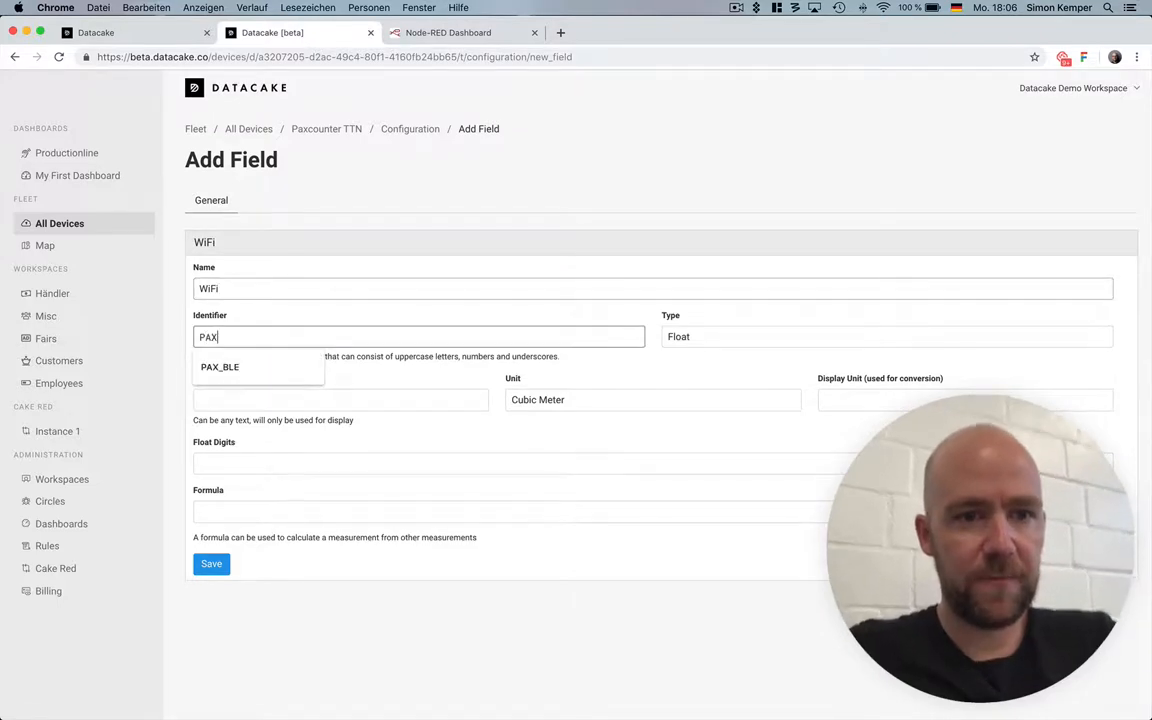
{"action": "type", "text": "_WIFI"}
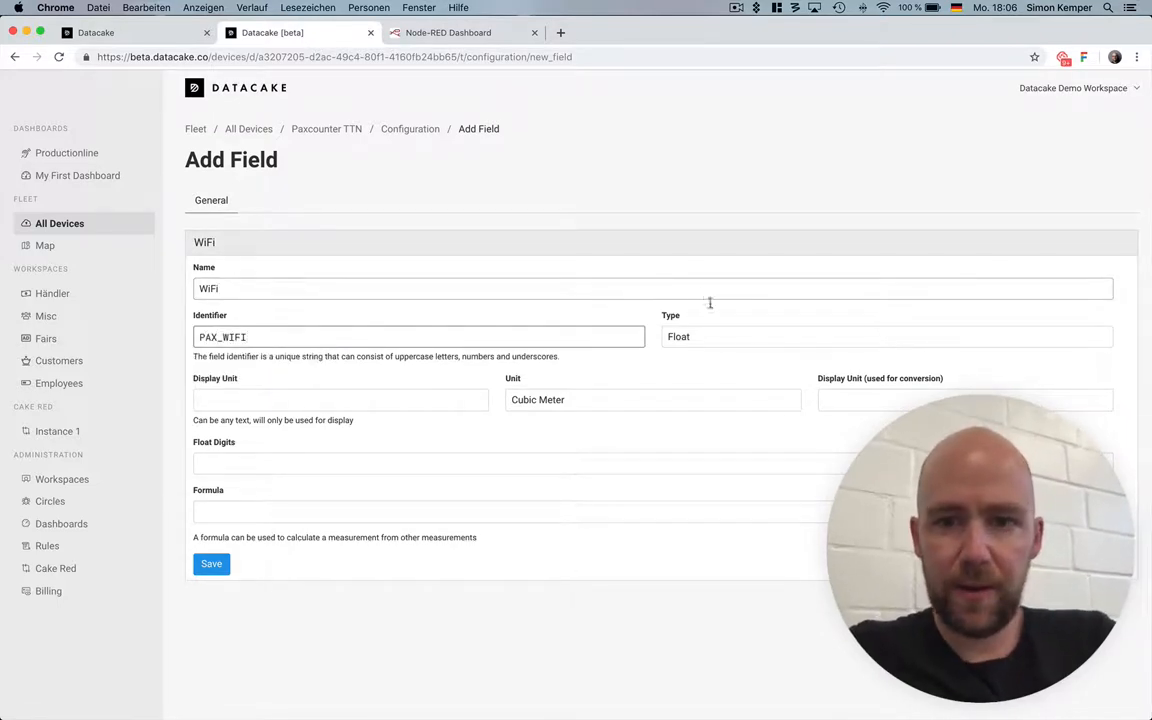
Set the WiFi field's type to Integer and its display unit to Persons WiFi, and save the field.
{"action": "left_click", "coordinate": [688, 336]}
{"action": "left_click", "coordinate": [678, 348]}
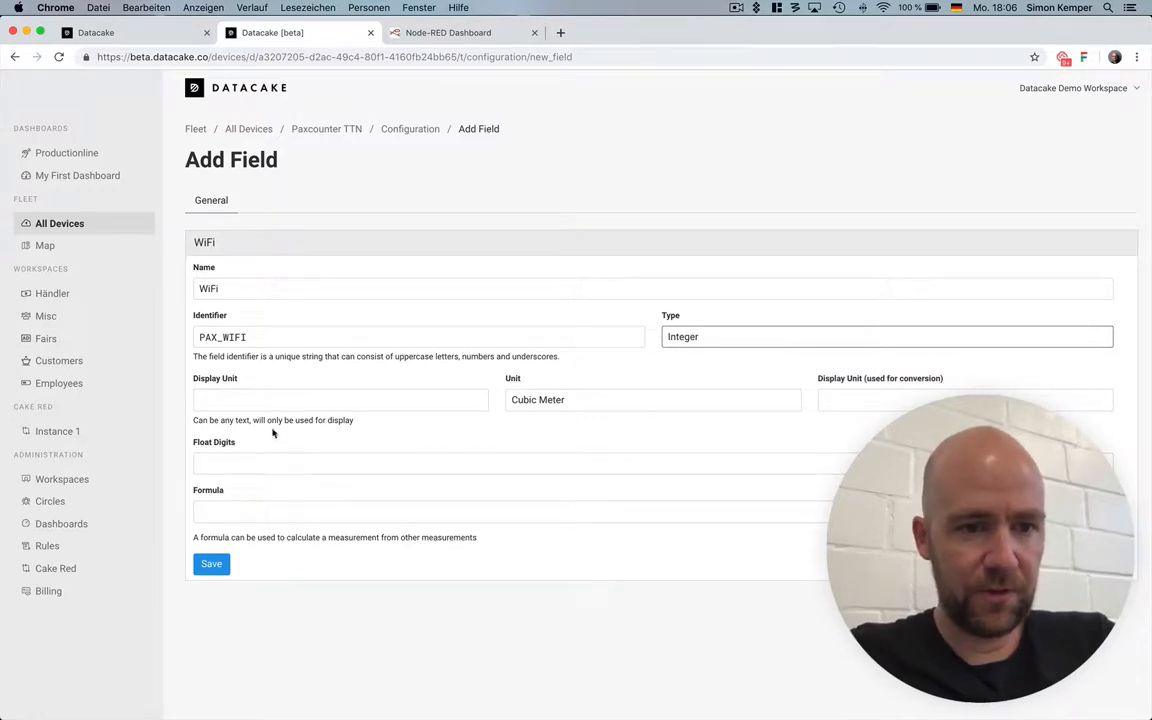
{"action": "left_click", "coordinate": [280, 395]}
{"action": "type", "text": "Perso"}
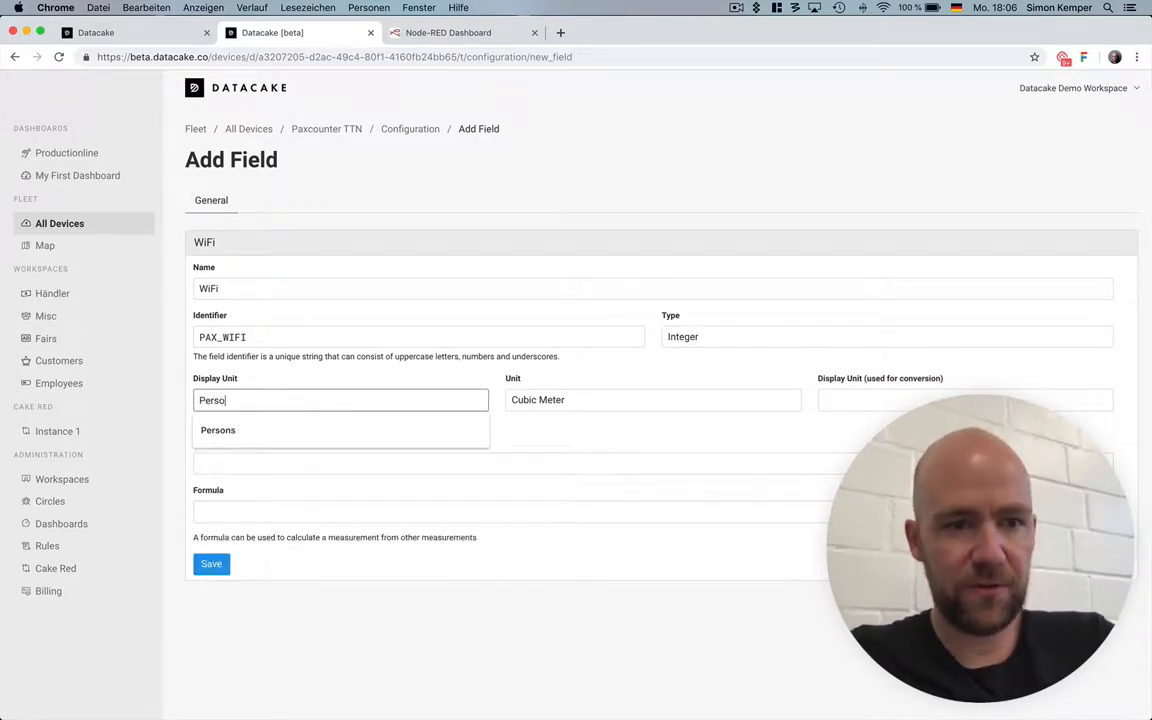
{"action": "type", "text": "ns WiFi"}
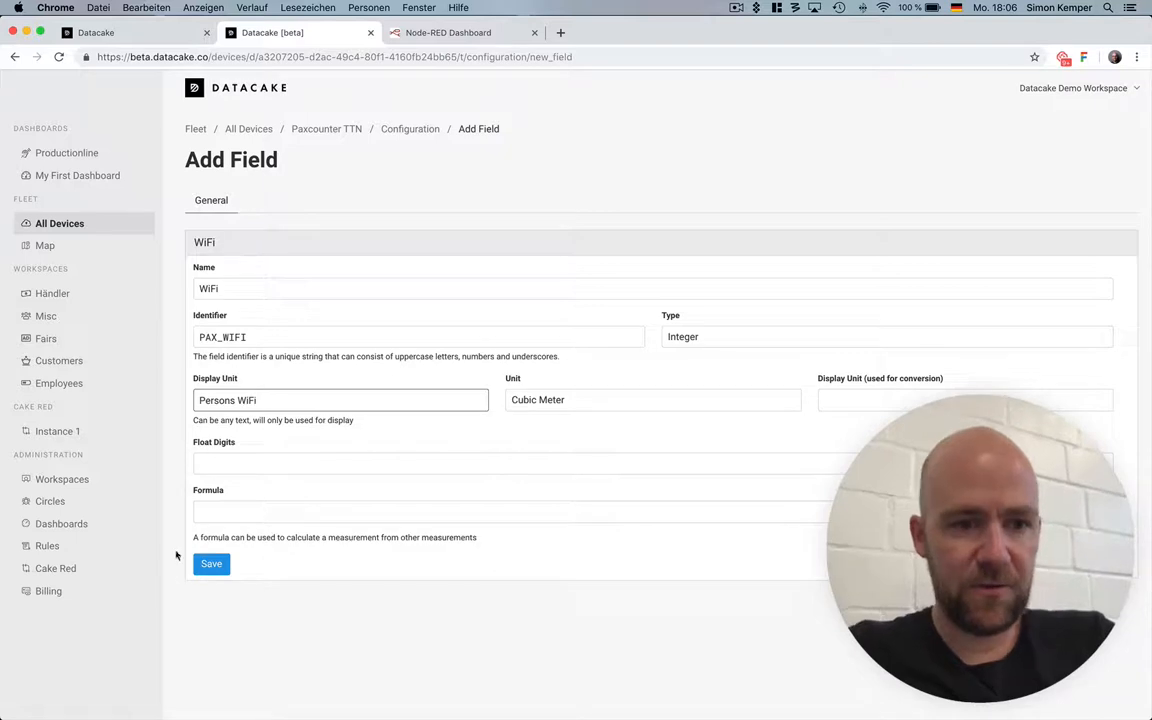
{"action": "left_click", "coordinate": [207, 565]}
Switch the Paxcounter TTN device's dashboard to edit mode and place two Value components side by side in its row.
{"action": "left_click", "coordinate": [418, 129]}
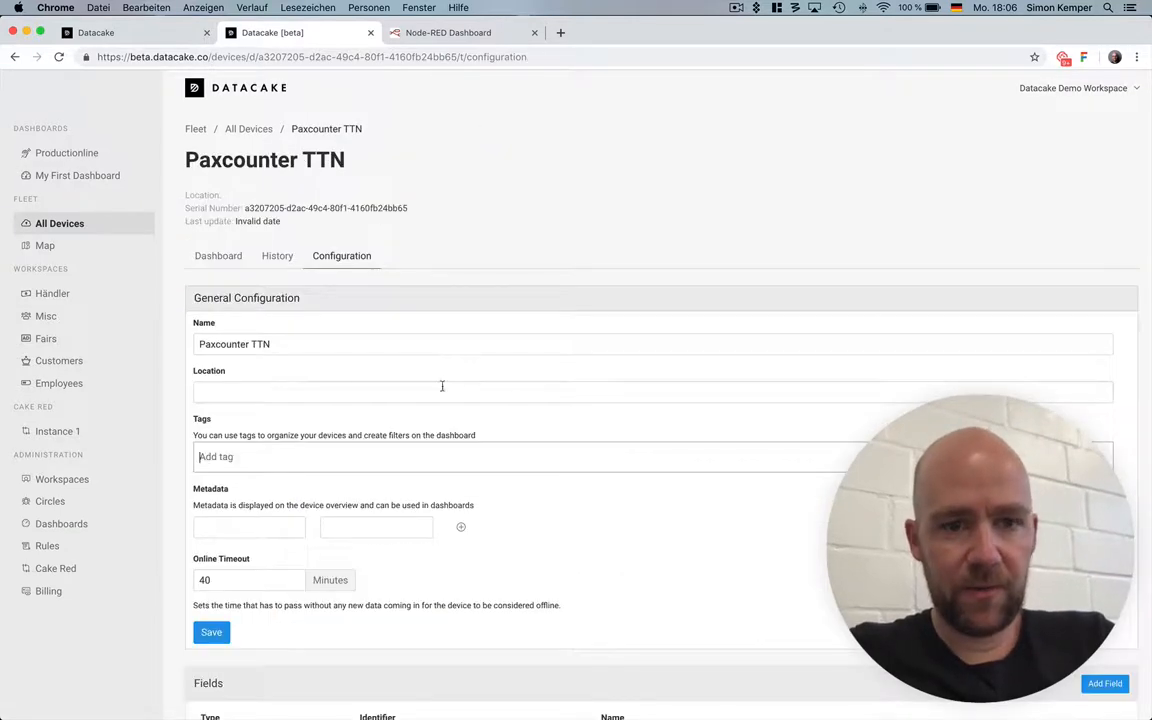
{"action": "scroll", "coordinate": [460, 386], "scroll_direction": "down", "scroll_amount": 5}
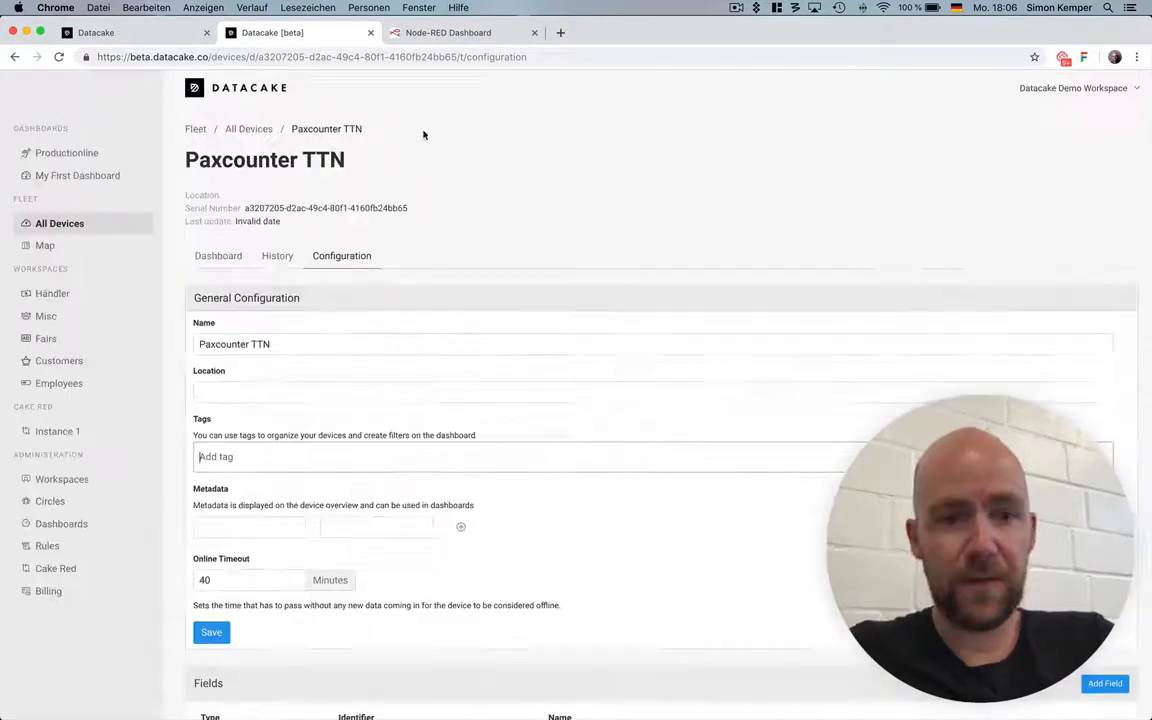
{"action": "scroll", "coordinate": [468, 417], "scroll_direction": "down", "scroll_amount": 2}
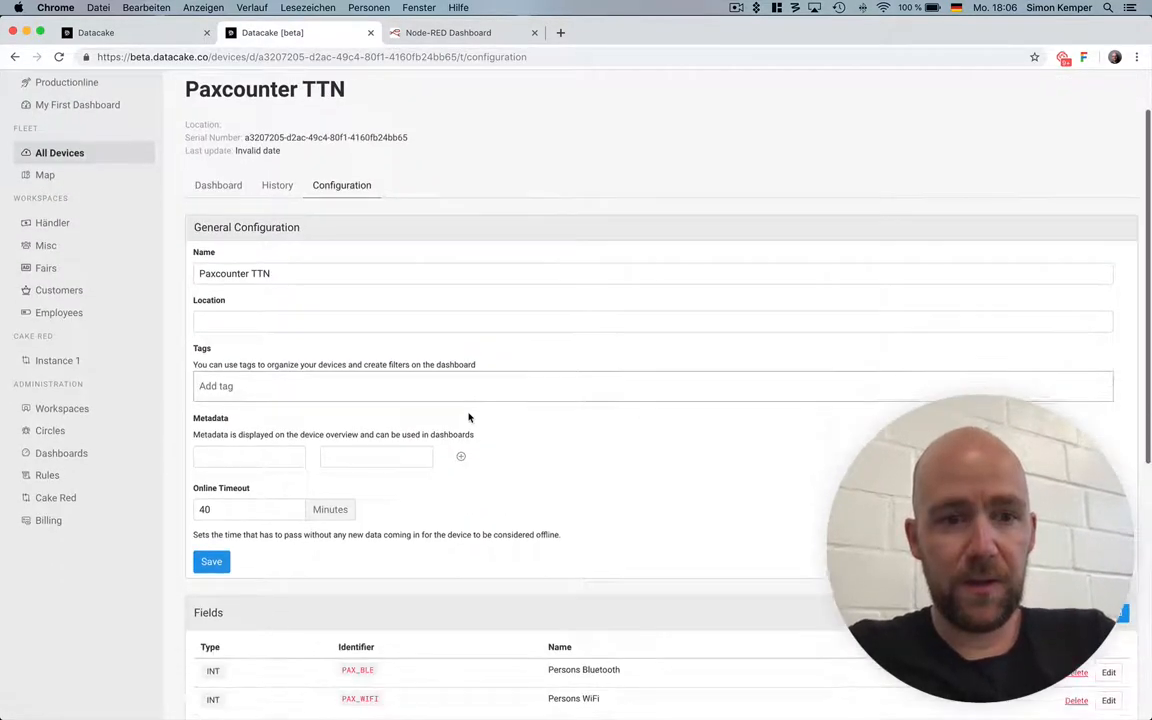
{"action": "scroll", "coordinate": [469, 417], "scroll_direction": "down", "scroll_amount": 3}
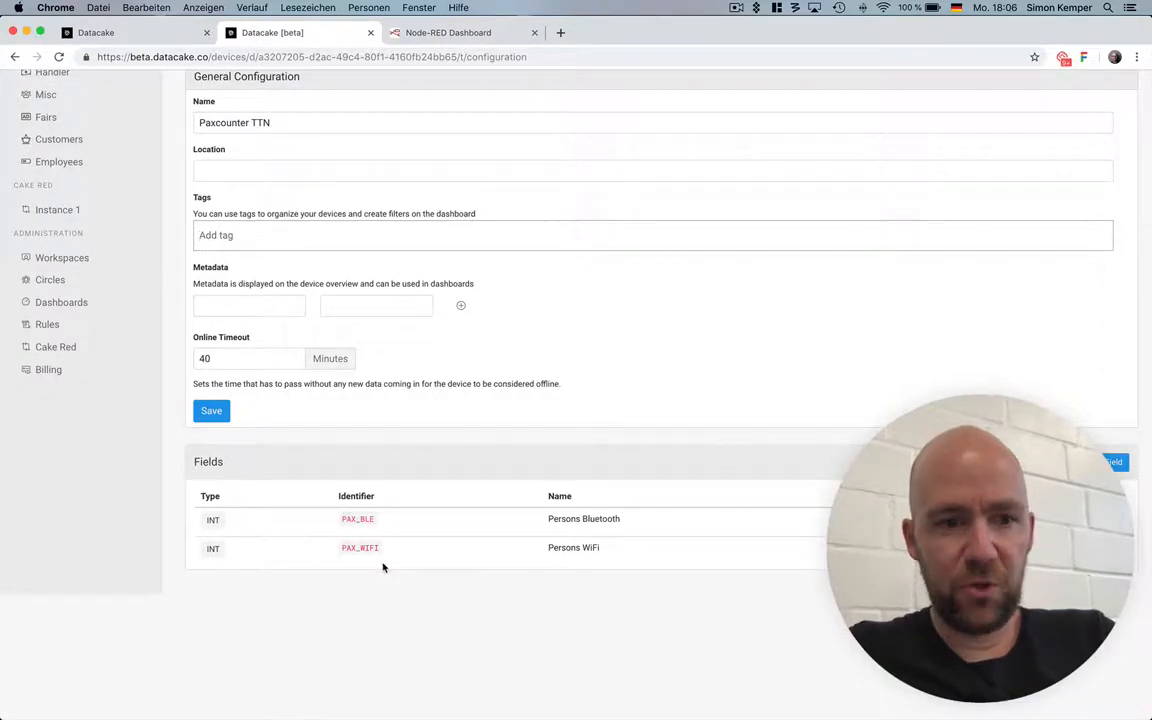
{"action": "scroll", "coordinate": [363, 474], "scroll_direction": "up", "scroll_amount": 5}
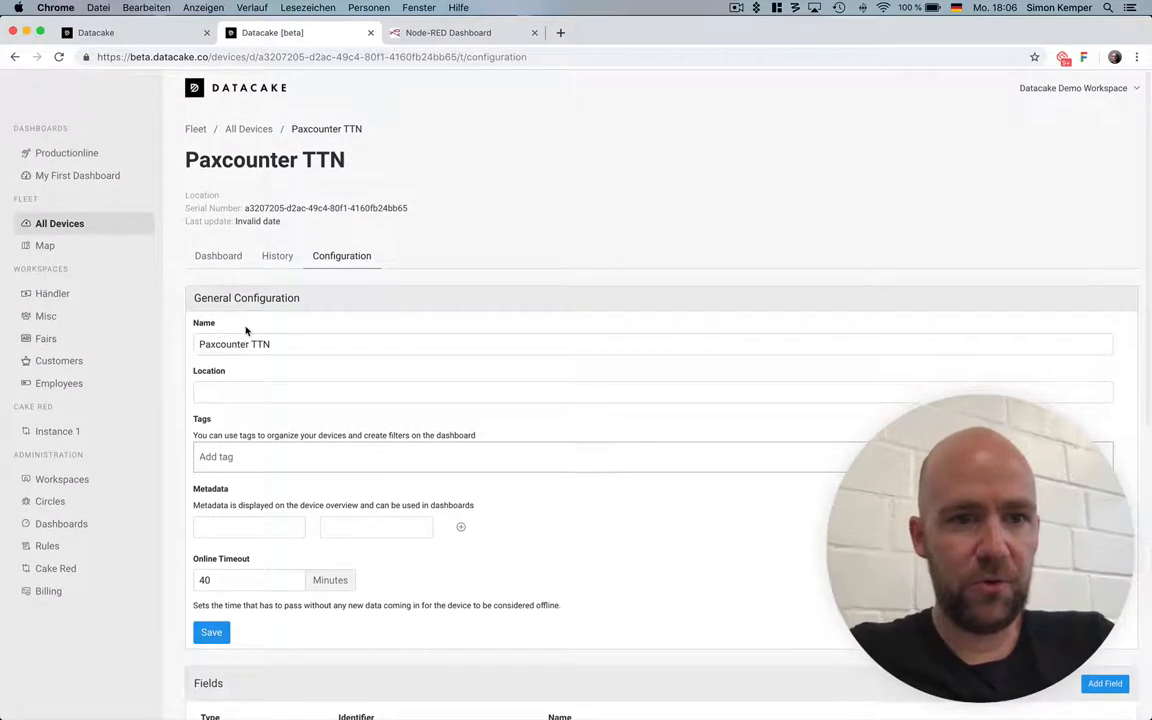
{"action": "left_click", "coordinate": [215, 262]}
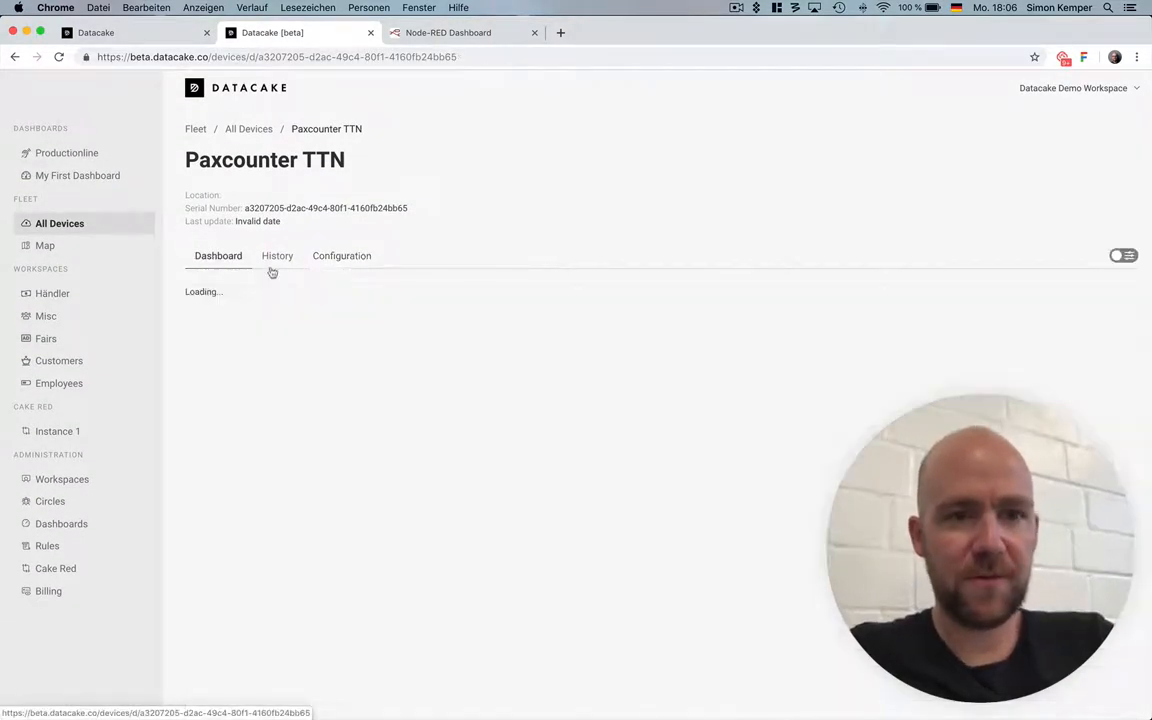
{"action": "left_click", "coordinate": [1123, 258]}
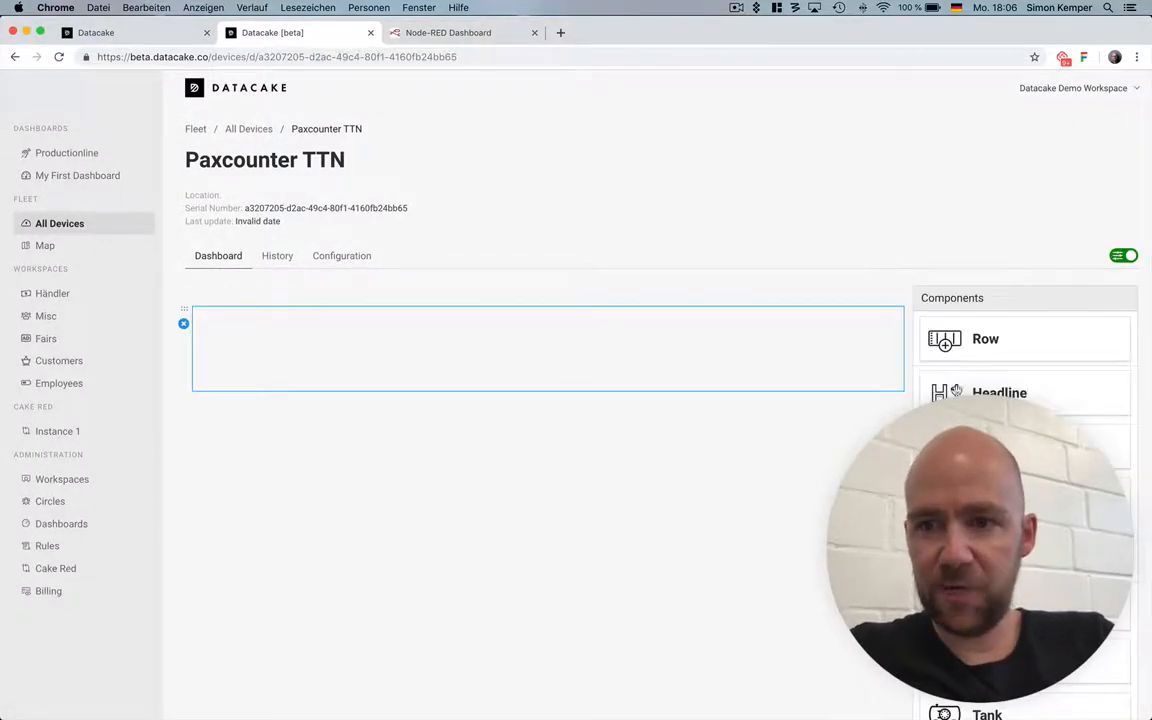
{"action": "left_click_drag", "start_coordinate": [1028, 500], "coordinate": [813, 388]}
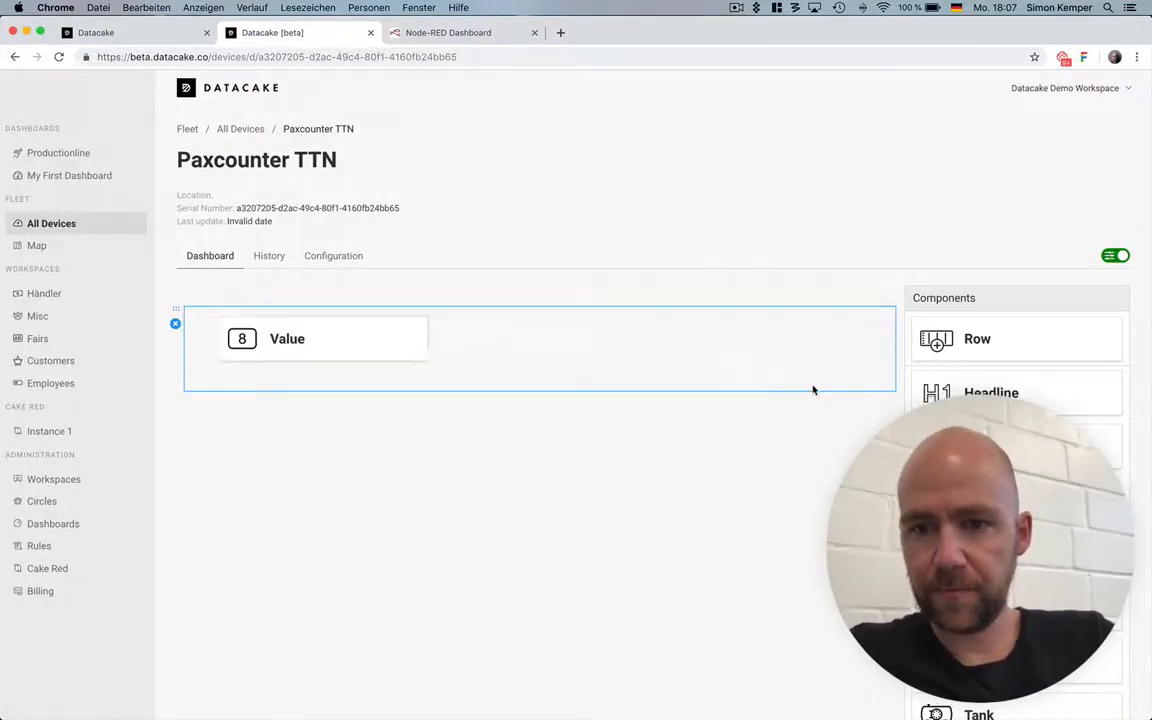
{"action": "left_click_drag", "start_coordinate": [1037, 500], "coordinate": [516, 369]}
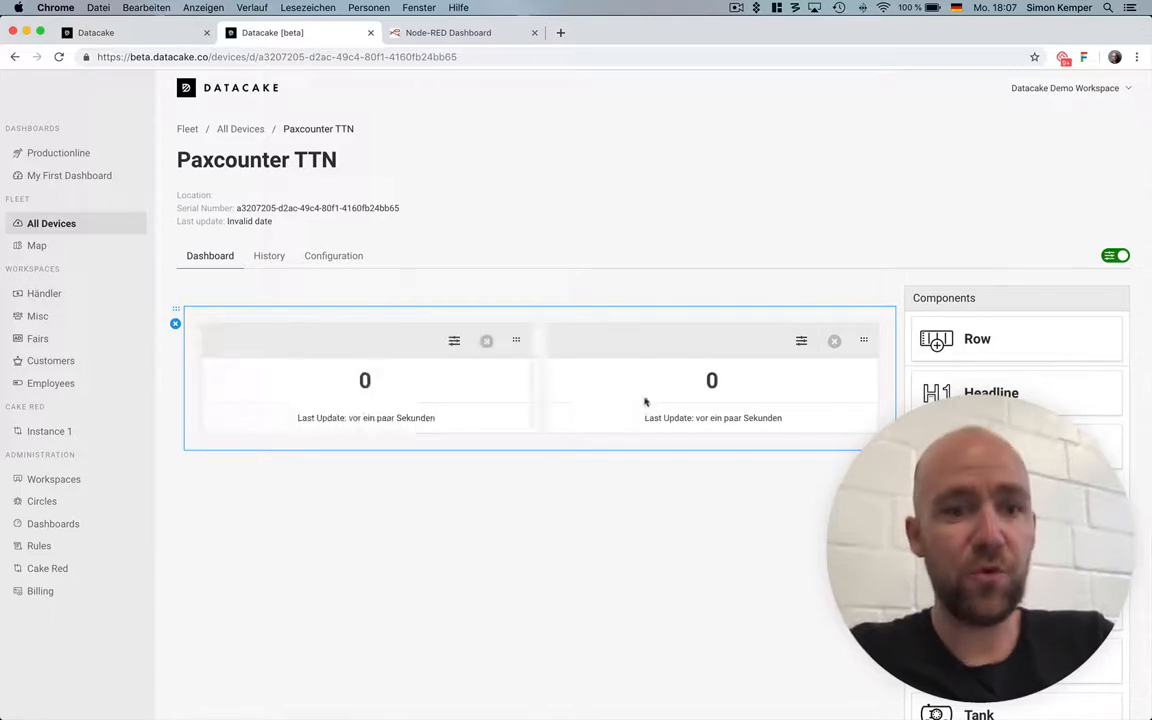
Assign the Persons Bluetooth field to the first Value component and save its settings.
{"action": "left_click", "coordinate": [454, 338]}
{"action": "left_click", "coordinate": [124, 228]}
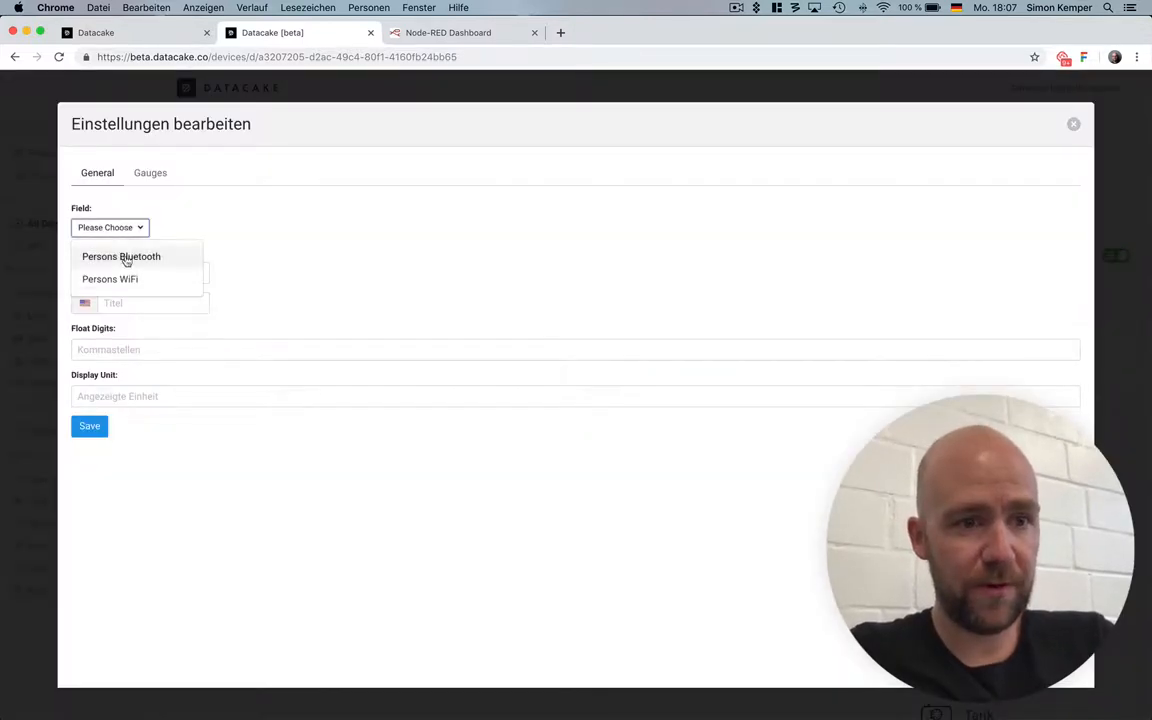
{"action": "left_click", "coordinate": [125, 258]}
{"action": "left_click", "coordinate": [90, 427]}
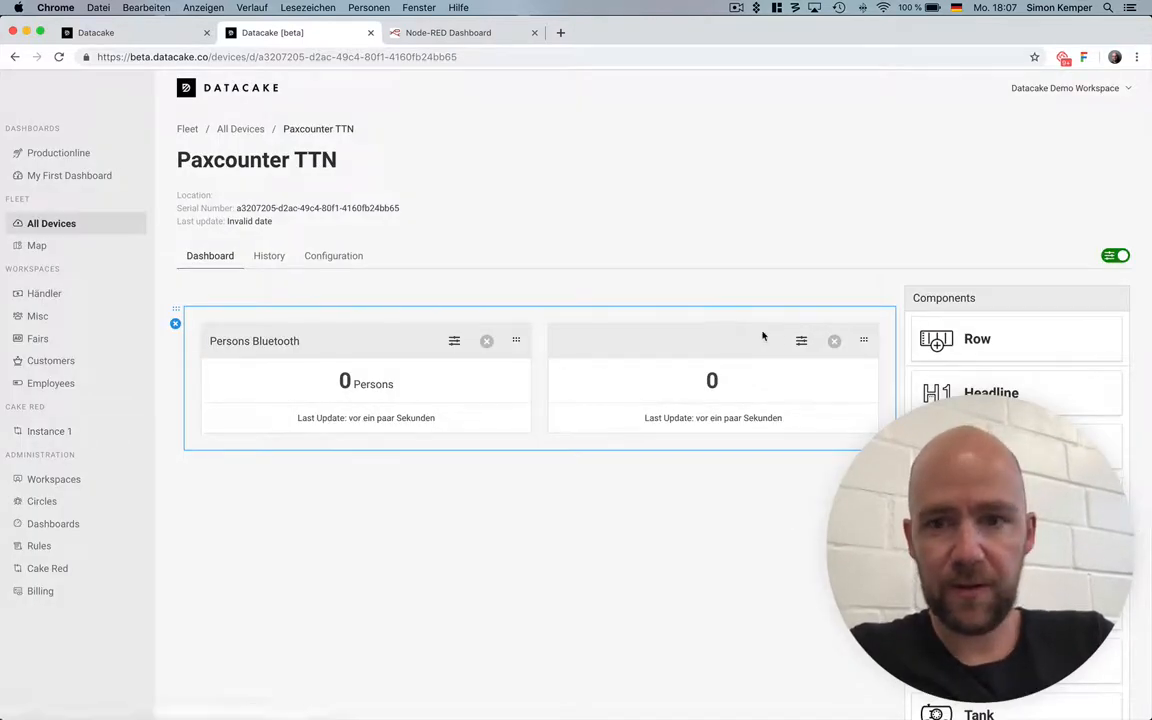
Assign the Persons WiFi field to the second Value component, save its settings and leave the dashboard's edit mode.
{"action": "left_click", "coordinate": [799, 342]}
{"action": "left_click", "coordinate": [128, 229]}
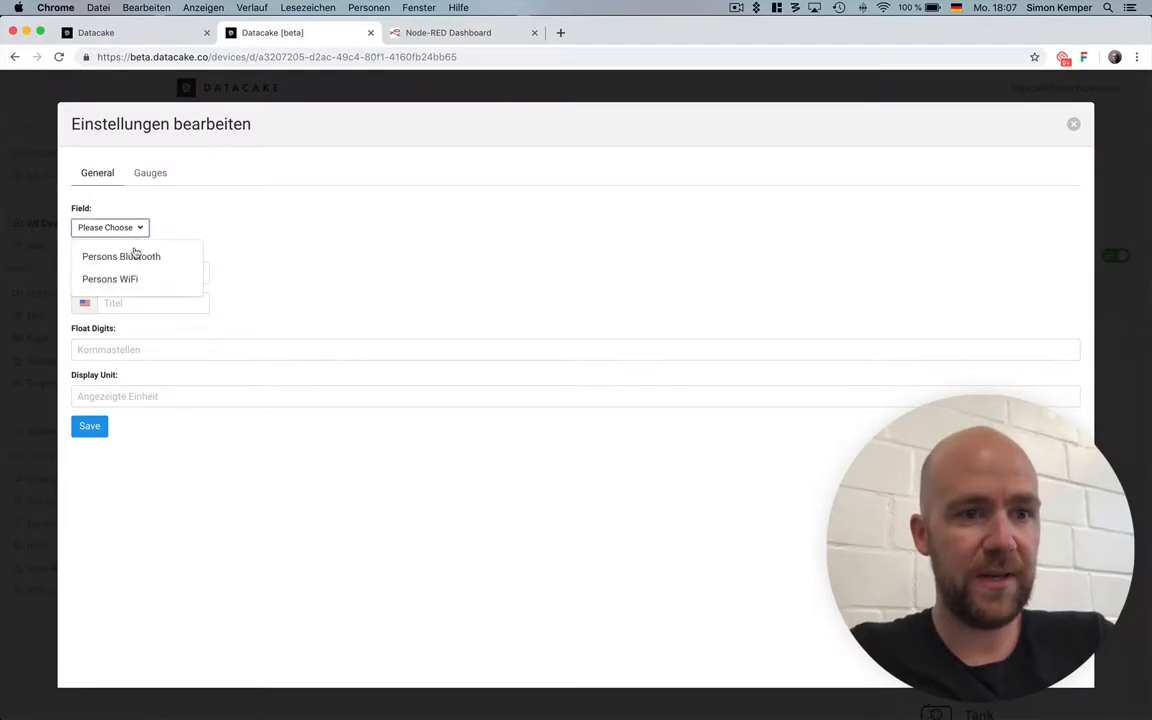
{"action": "left_click", "coordinate": [140, 278]}
{"action": "left_click", "coordinate": [88, 426]}
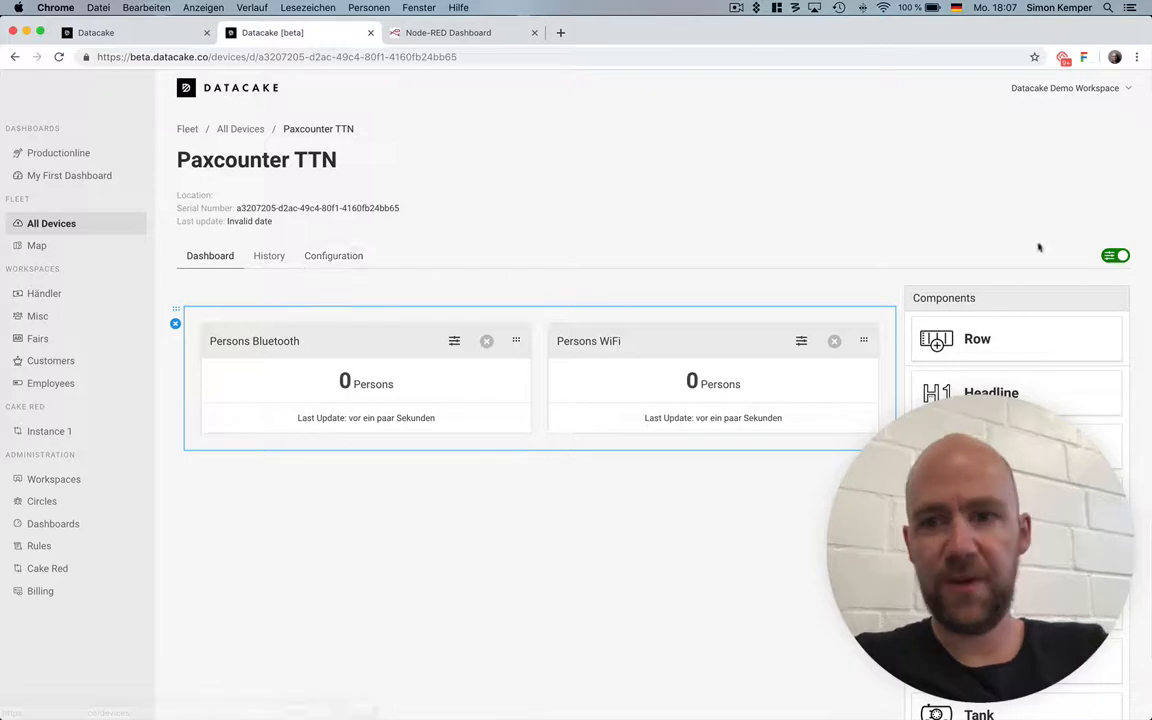
{"action": "left_click", "coordinate": [1113, 255]}
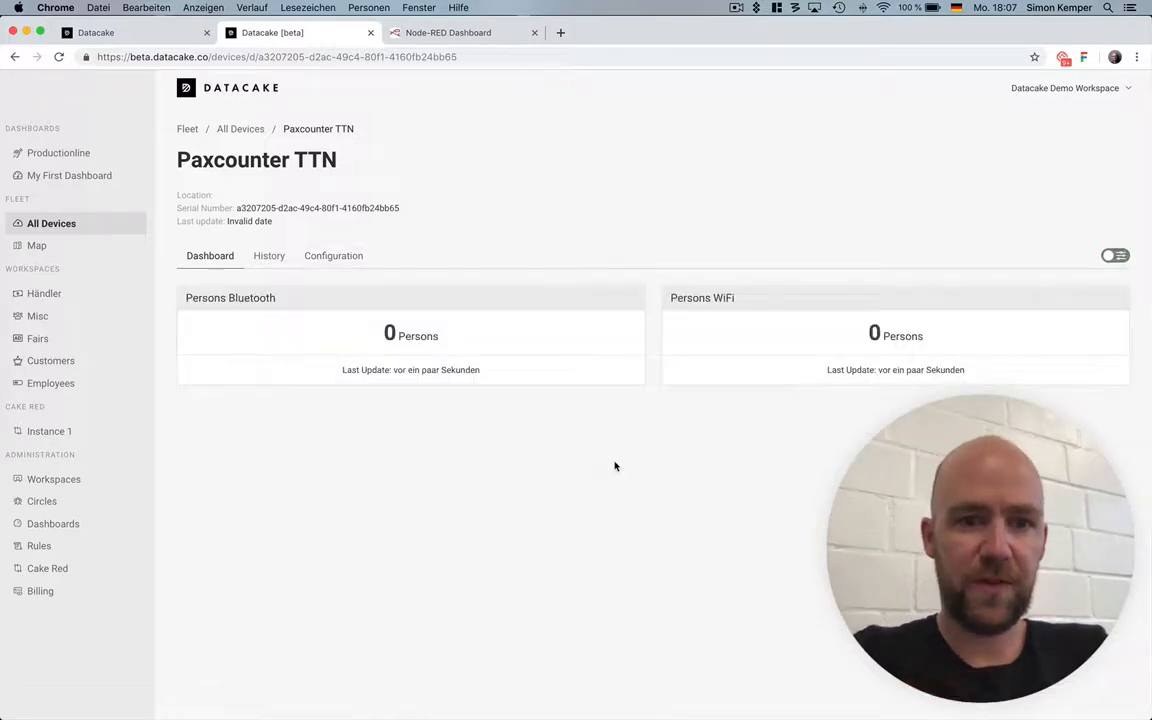
Review the field identifiers in the device's configuration and return to its dashboard.
{"action": "left_click", "coordinate": [335, 268]}
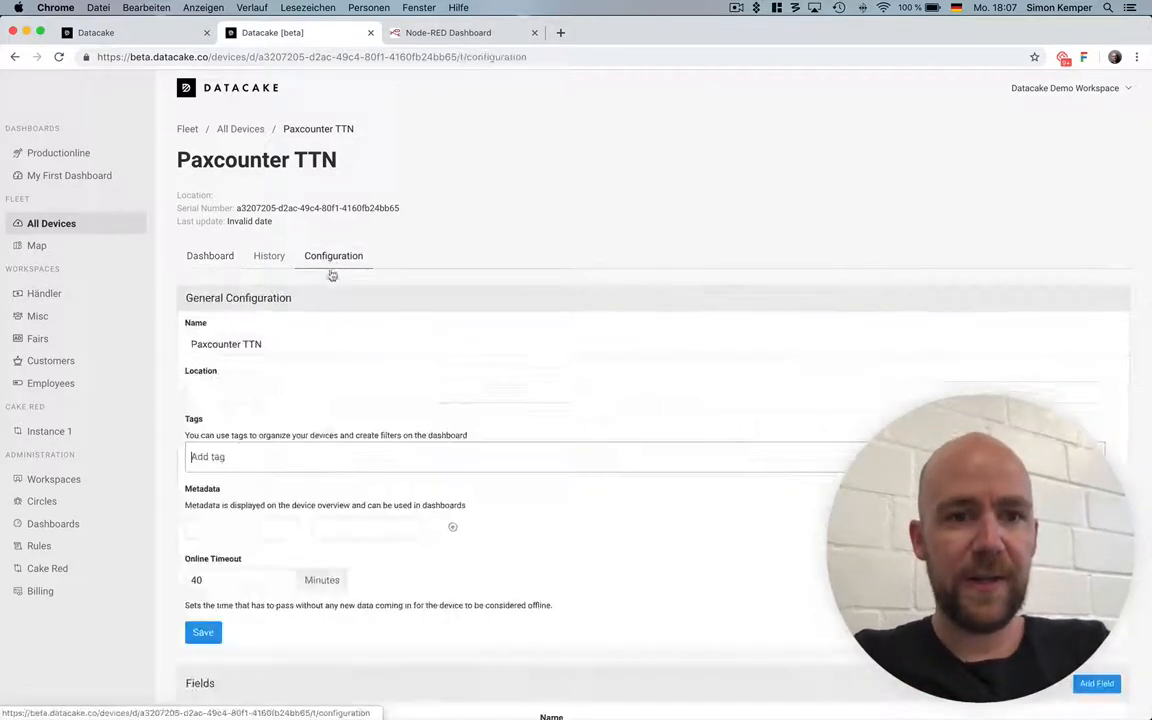
{"action": "scroll", "coordinate": [329, 300], "scroll_direction": "down", "scroll_amount": 4}
{"action": "scroll", "coordinate": [319, 567], "scroll_direction": "up", "scroll_amount": 5}
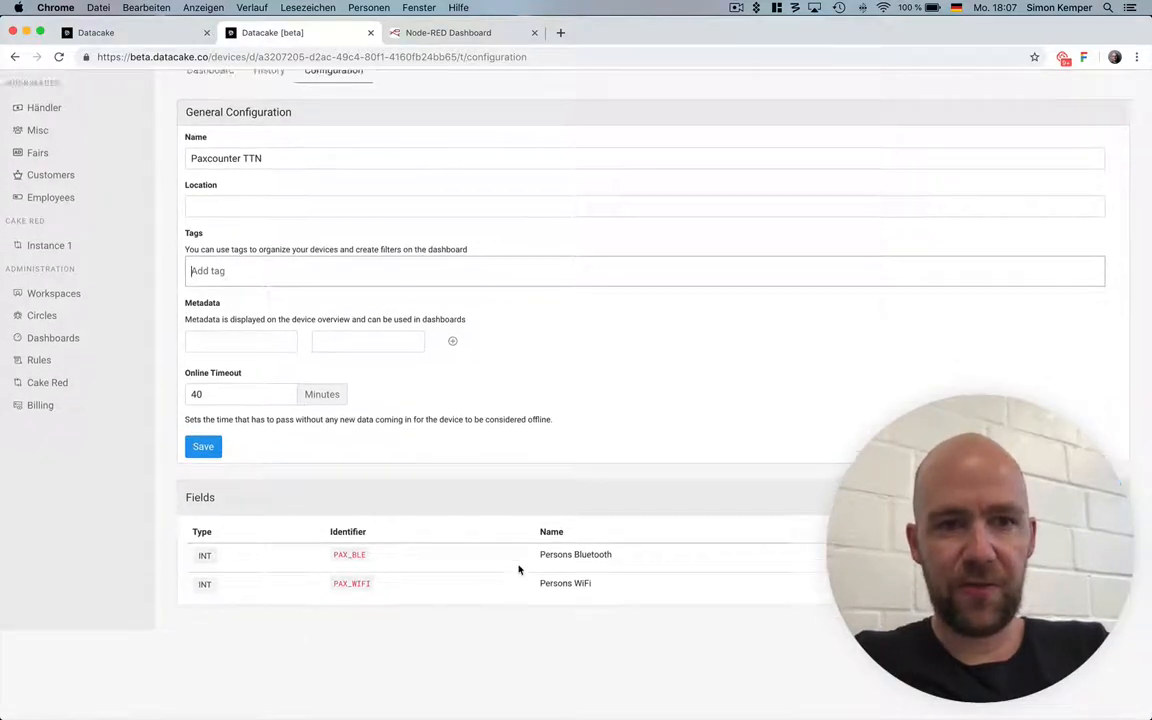
{"action": "left_click", "coordinate": [197, 266]}
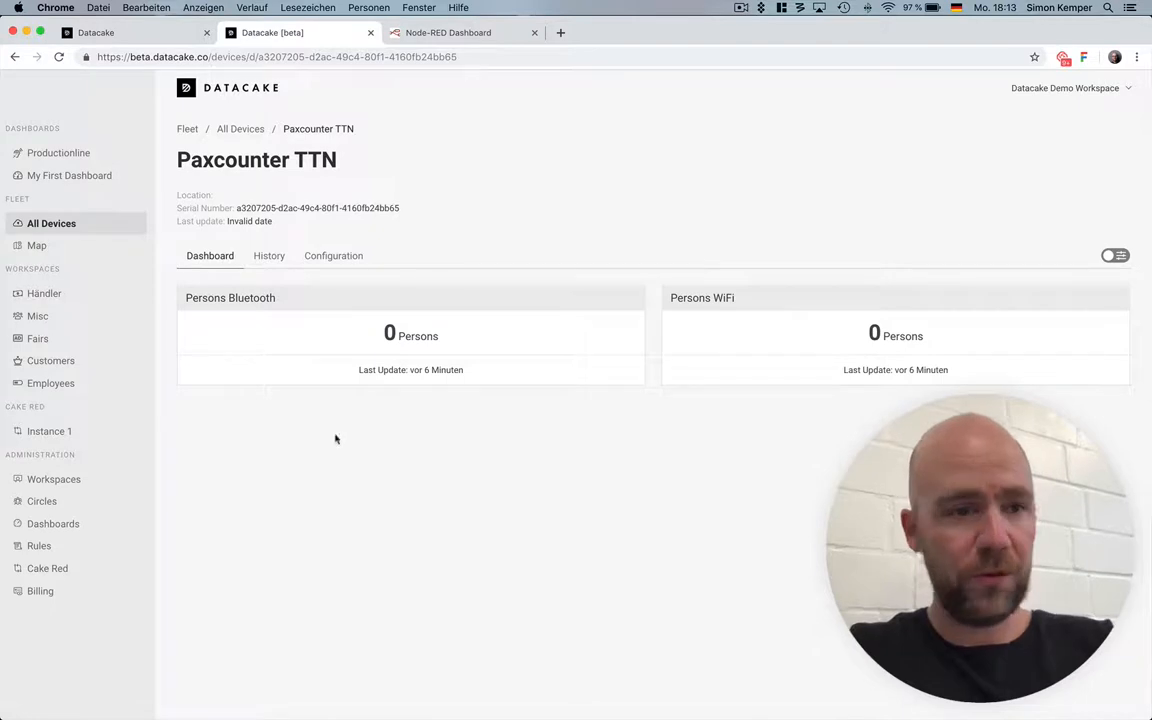
Check the Cake Red overview in the administration area and open the Node-RED editor of Instance 1.
{"action": "left_click", "coordinate": [64, 566]}
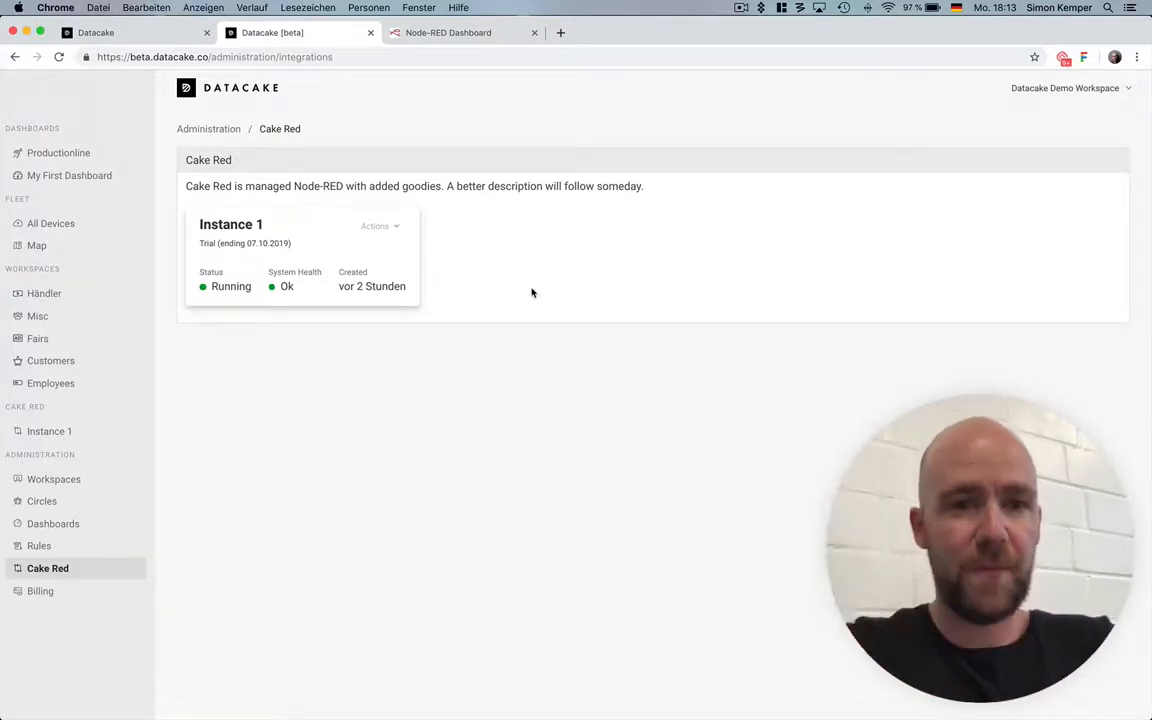
{"action": "mouse_move", "coordinate": [292, 282]}
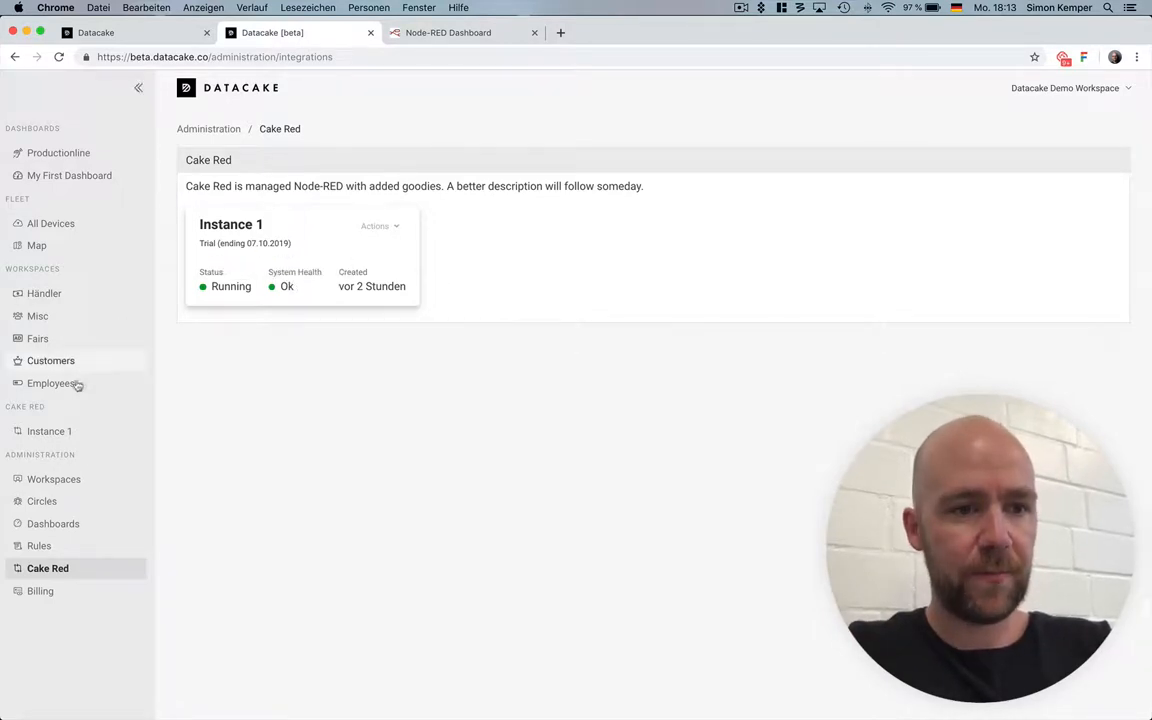
{"action": "left_click", "coordinate": [48, 431]}
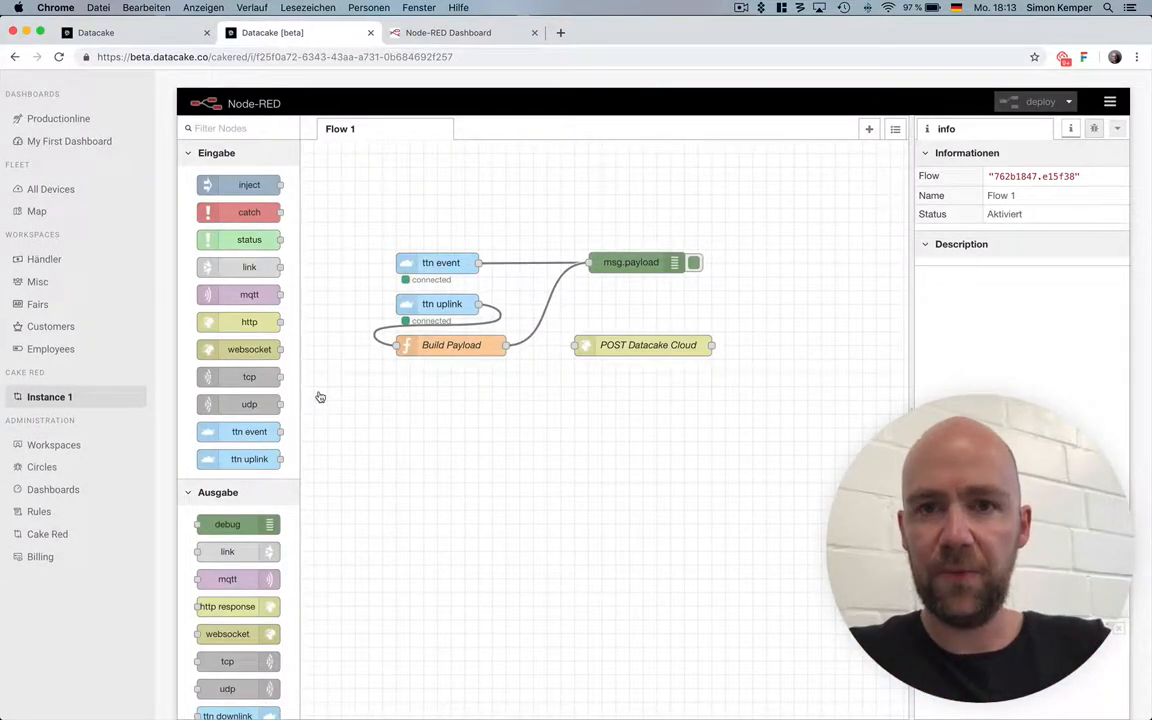
Filter the installed Node-RED palette for ttn, list the nodes contained in node-red-contrib-ttn, and close the settings.
{"action": "left_click", "coordinate": [1110, 102]}
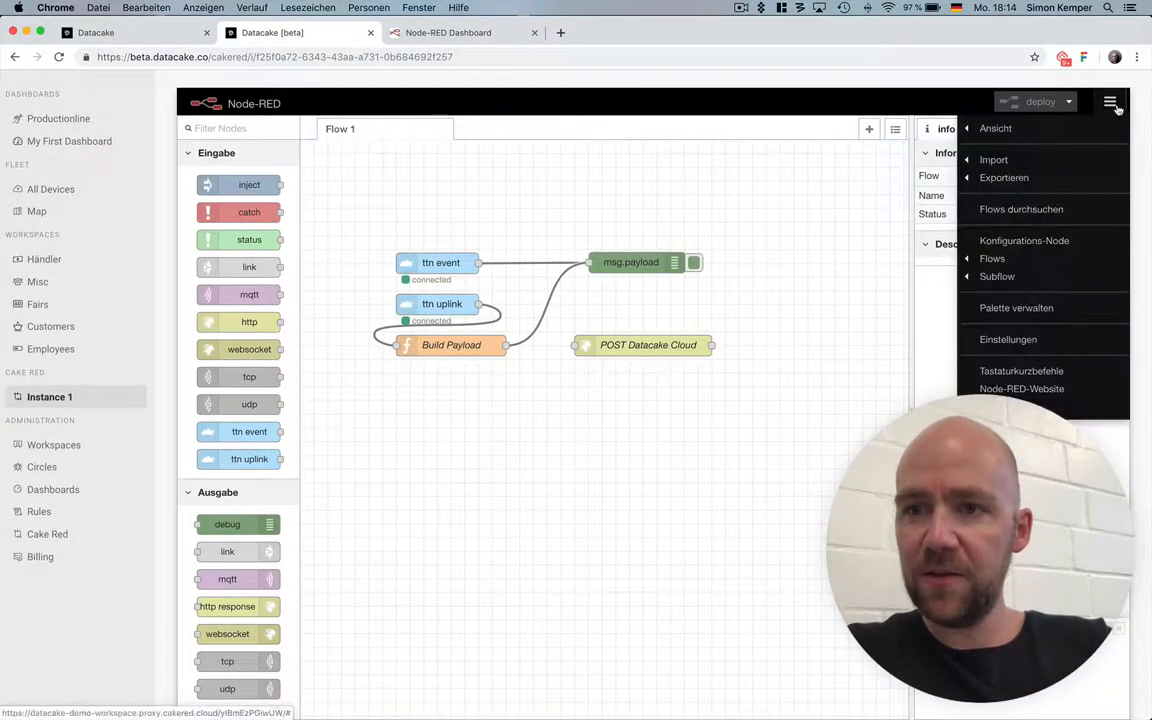
{"action": "left_click", "coordinate": [1039, 309]}
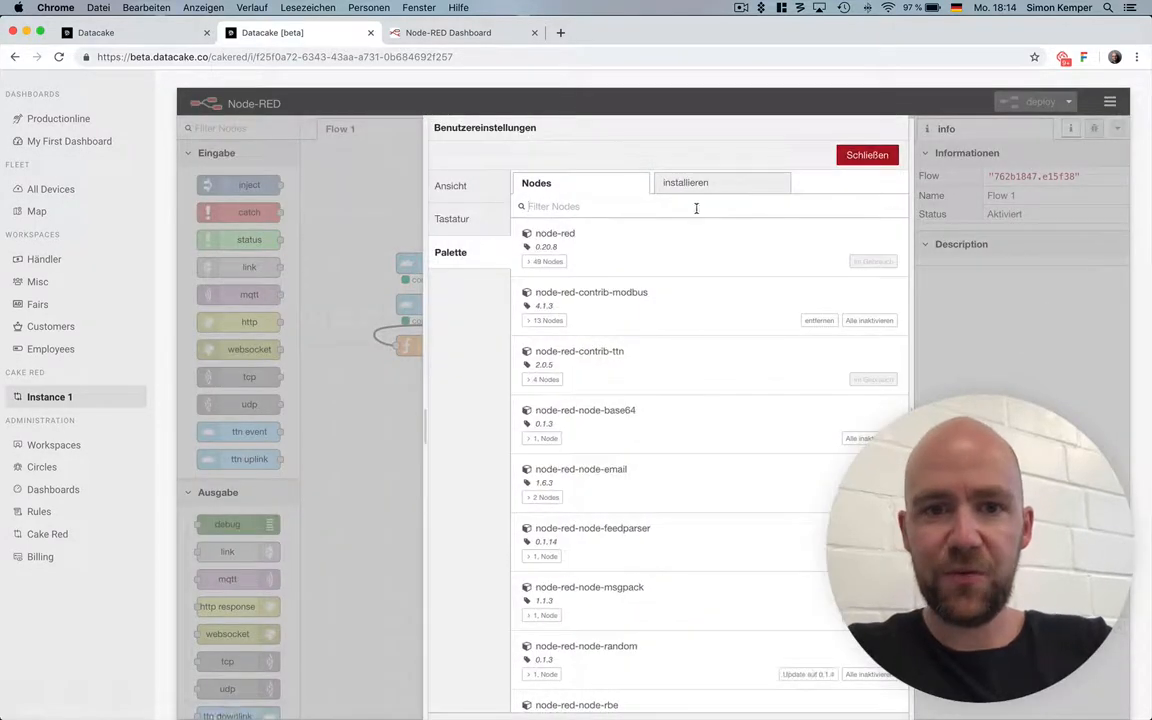
{"action": "left_click", "coordinate": [694, 206]}
{"action": "type", "text": "ttn"}
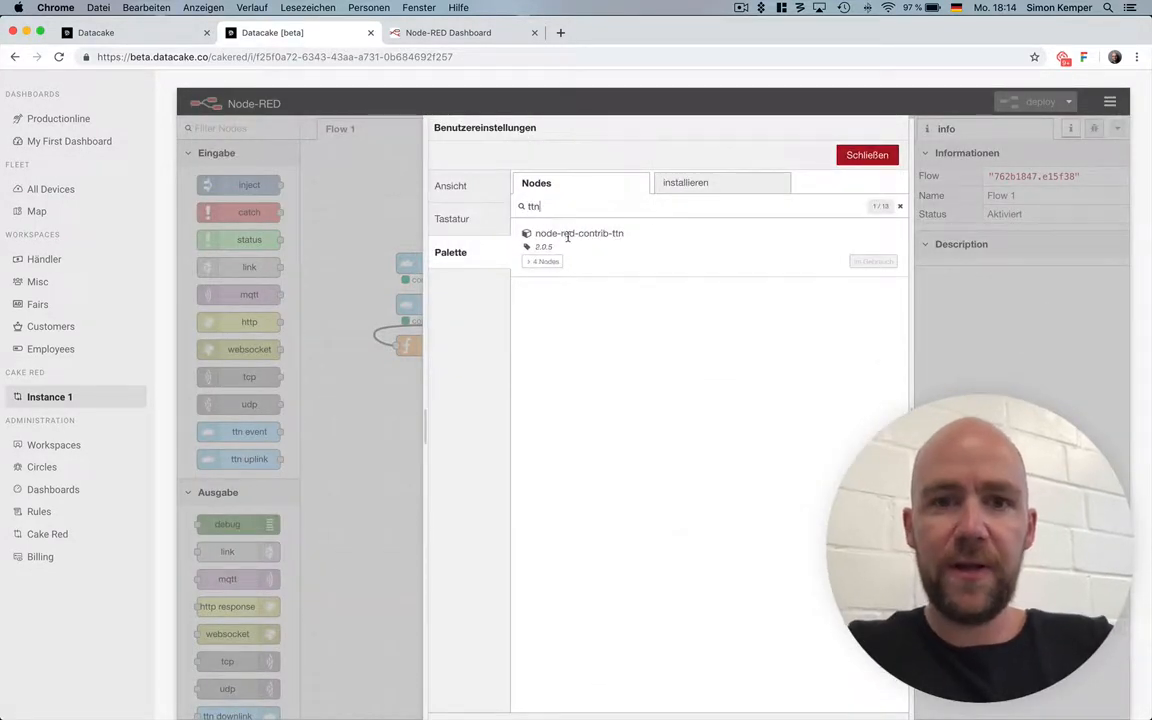
{"action": "left_click", "coordinate": [543, 261]}
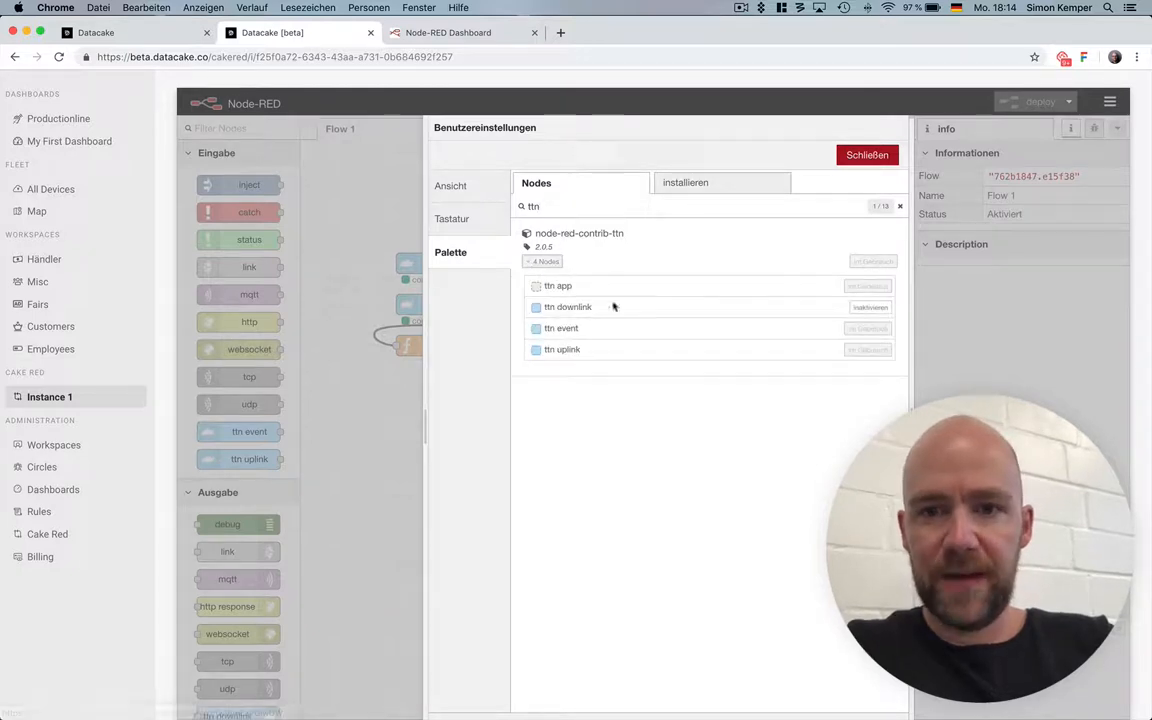
{"action": "left_click", "coordinate": [848, 160]}
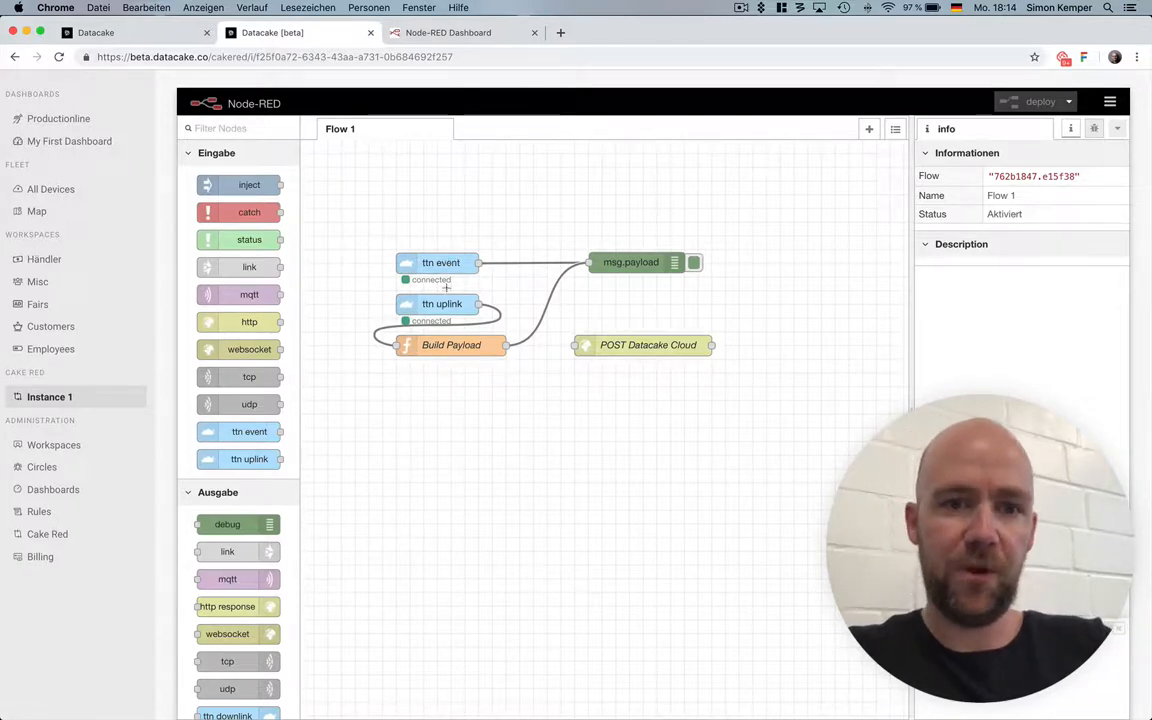
Review the app configuration and device ID in the ttn uplink node's settings, and close them.
{"action": "double_click", "coordinate": [472, 302]}
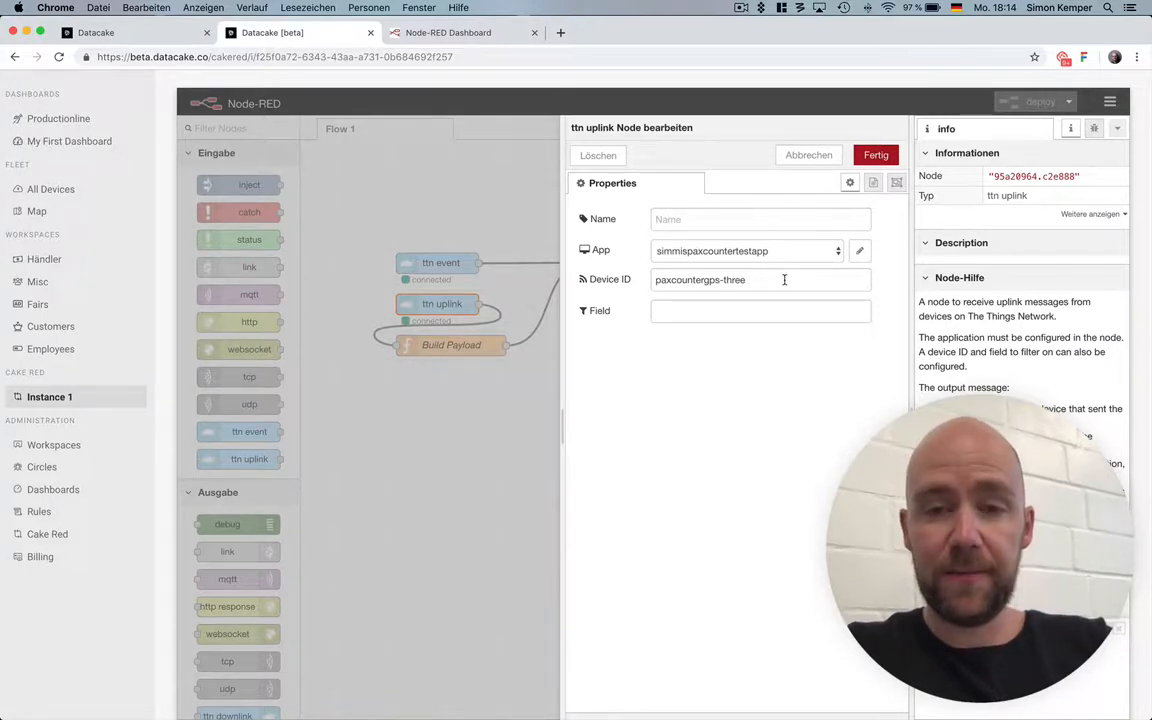
{"action": "left_click", "coordinate": [859, 254]}
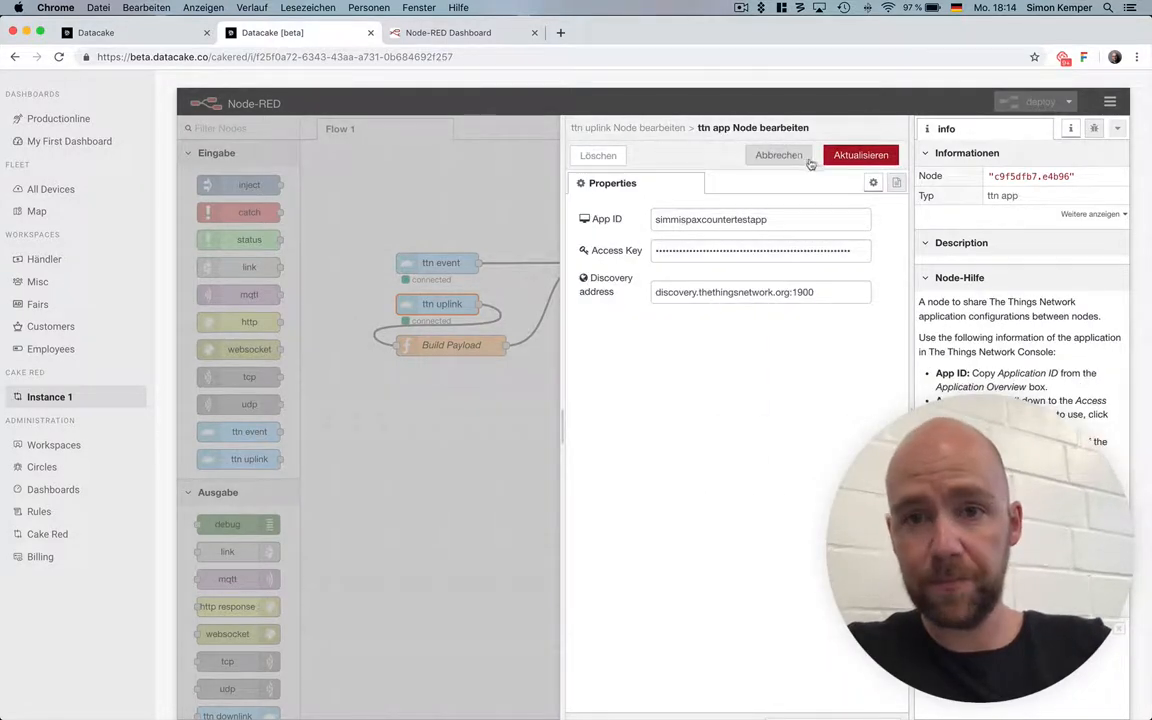
{"action": "left_click", "coordinate": [778, 155]}
{"action": "key", "text": "alt+shift+Right"}
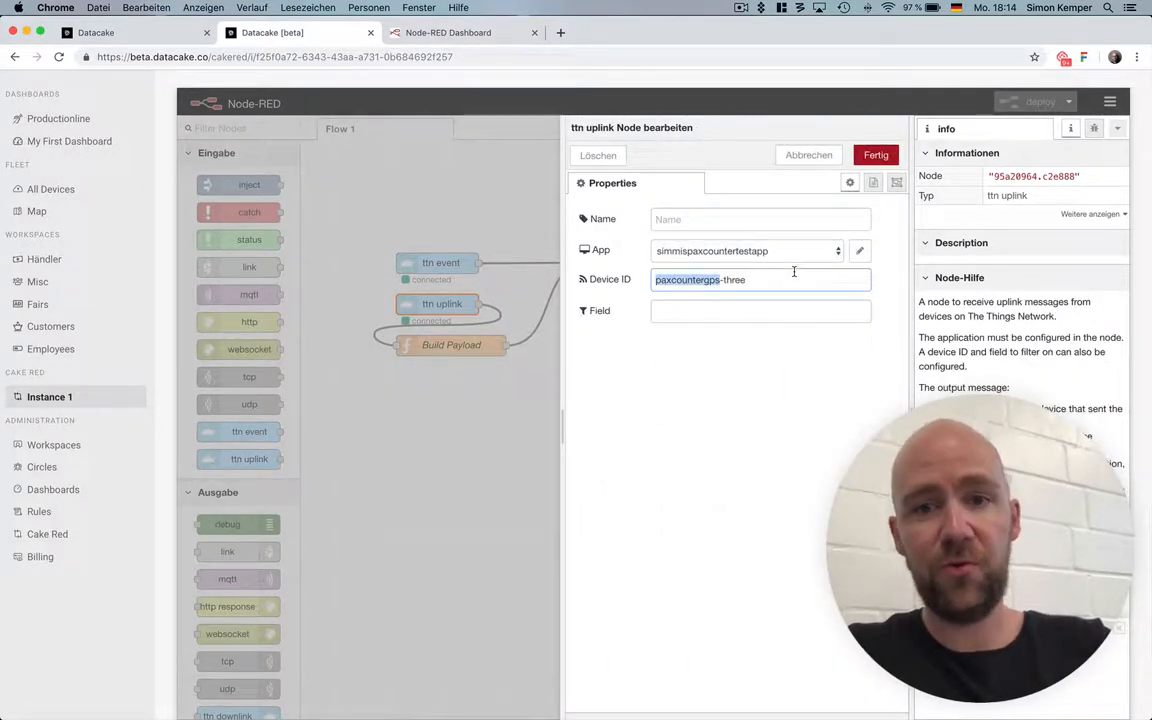
{"action": "left_click", "coordinate": [872, 158]}
Review the PAX_BLE and PAX_WIFI field mapping in the Build Payload function node and close it without changes.
{"action": "double_click", "coordinate": [458, 343]}
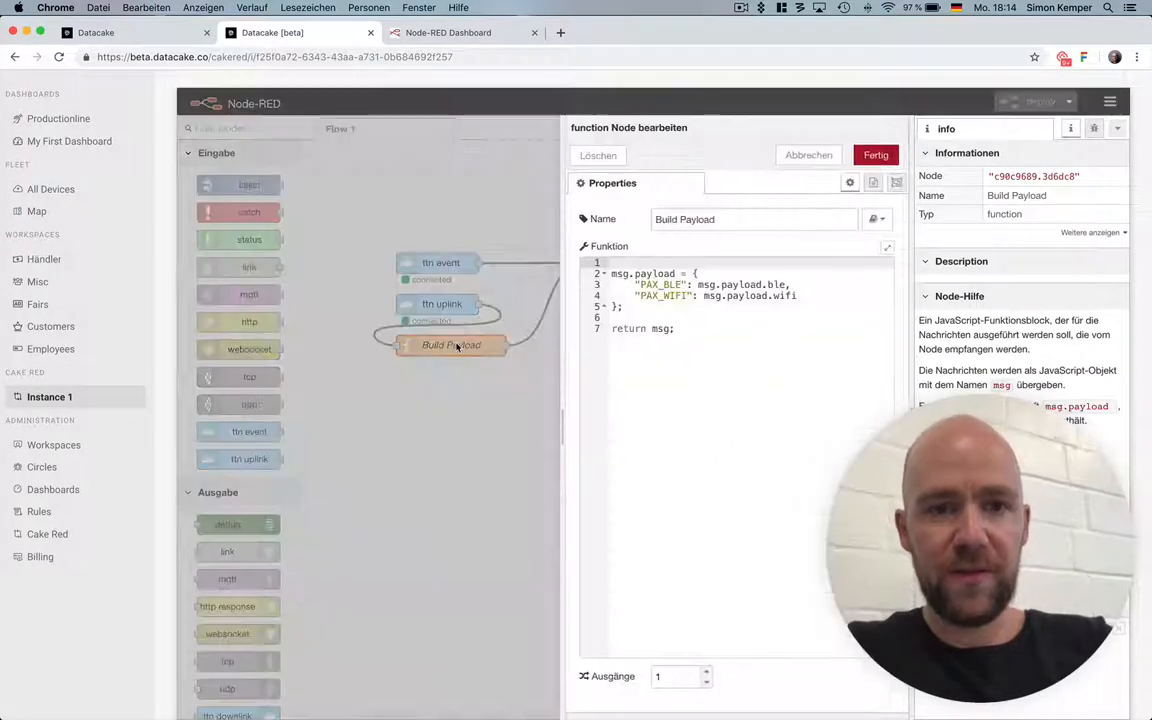
{"action": "double_click", "coordinate": [661, 286]}
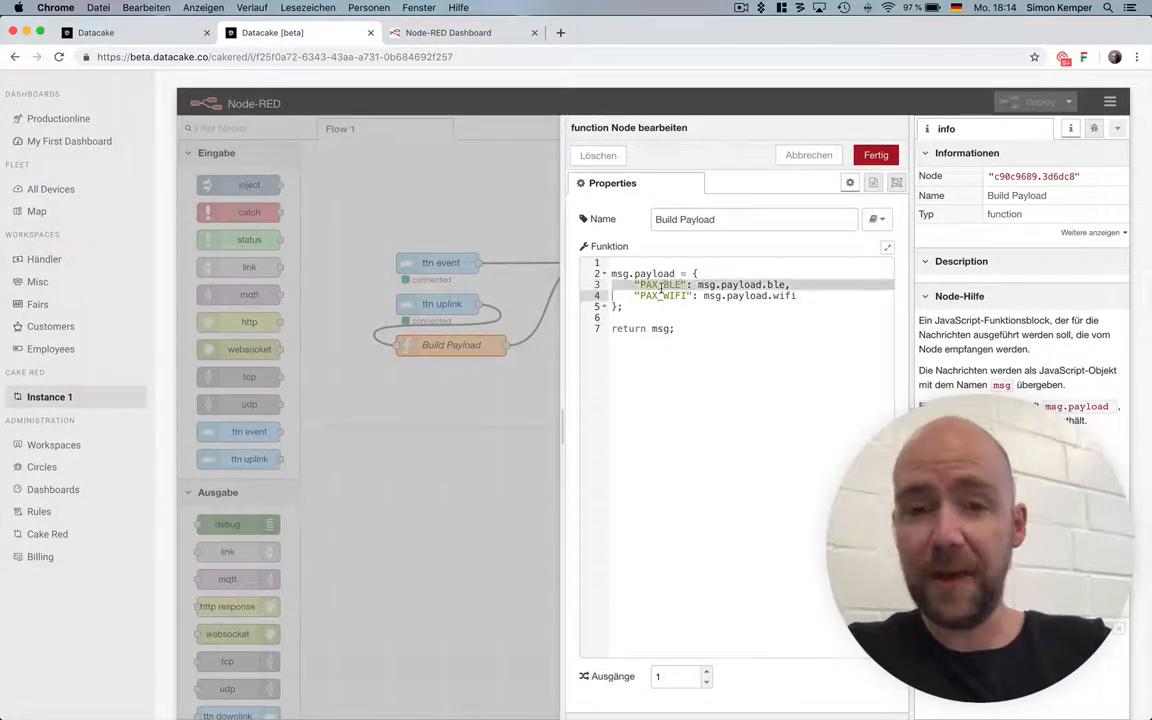
{"action": "double_click", "coordinate": [676, 296]}
{"action": "left_click", "coordinate": [810, 156]}
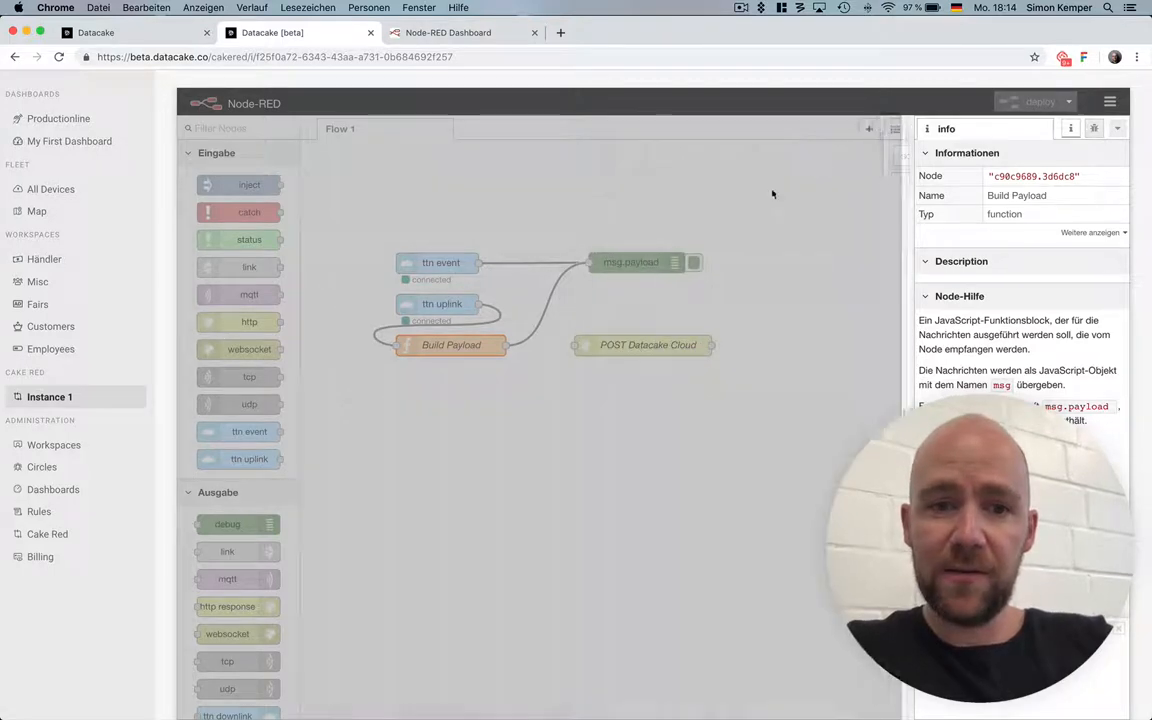
Replace the URL of the POST Datacake Cloud node with the copied record_data address of the device and deploy the flow.
{"action": "double_click", "coordinate": [641, 344]}
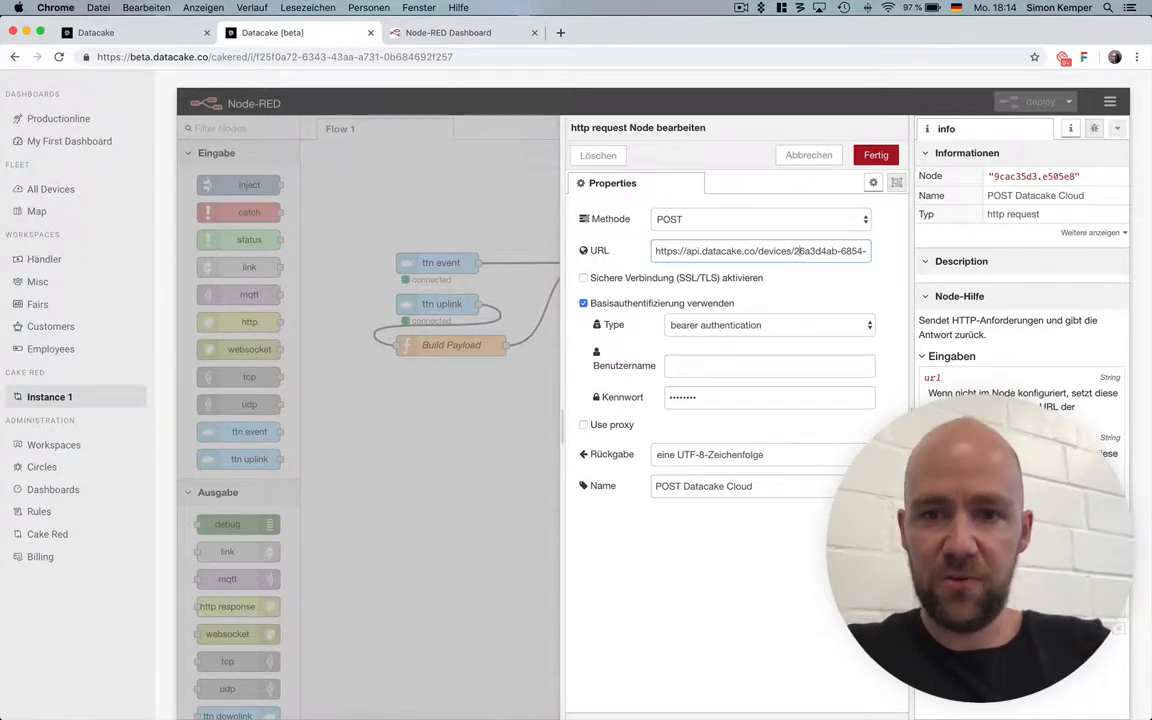
{"action": "key", "text": "ctrl+a"}
{"action": "key", "text": "ctrl+v"}
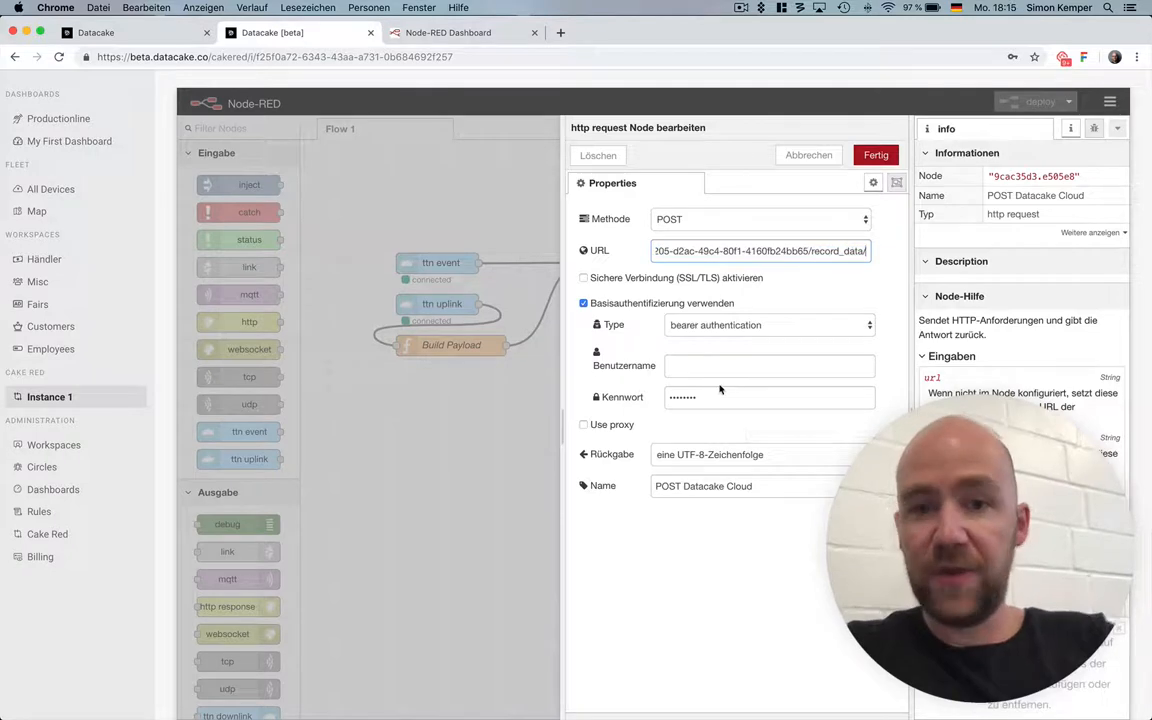
{"action": "left_click", "coordinate": [876, 155]}
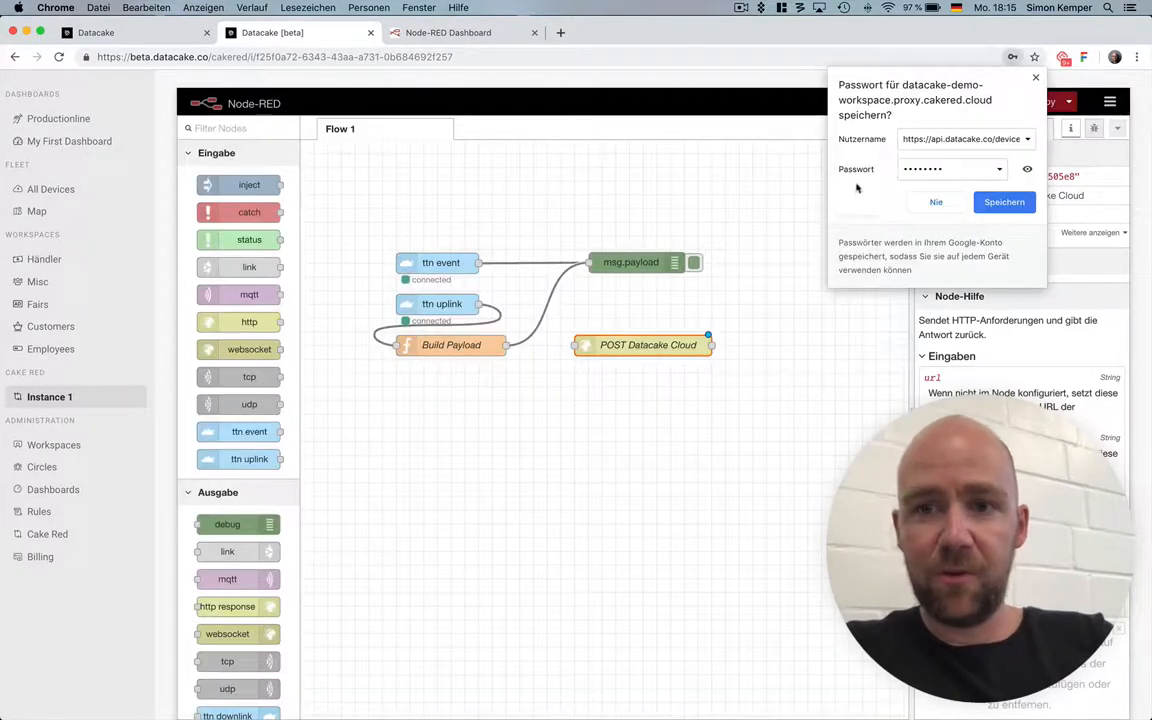
{"action": "left_click", "coordinate": [966, 203]}
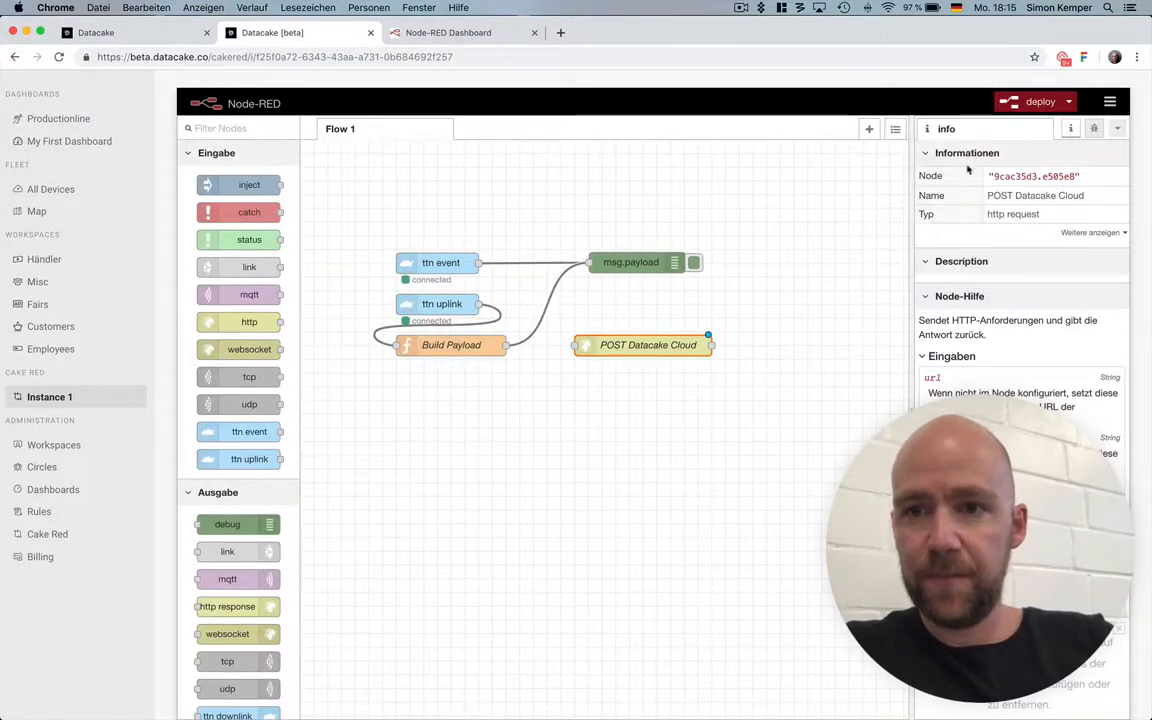
{"action": "left_click", "coordinate": [1036, 104]}
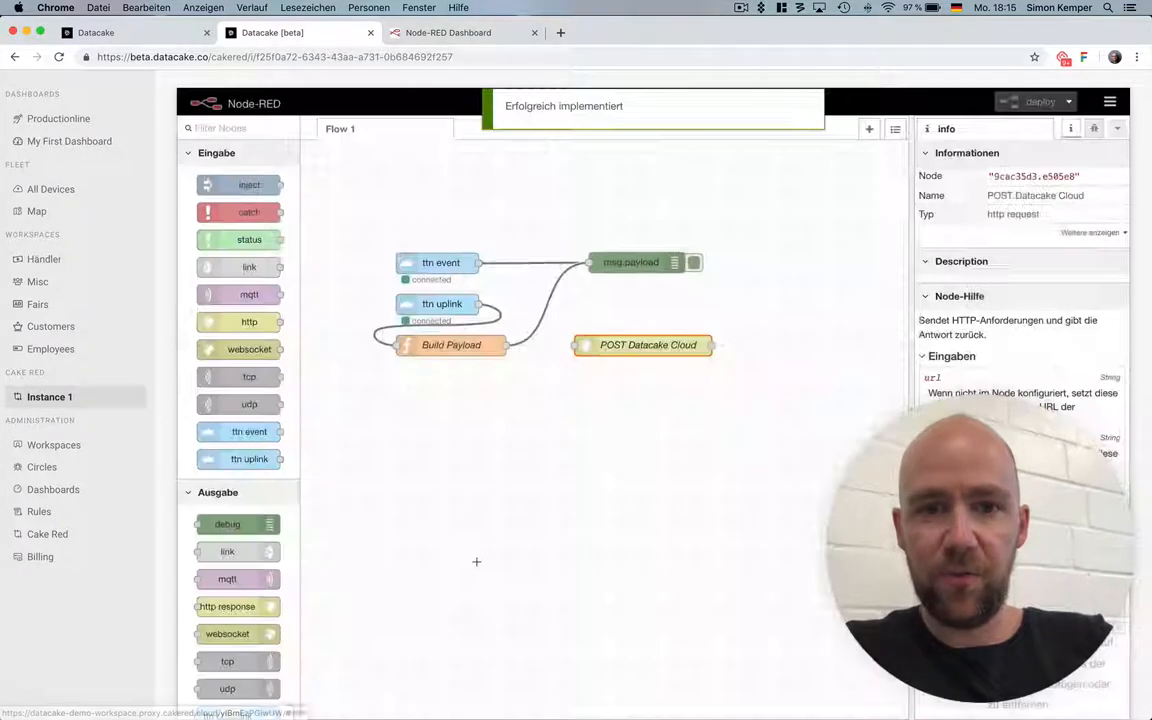
Go through the ttn uplink, Build Payload and POST Datacake Cloud nodes once more without changing their settings.
{"action": "left_click", "coordinate": [445, 306]}
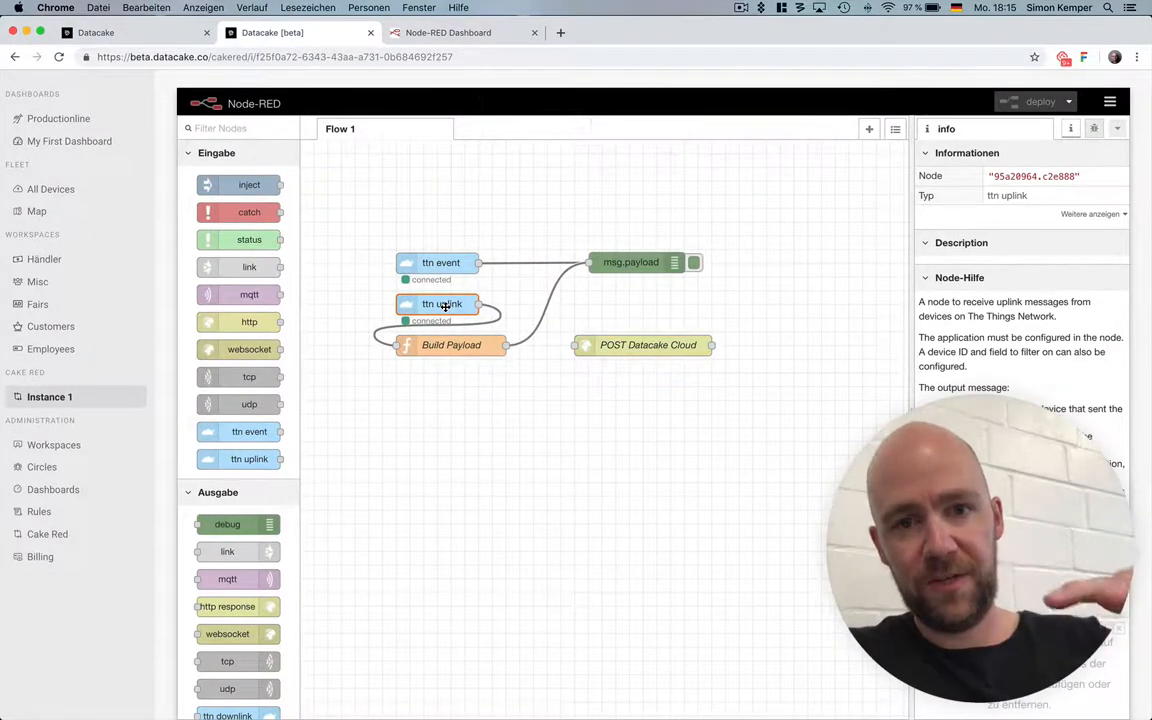
{"action": "double_click", "coordinate": [466, 347]}
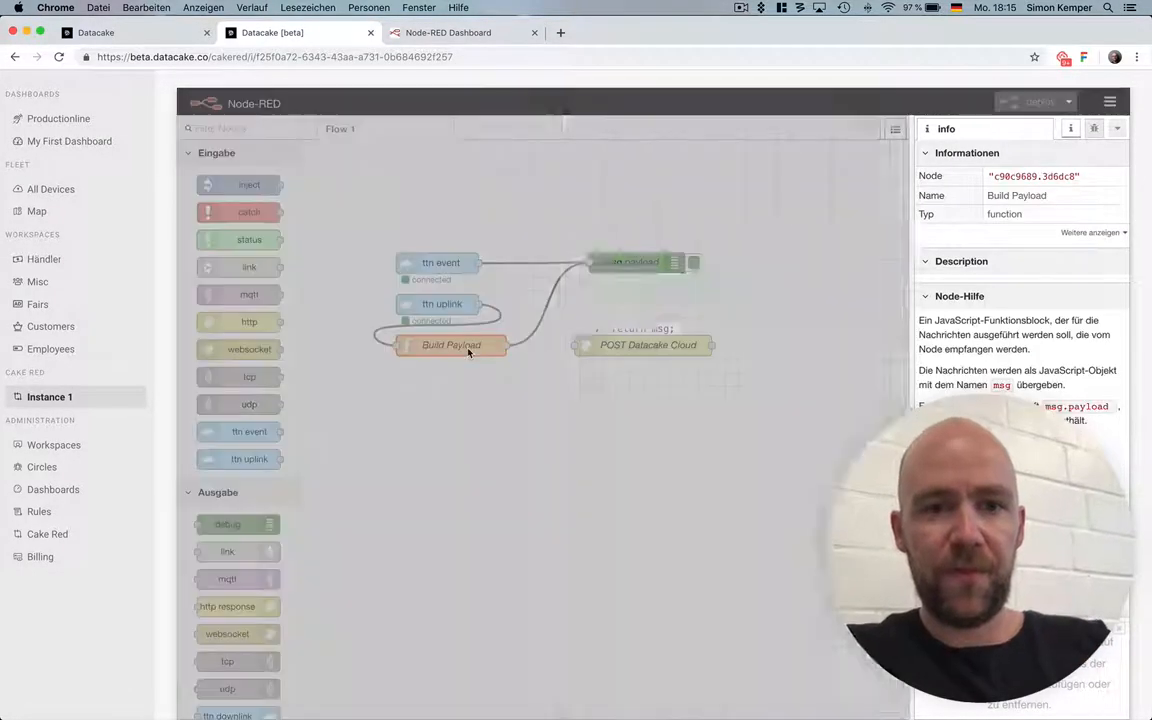
{"action": "left_click", "coordinate": [812, 156]}
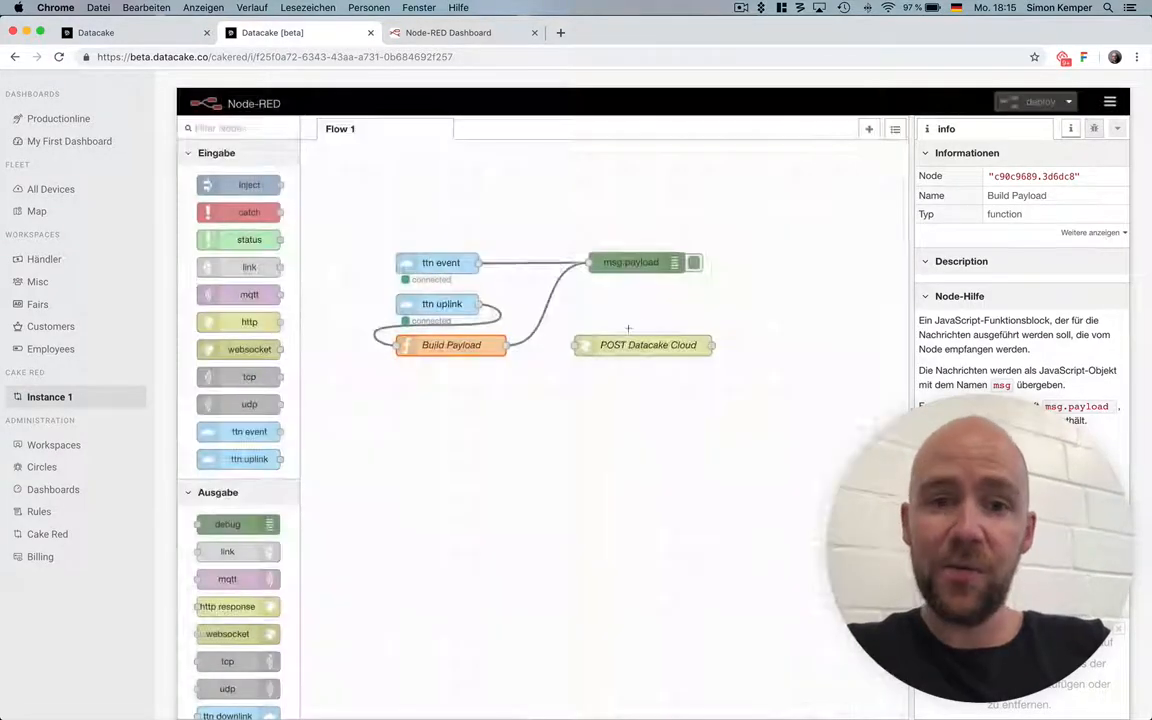
{"action": "double_click", "coordinate": [612, 345]}
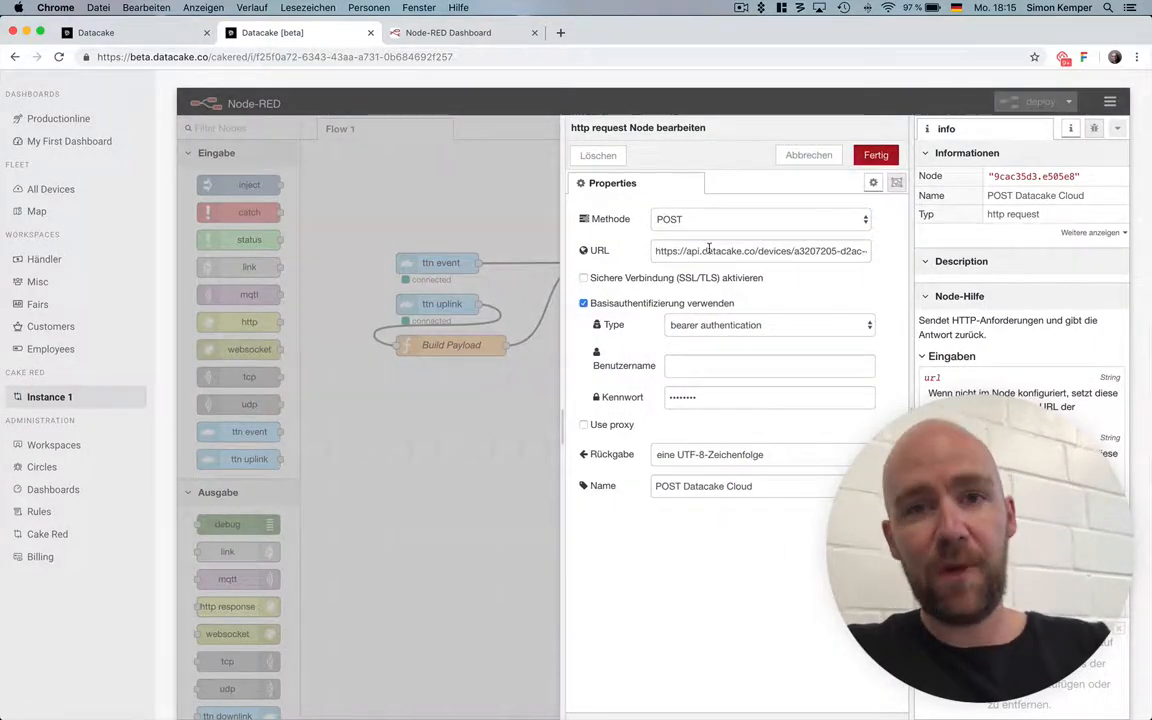
{"action": "left_click", "coordinate": [808, 156]}
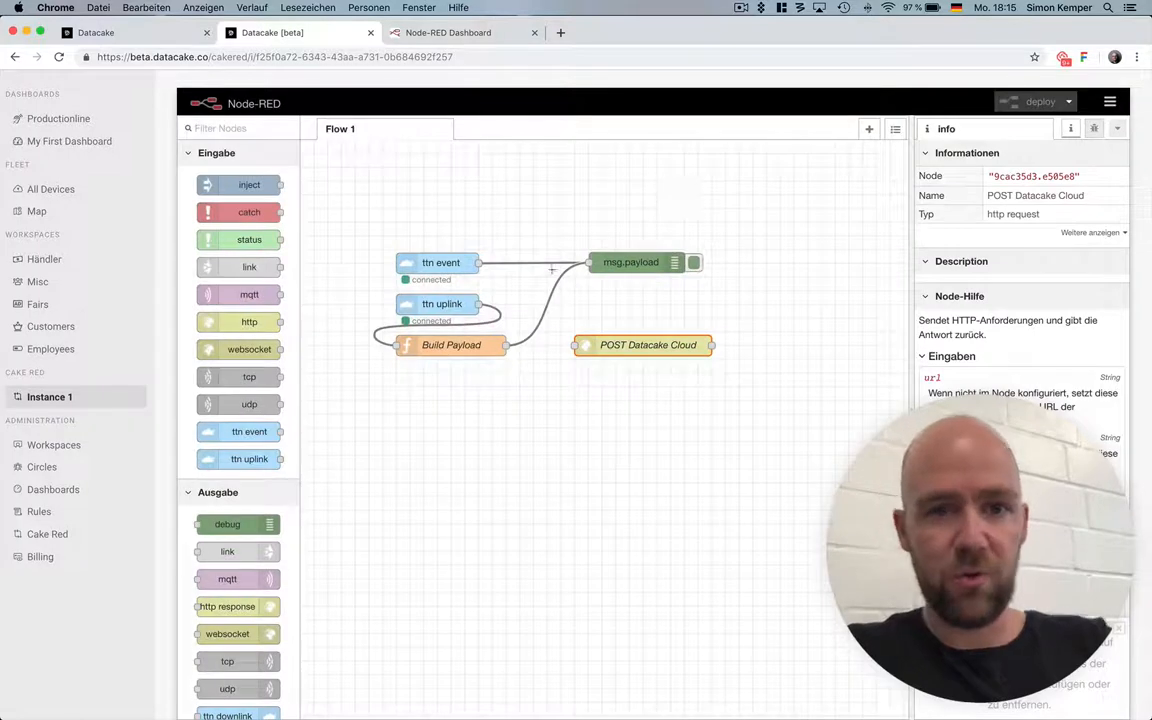
Delete the wire from Build Payload to msg.payload and connect Build Payload to POST Datacake Cloud instead.
{"action": "left_click", "coordinate": [519, 341]}
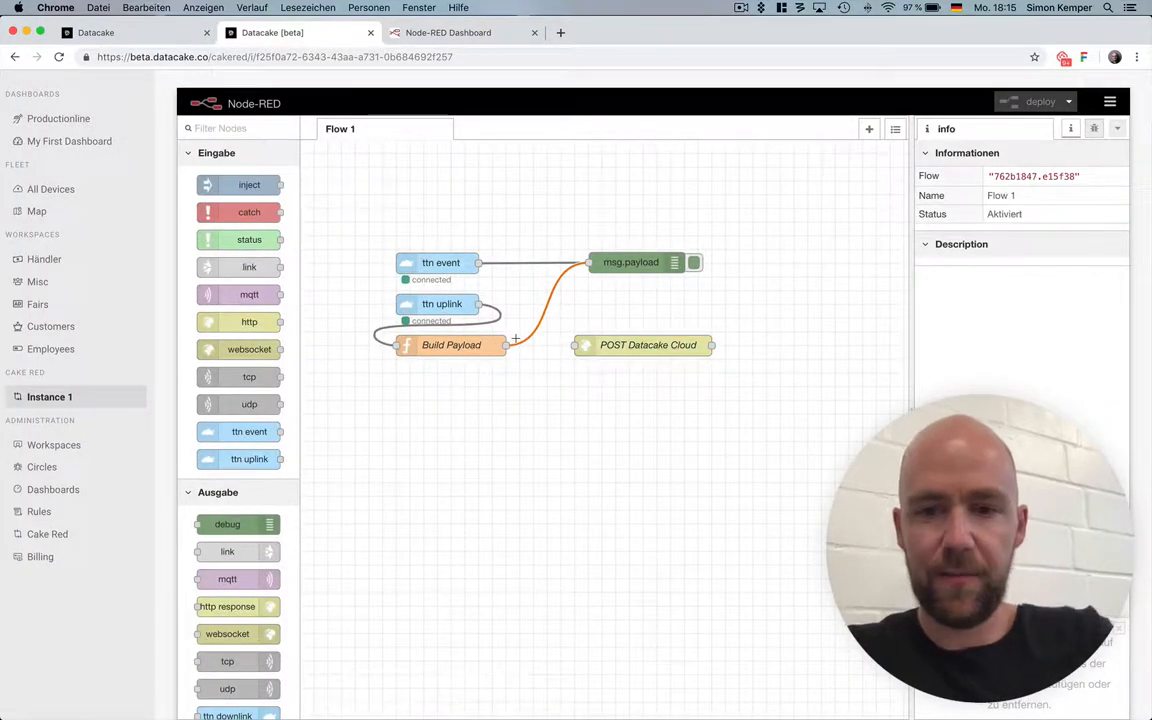
{"action": "key", "text": "Delete"}
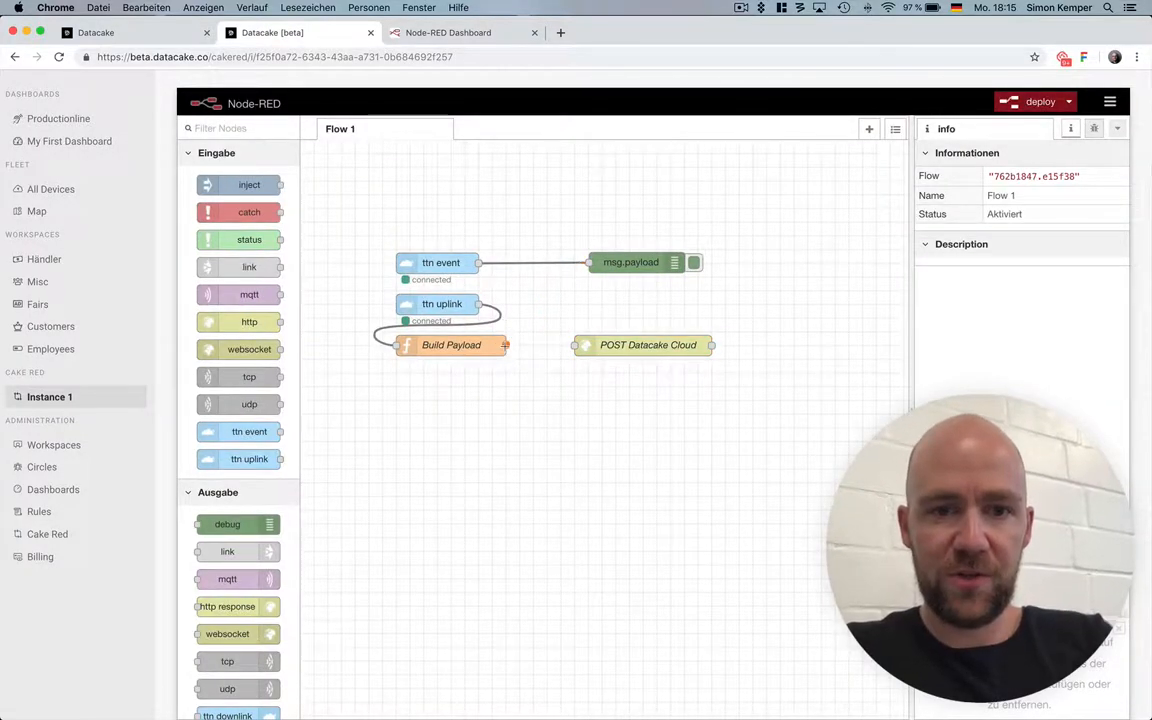
{"action": "left_click_drag", "start_coordinate": [505, 345], "coordinate": [575, 345]}
Line up the ttn uplink, Build Payload and POST Datacake Cloud nodes in one row and deploy the flow.
{"action": "left_click_drag", "start_coordinate": [460, 305], "coordinate": [364, 318]}
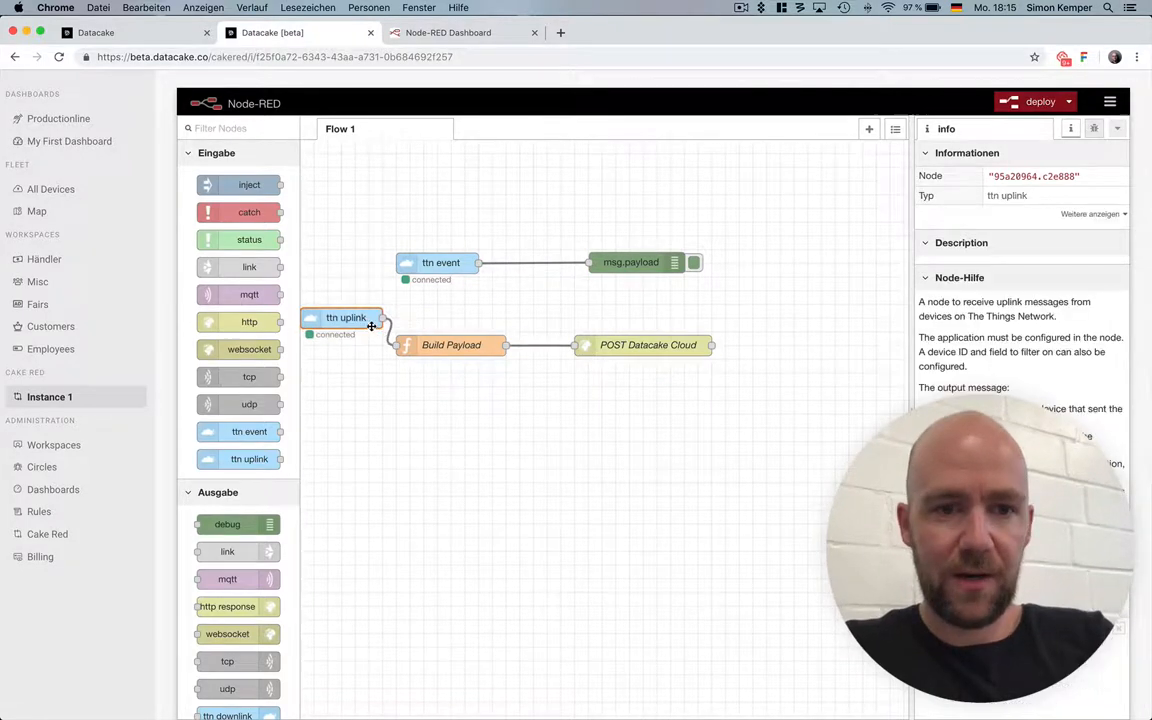
{"action": "left_click_drag", "start_coordinate": [478, 346], "coordinate": [503, 343]}
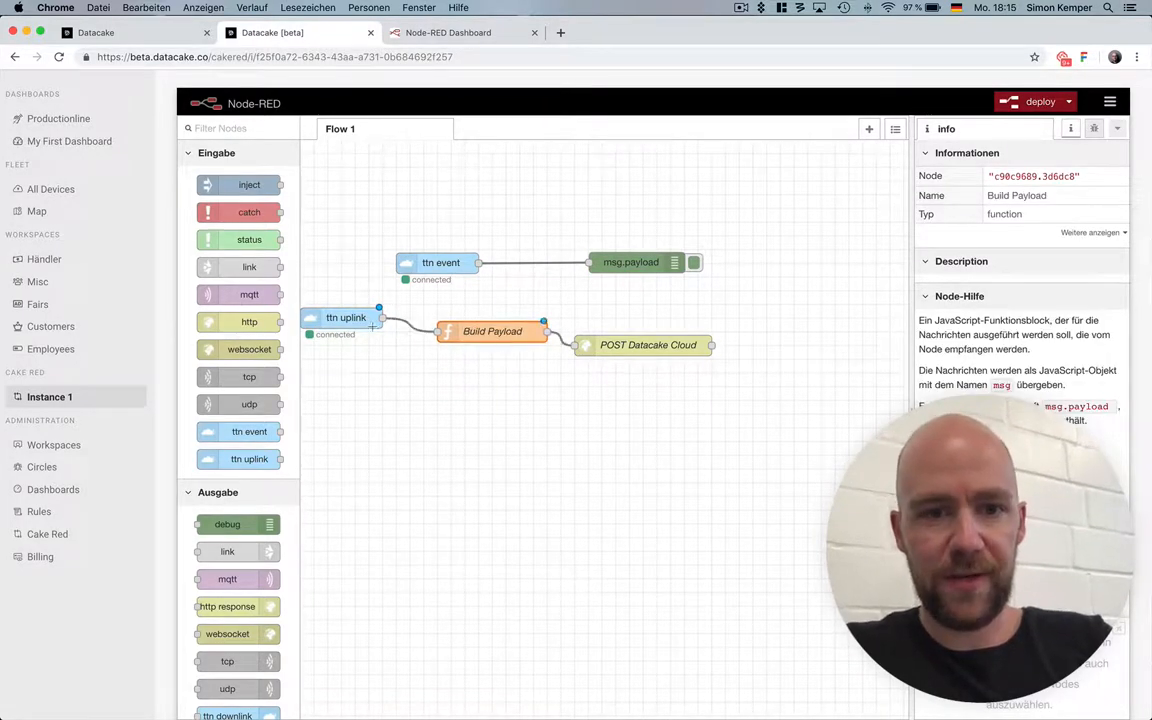
{"action": "left_click_drag", "start_coordinate": [372, 326], "coordinate": [401, 338]}
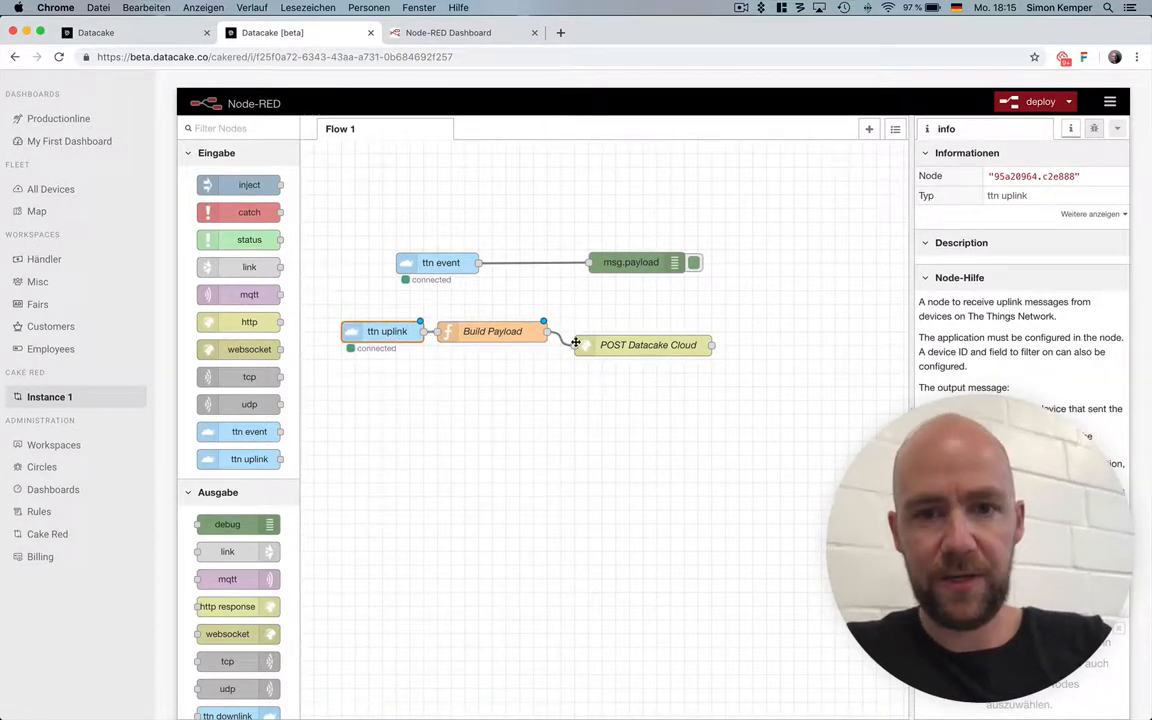
{"action": "left_click_drag", "start_coordinate": [590, 350], "coordinate": [594, 337]}
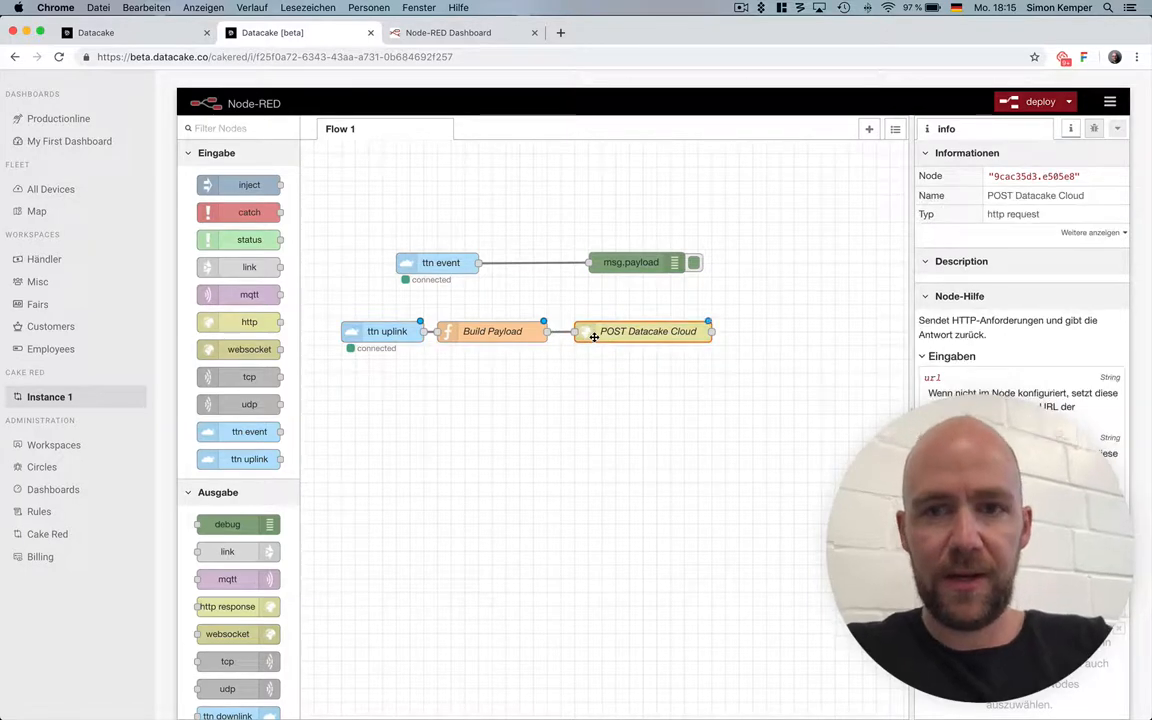
{"action": "left_click", "coordinate": [1035, 101]}
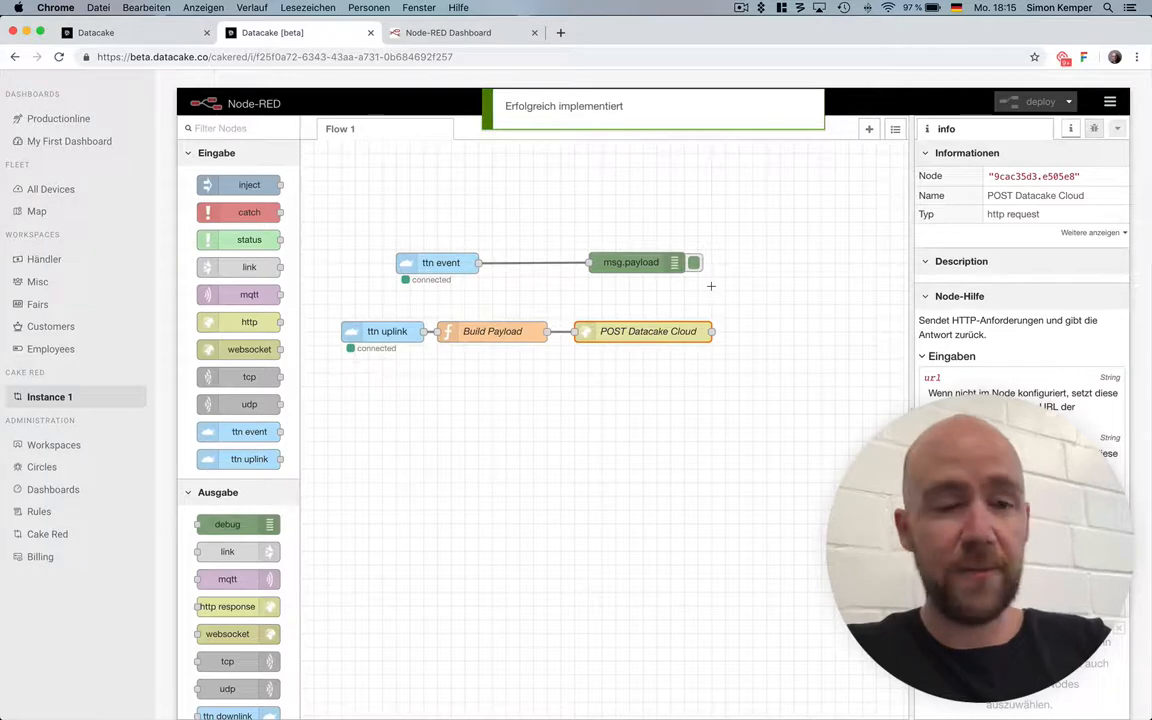
Switch to The Things Network Console in Safari, reload it and open the paxcountergps-three device.
{"action": "key", "text": "super+Tab"}
{"action": "key", "text": "super+Tab"}
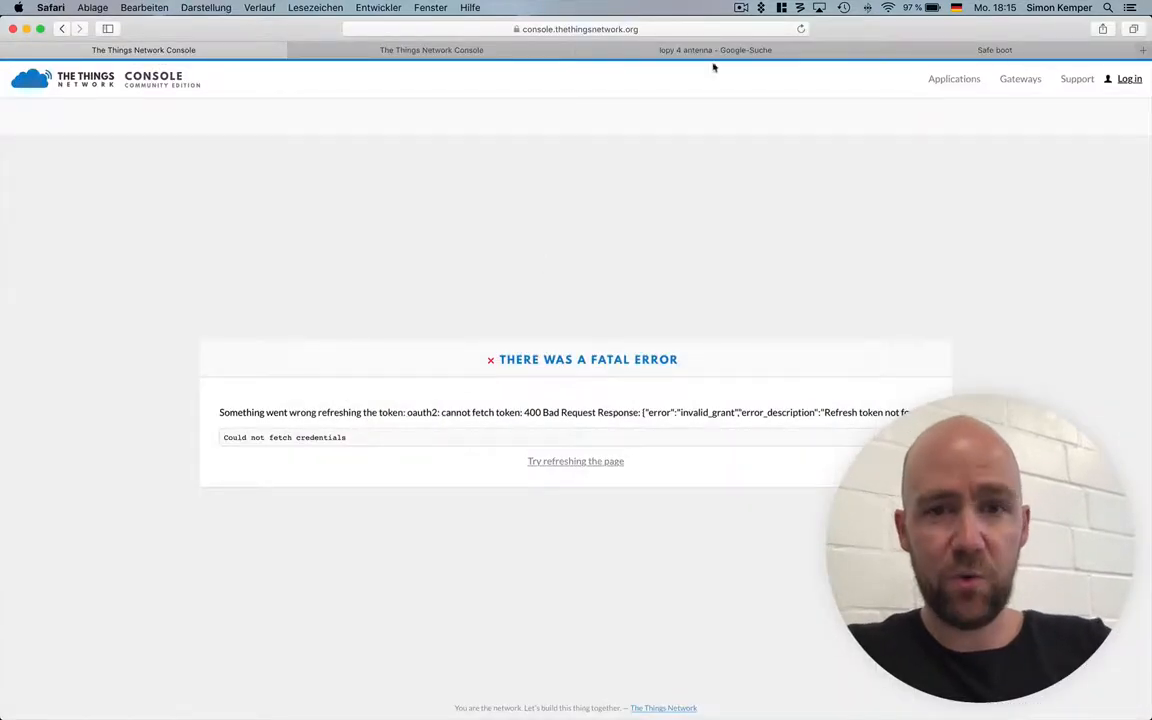
{"action": "left_click", "coordinate": [800, 29]}
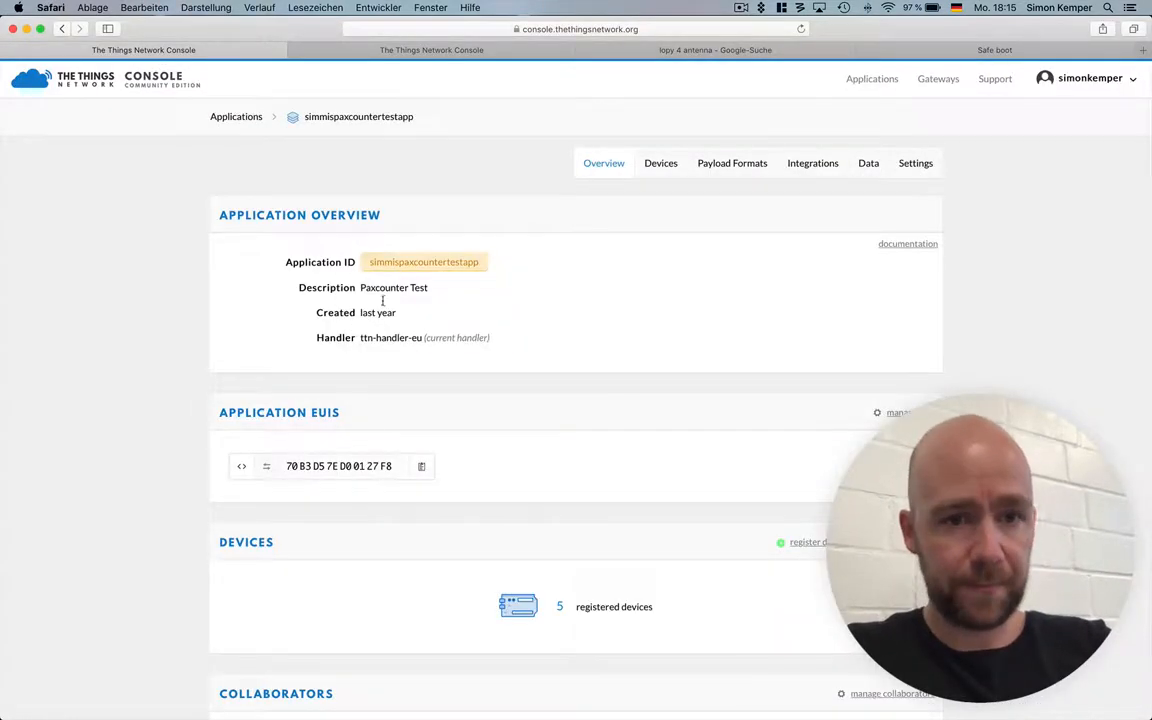
{"action": "left_click", "coordinate": [656, 170]}
{"action": "left_click", "coordinate": [276, 428]}
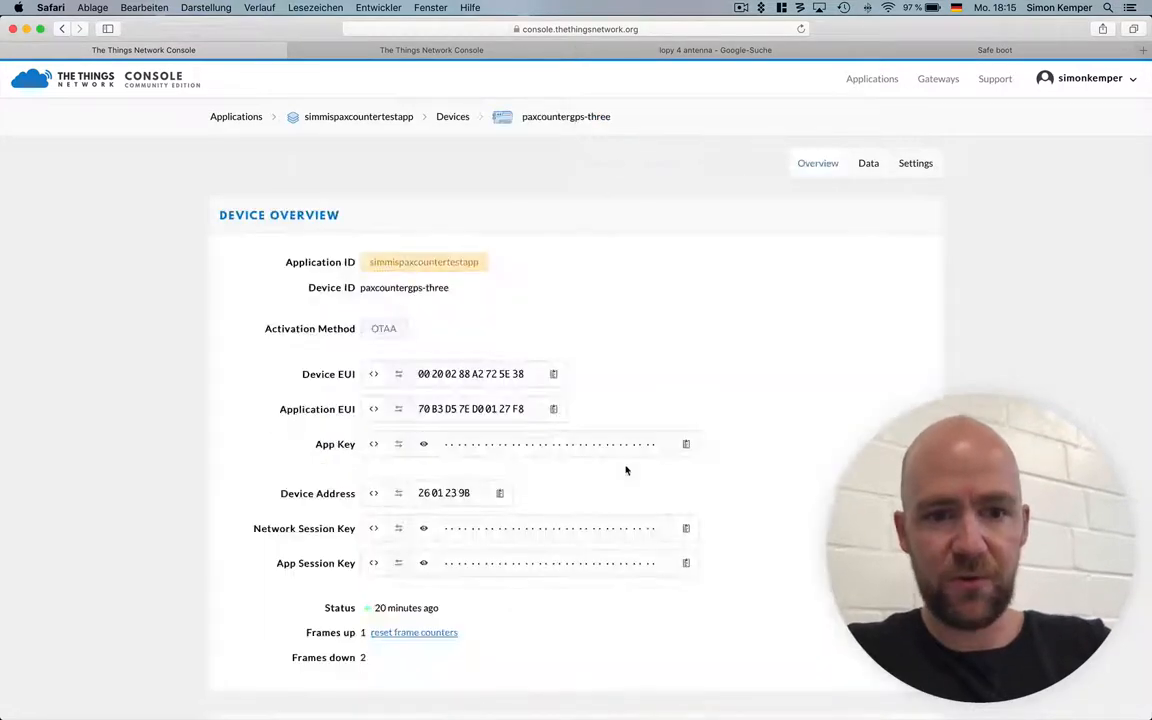
Simulate an uplink for paxcountergps-three on FPort 1 with the payload 01 01 00.
{"action": "scroll", "coordinate": [625, 467], "scroll_direction": "down", "scroll_amount": 5}
{"action": "scroll", "coordinate": [507, 547], "scroll_direction": "down", "scroll_amount": 4}
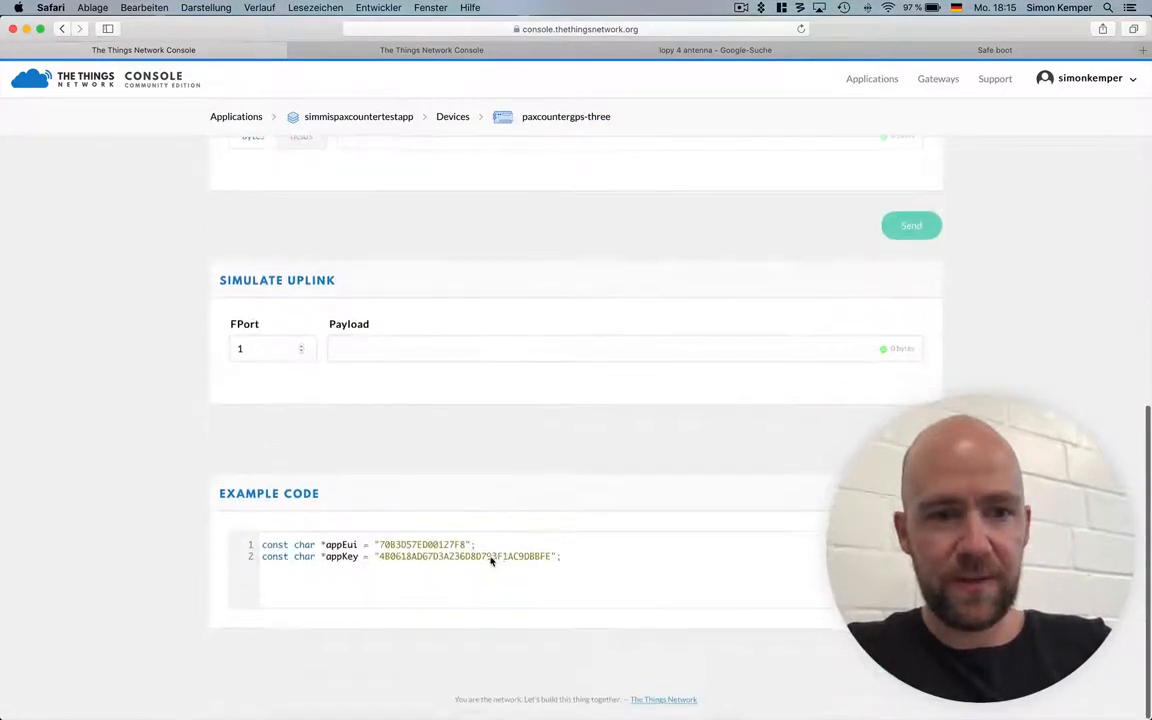
{"action": "left_click", "coordinate": [419, 357]}
{"action": "type", "text": "01 01 00"}
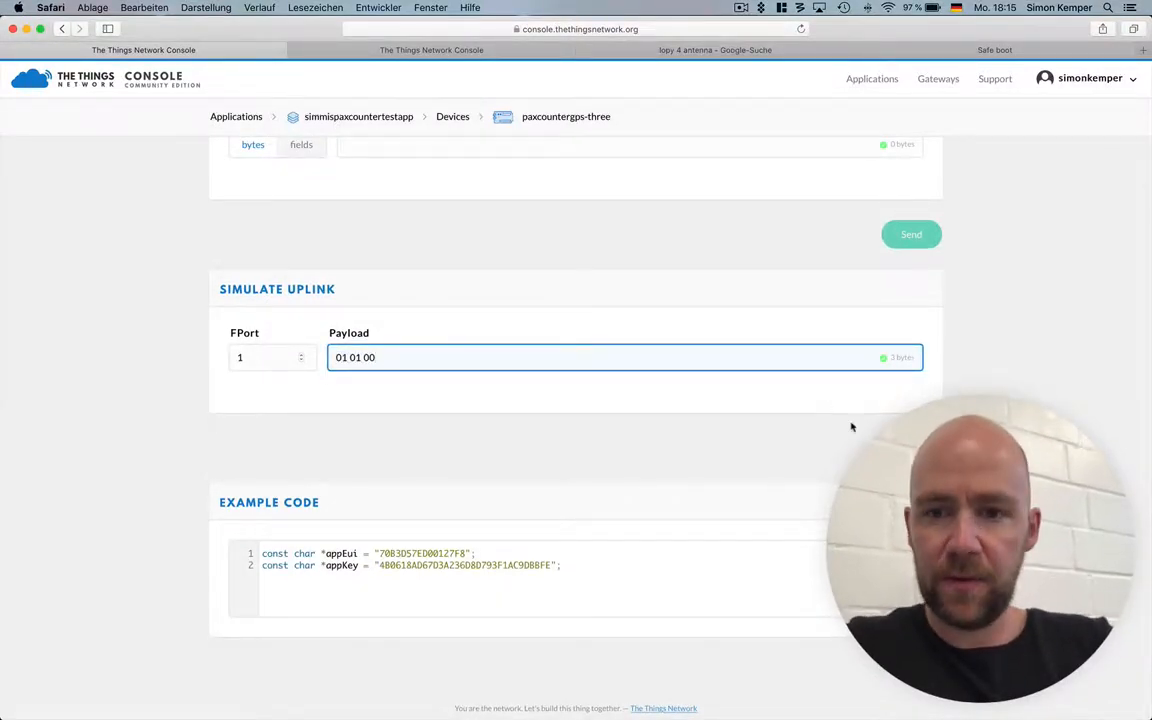
{"action": "left_click", "coordinate": [895, 446]}
Show the device's application data and expand the simulated uplink to examine its decoded fields and metadata.
{"action": "scroll", "coordinate": [586, 311], "scroll_direction": "up", "scroll_amount": 4}
{"action": "scroll", "coordinate": [585, 311], "scroll_direction": "up", "scroll_amount": 2}
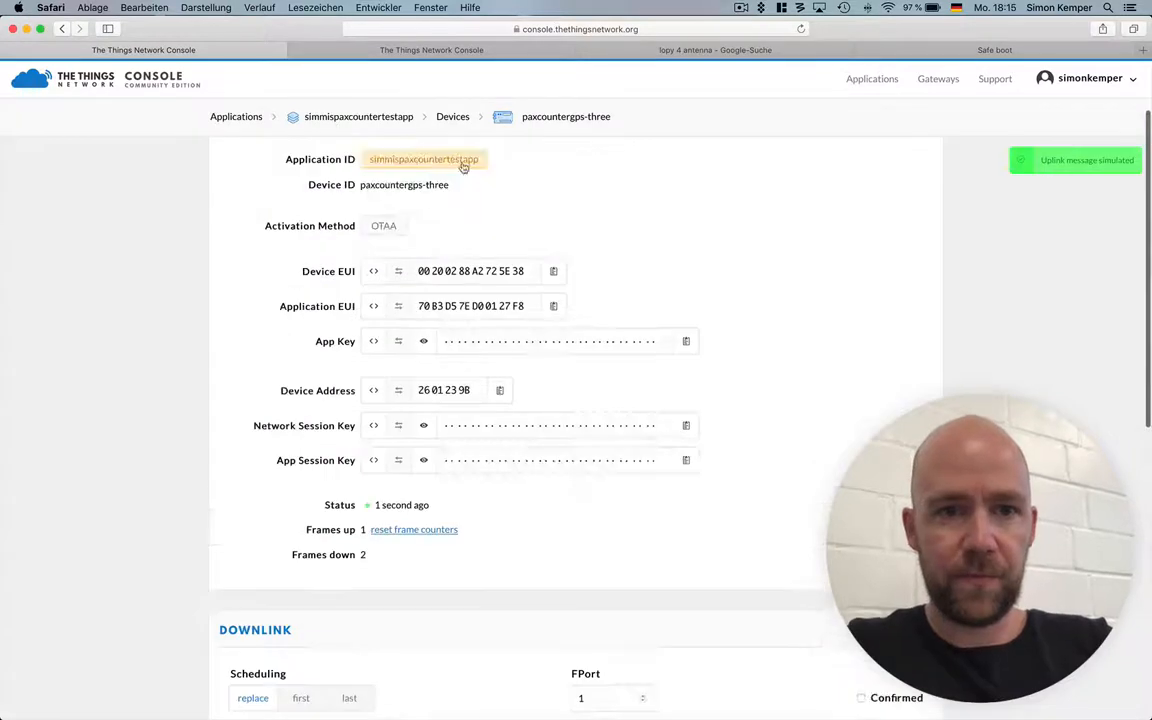
{"action": "scroll", "coordinate": [836, 447], "scroll_direction": "up", "scroll_amount": 3}
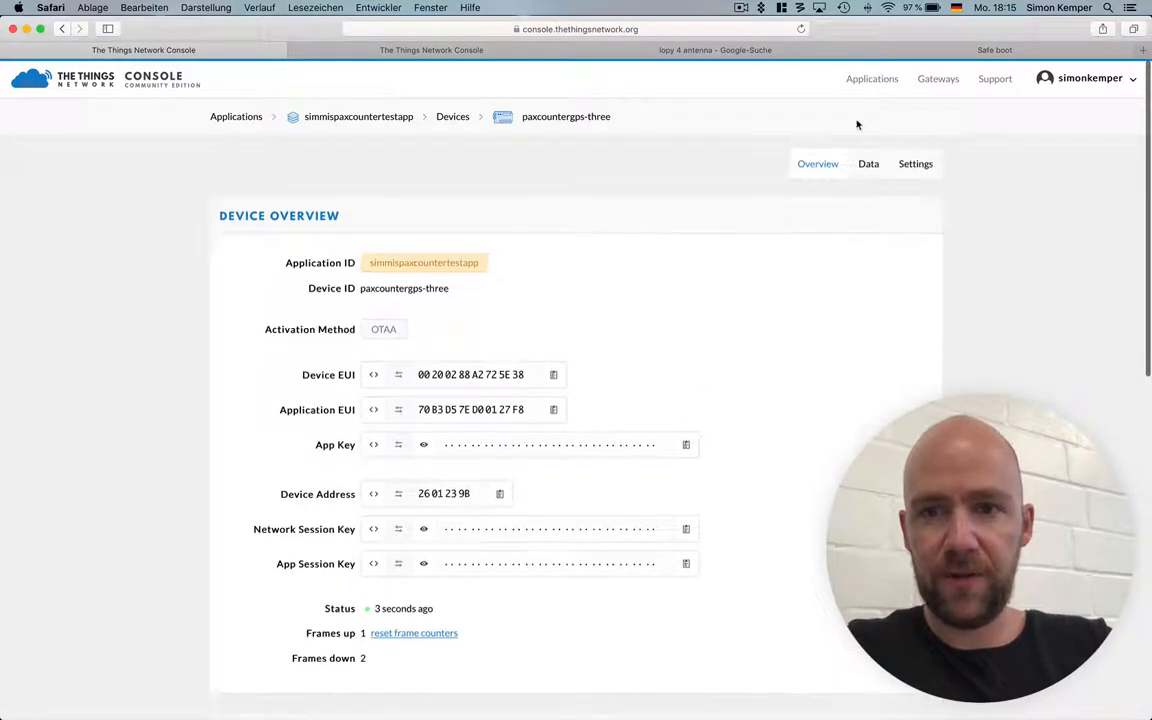
{"action": "left_click", "coordinate": [866, 165]}
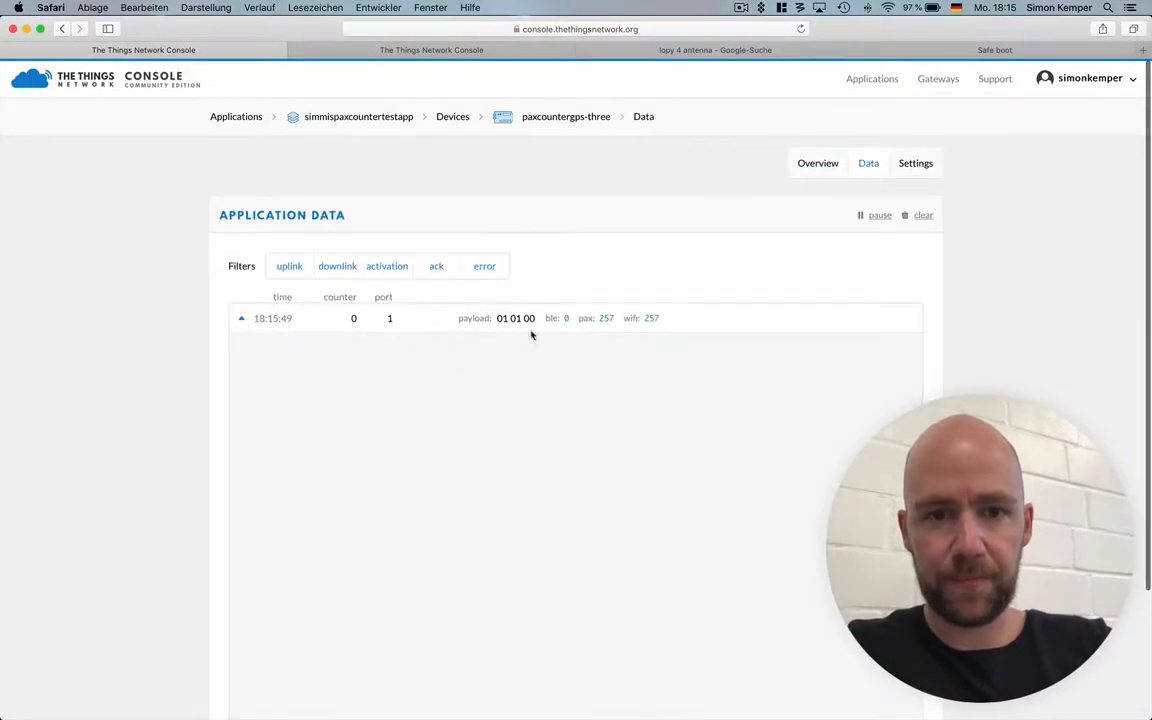
{"action": "left_click", "coordinate": [606, 327]}
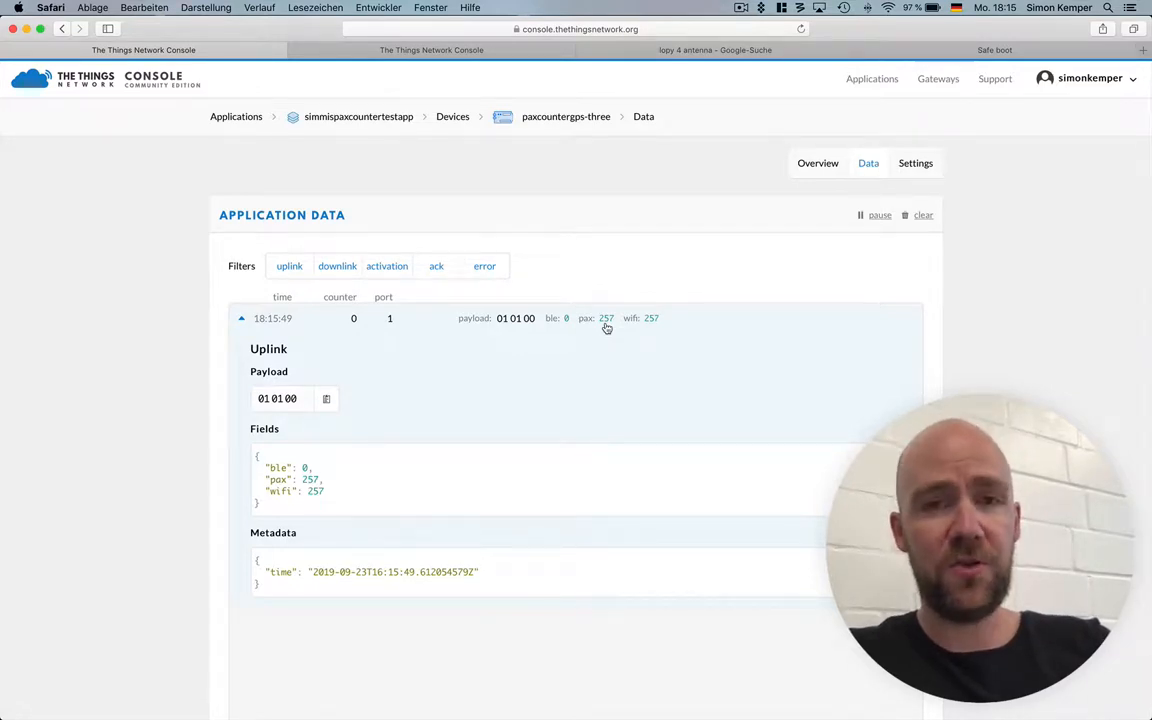
Check the console's other application page, switch back to Node-RED in Chrome and show its debug messages.
{"action": "left_click", "coordinate": [430, 51]}
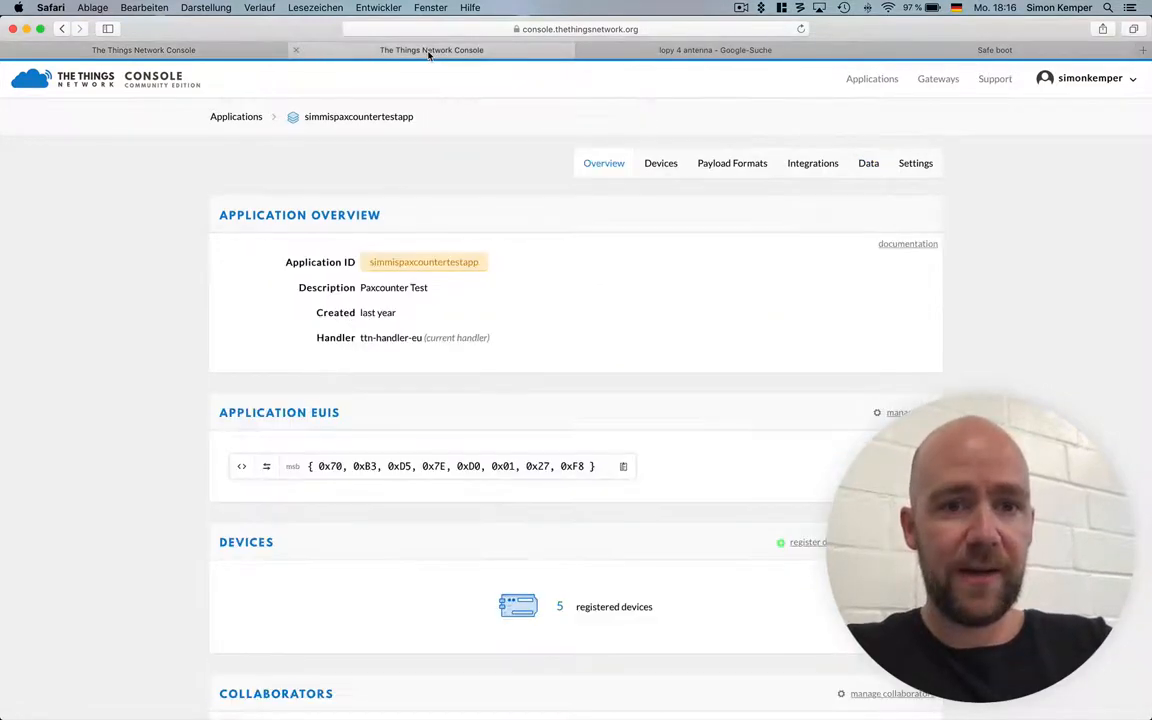
{"action": "key", "text": "super+Tab"}
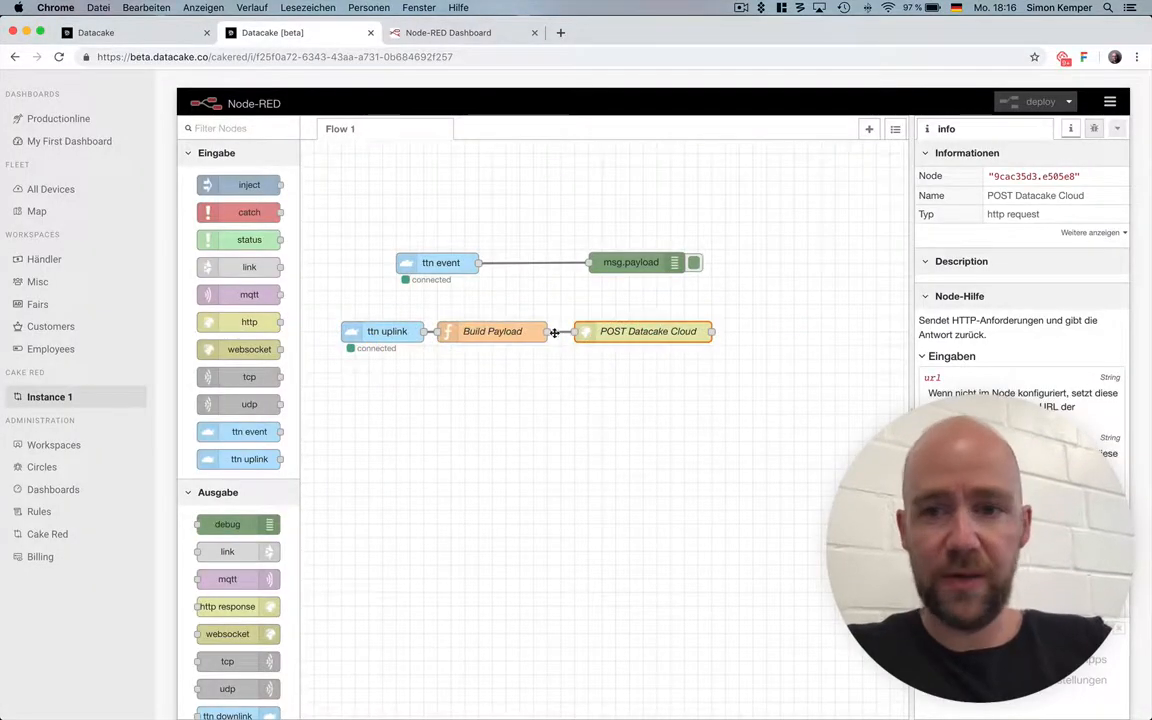
{"action": "left_click", "coordinate": [1094, 129]}
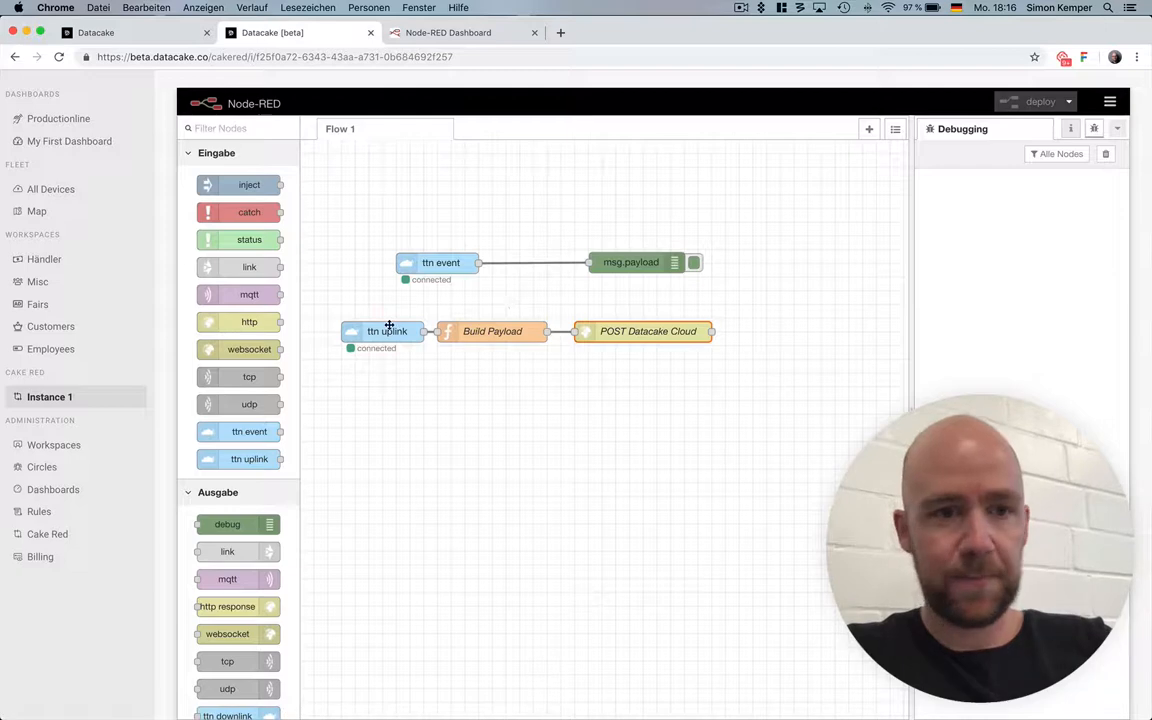
Open the Paxcounter TTN device in Datacake, reload its dashboard and check the Persons WiFi value.
{"action": "left_click", "coordinate": [72, 192]}
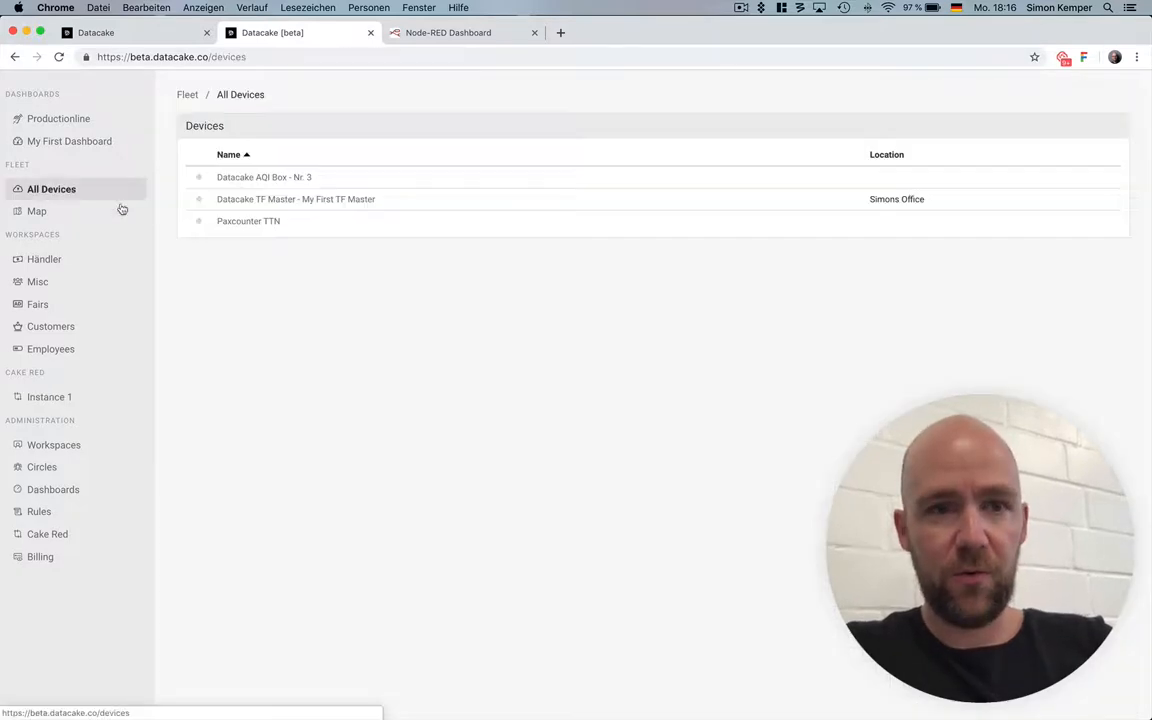
{"action": "left_click", "coordinate": [270, 224]}
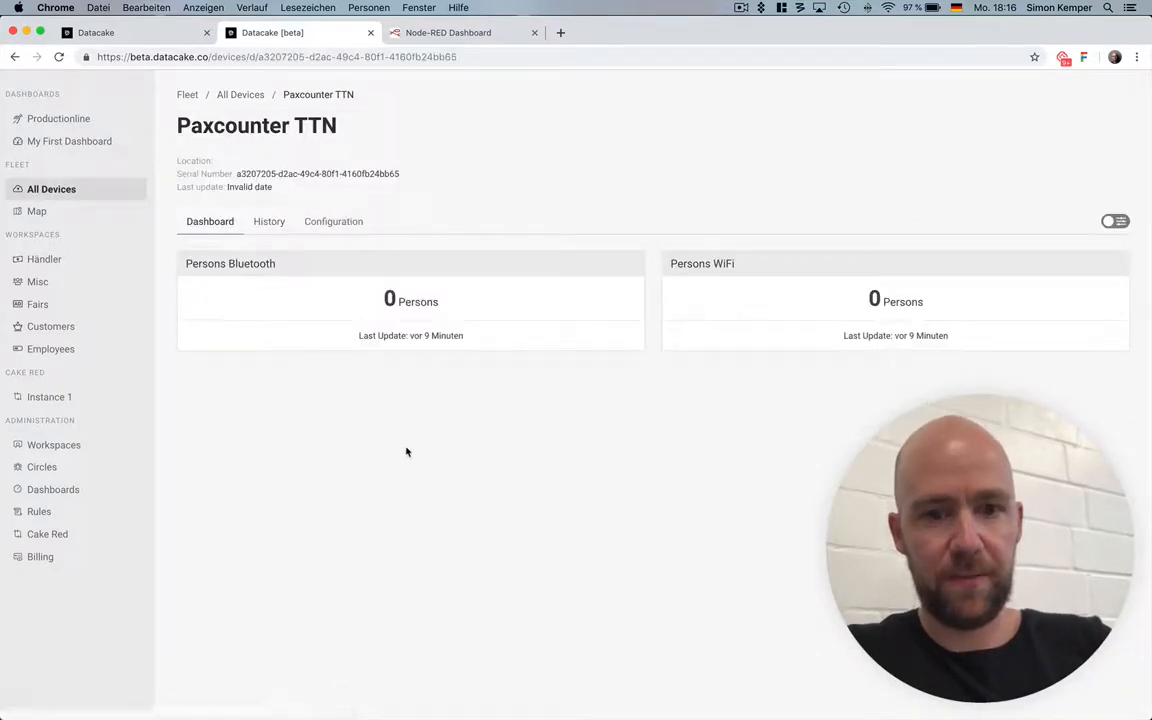
{"action": "key", "text": "super+r"}
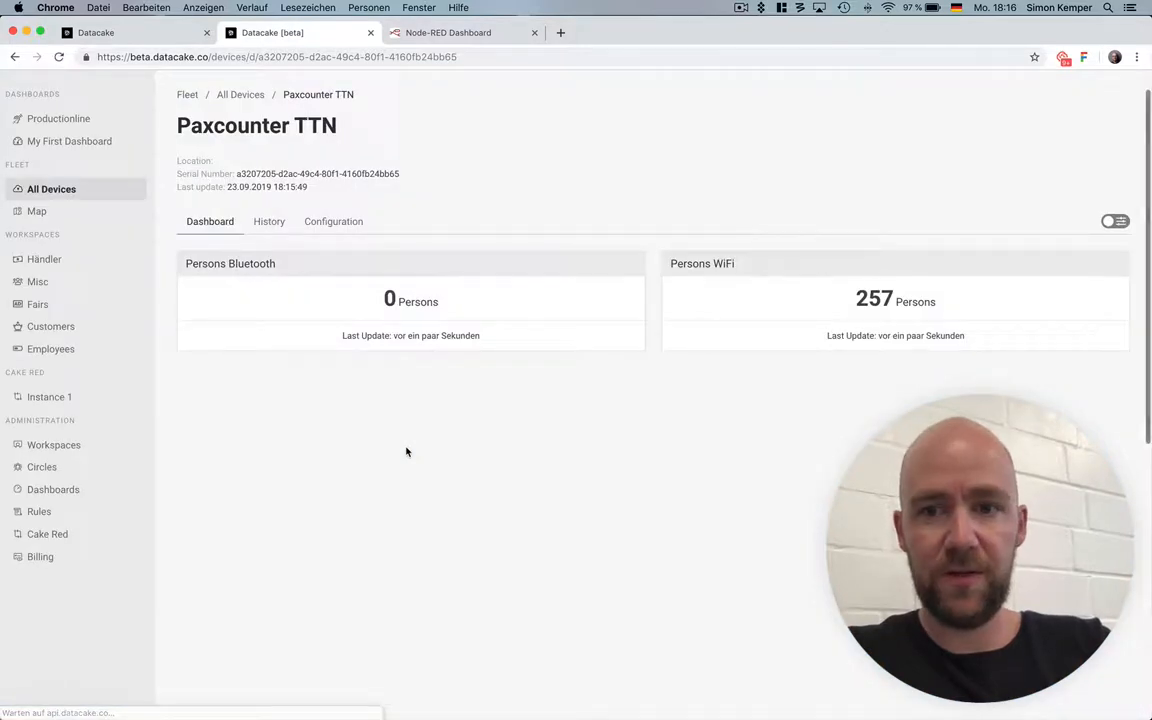
{"action": "left_click_drag", "start_coordinate": [857, 298], "coordinate": [893, 300]}
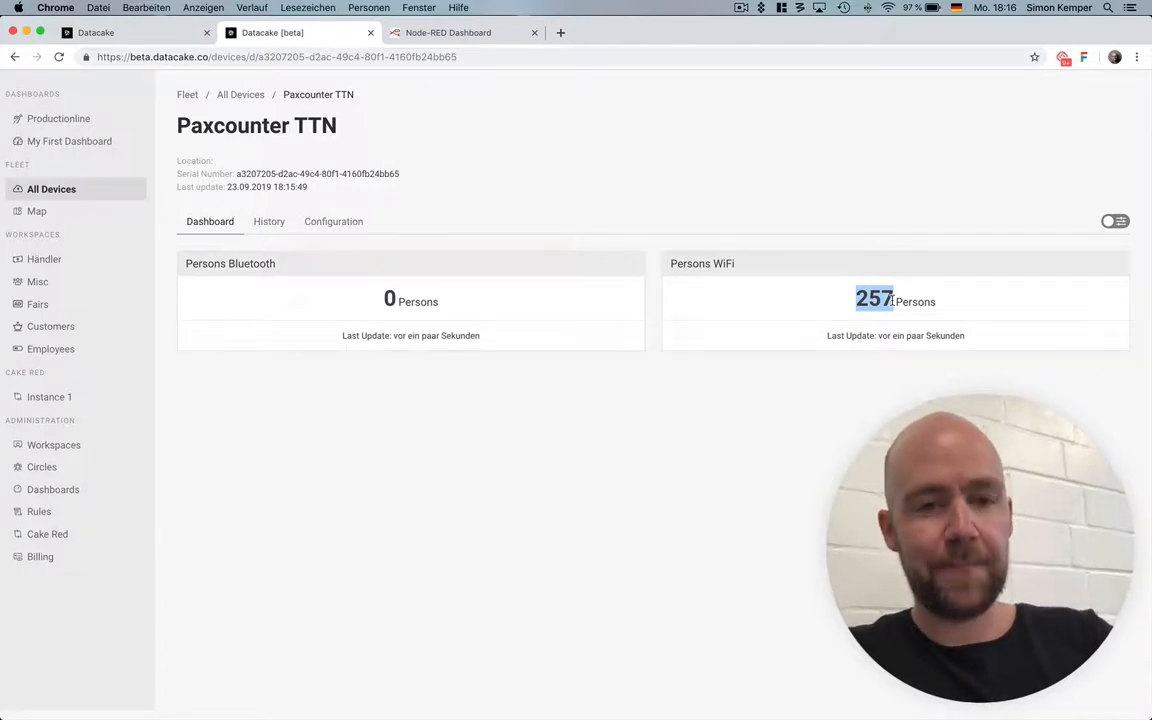
Switch to The Things Network Console in Safari and simulate an uplink for paxcountergps-three on FPort 1 with the payload 00 01 00.
{"action": "key", "text": "super+Tab"}
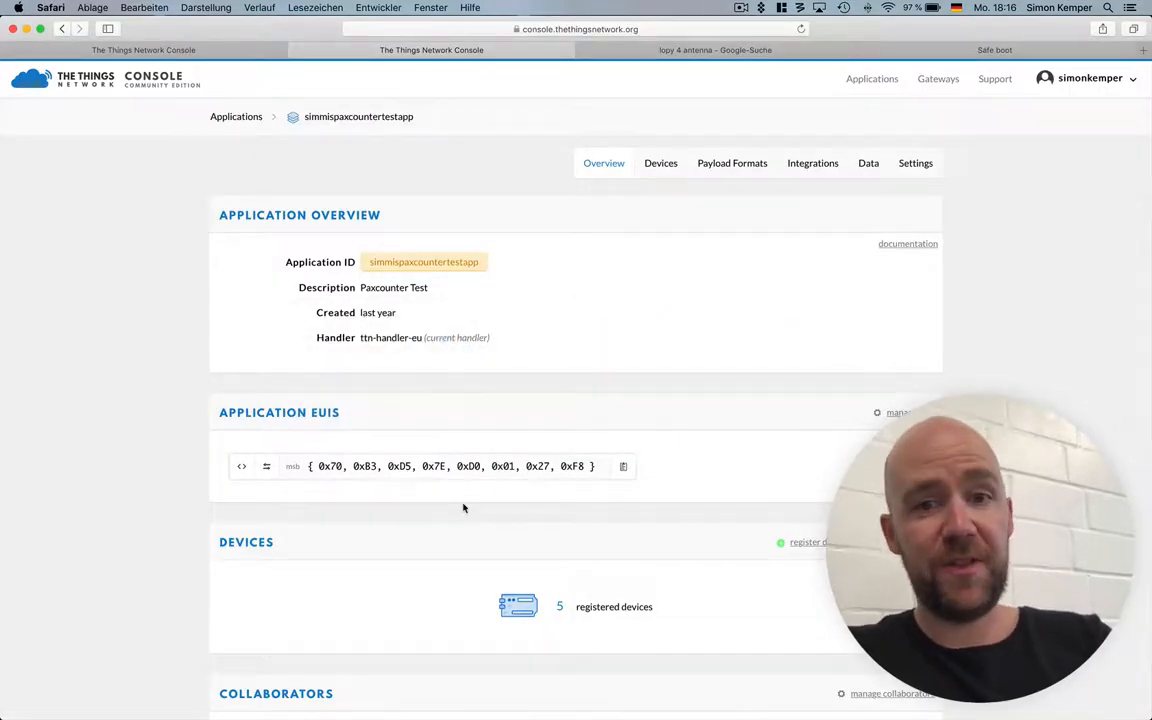
{"action": "scroll", "coordinate": [643, 334], "scroll_direction": "down", "scroll_amount": 5}
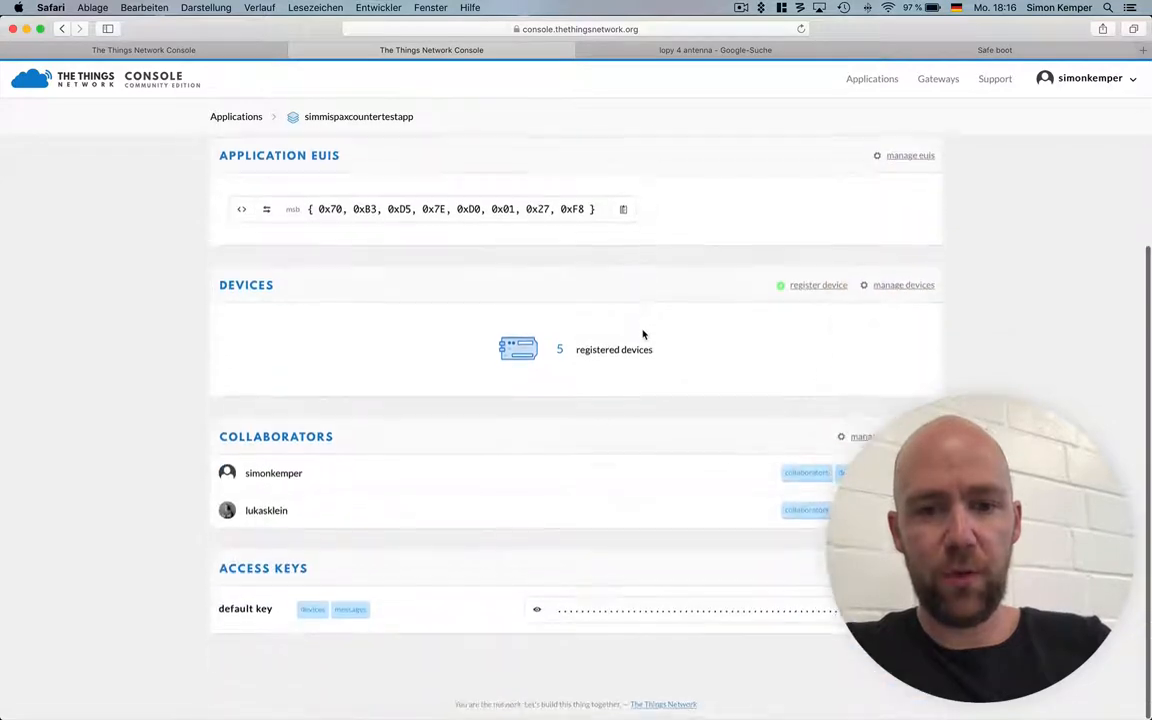
{"action": "scroll", "coordinate": [643, 334], "scroll_direction": "up", "scroll_amount": 5}
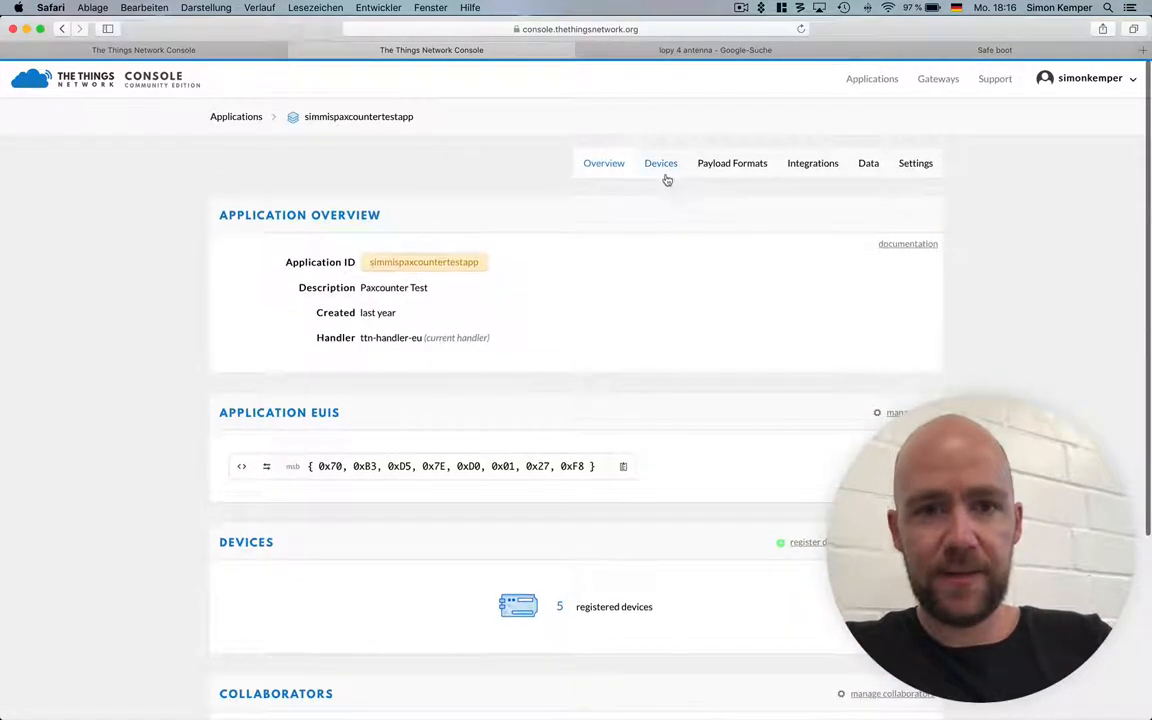
{"action": "left_click", "coordinate": [190, 50]}
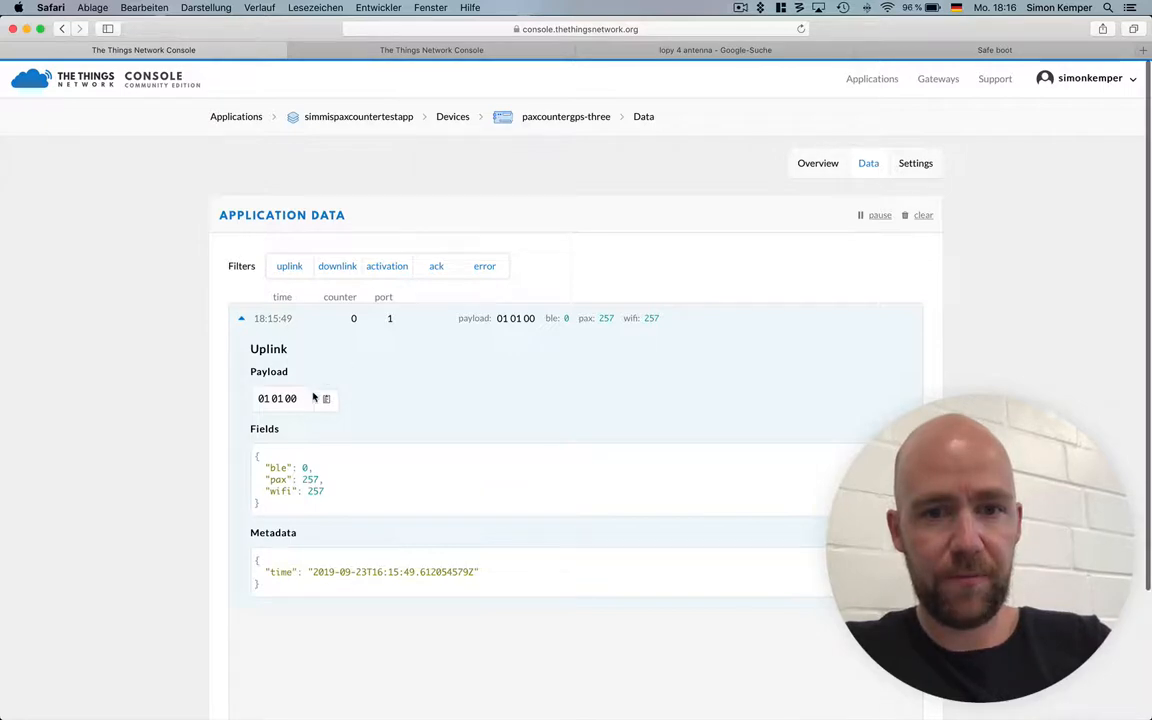
{"action": "left_click", "coordinate": [821, 163]}
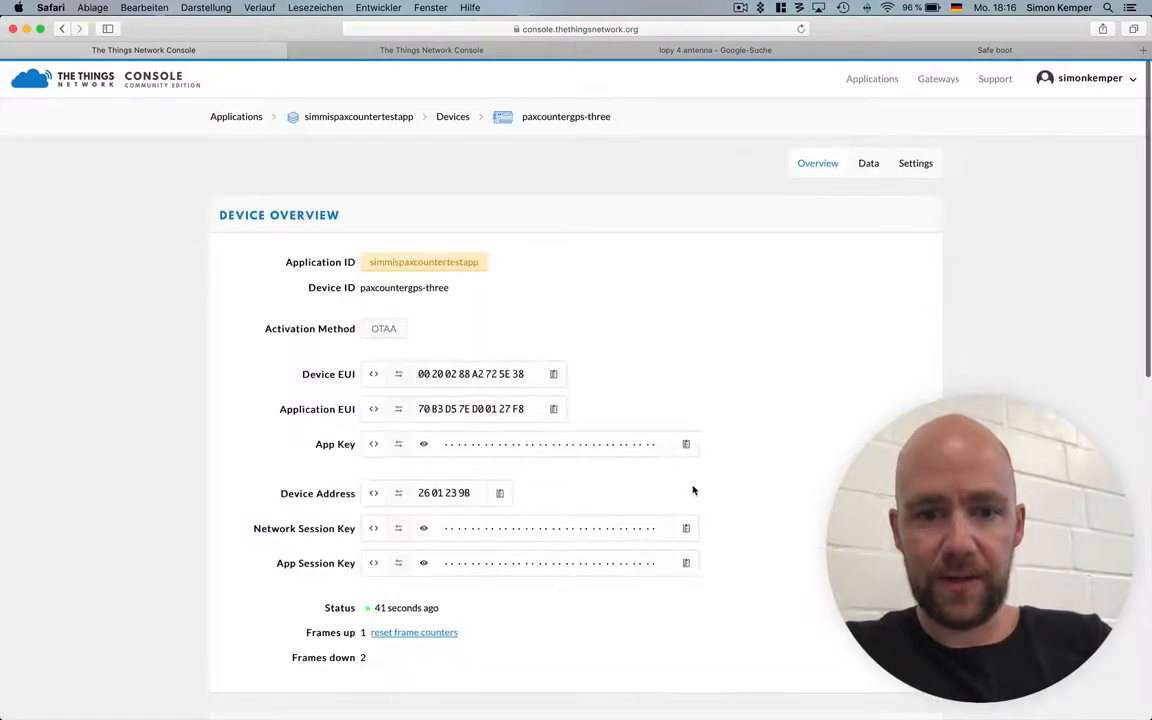
{"action": "scroll", "coordinate": [692, 489], "scroll_direction": "down", "scroll_amount": 10}
{"action": "scroll", "coordinate": [692, 489], "scroll_direction": "down", "scroll_amount": 2}
{"action": "left_click", "coordinate": [365, 378]}
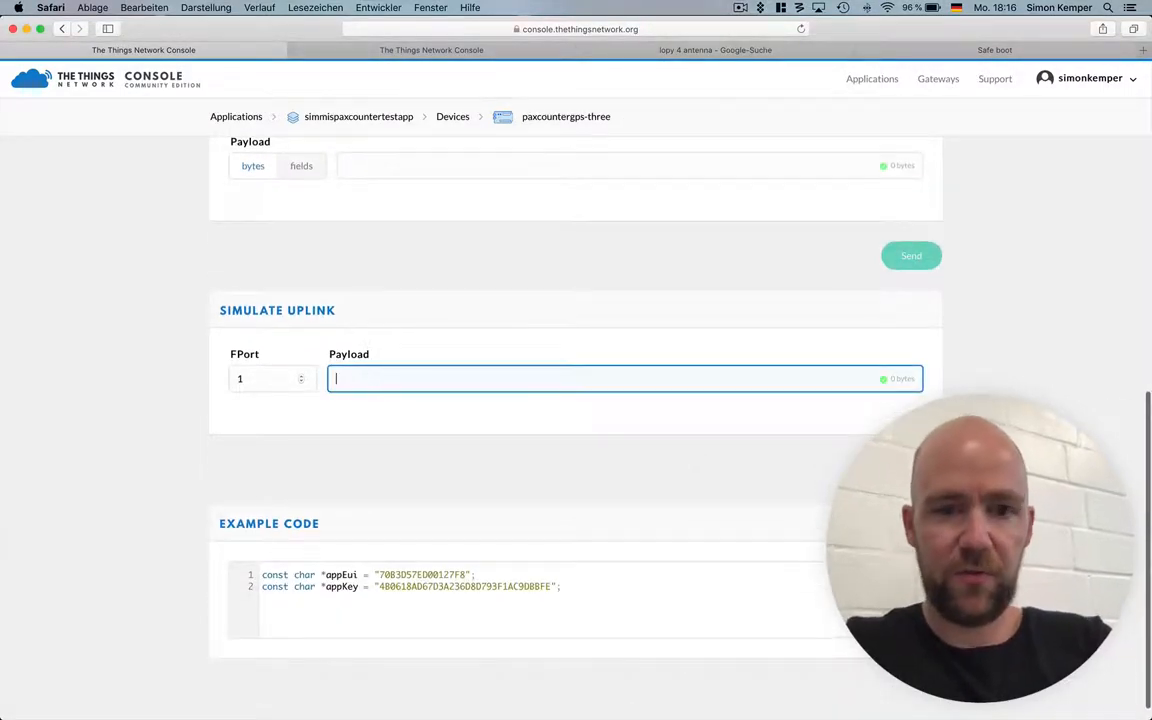
{"action": "type", "text": "00 01 00"}
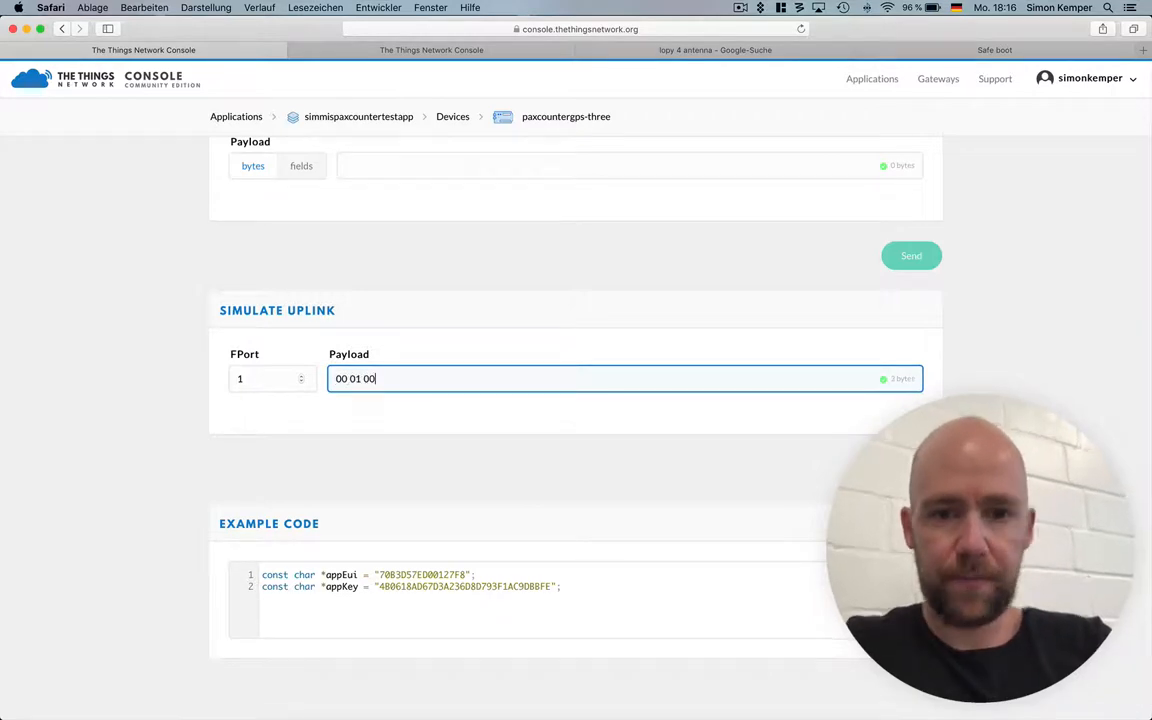
{"action": "key", "text": "Return"}
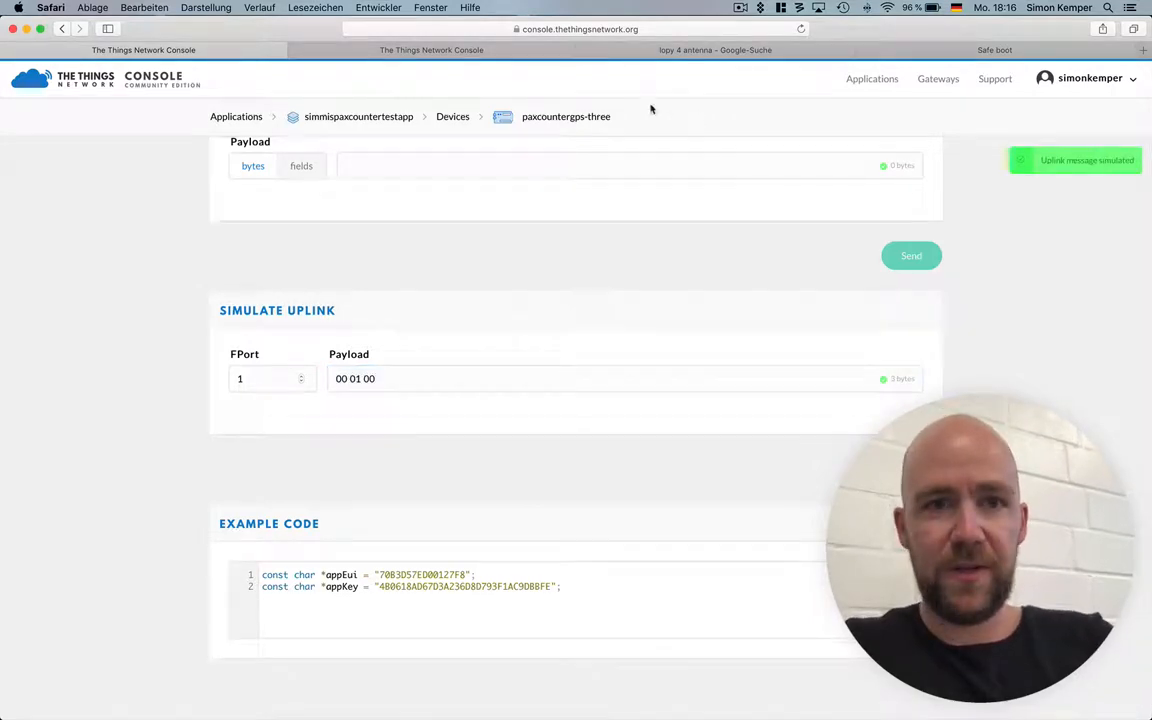
{"action": "scroll", "coordinate": [575, 170], "scroll_direction": "up", "scroll_amount": 10}
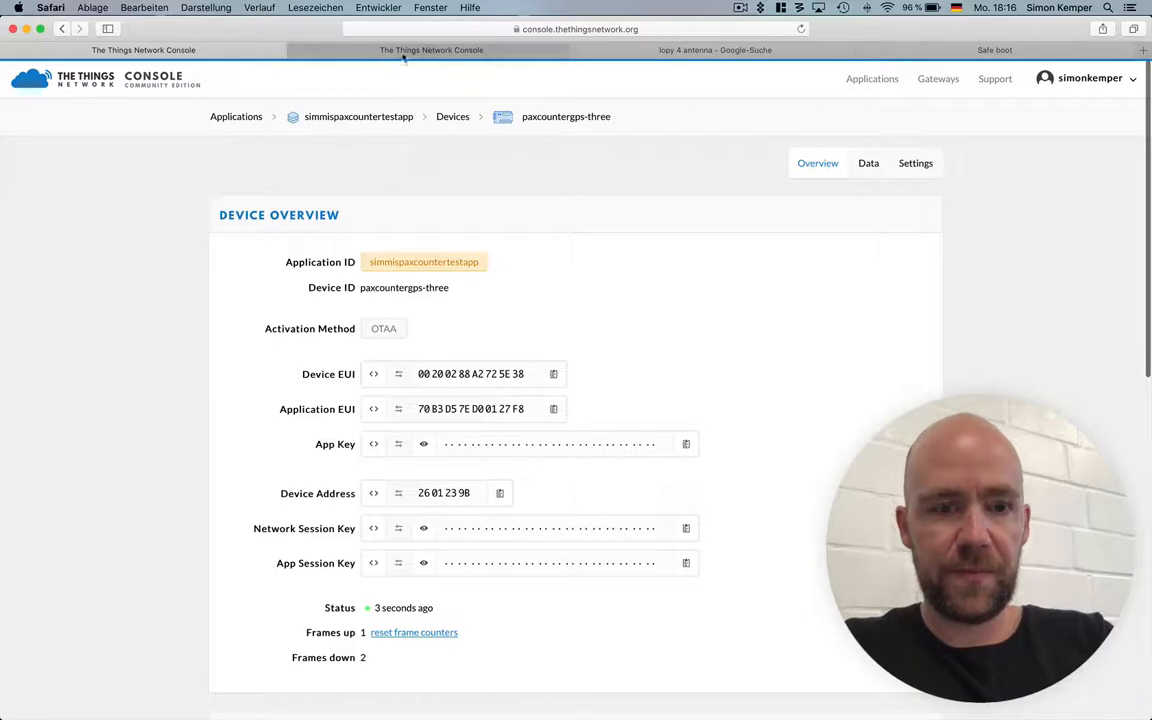
Switch to Datacake in Chrome, open the workspace rules and start a new rule.
{"action": "key", "text": "super+Tab"}
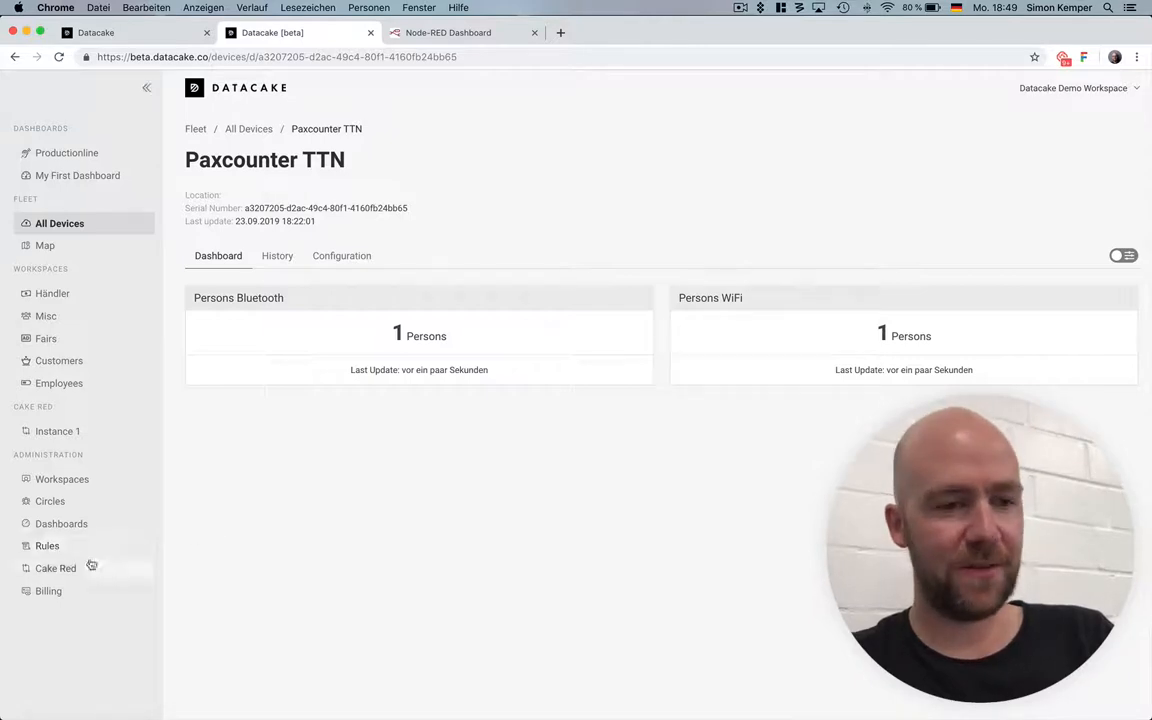
{"action": "left_click", "coordinate": [55, 547]}
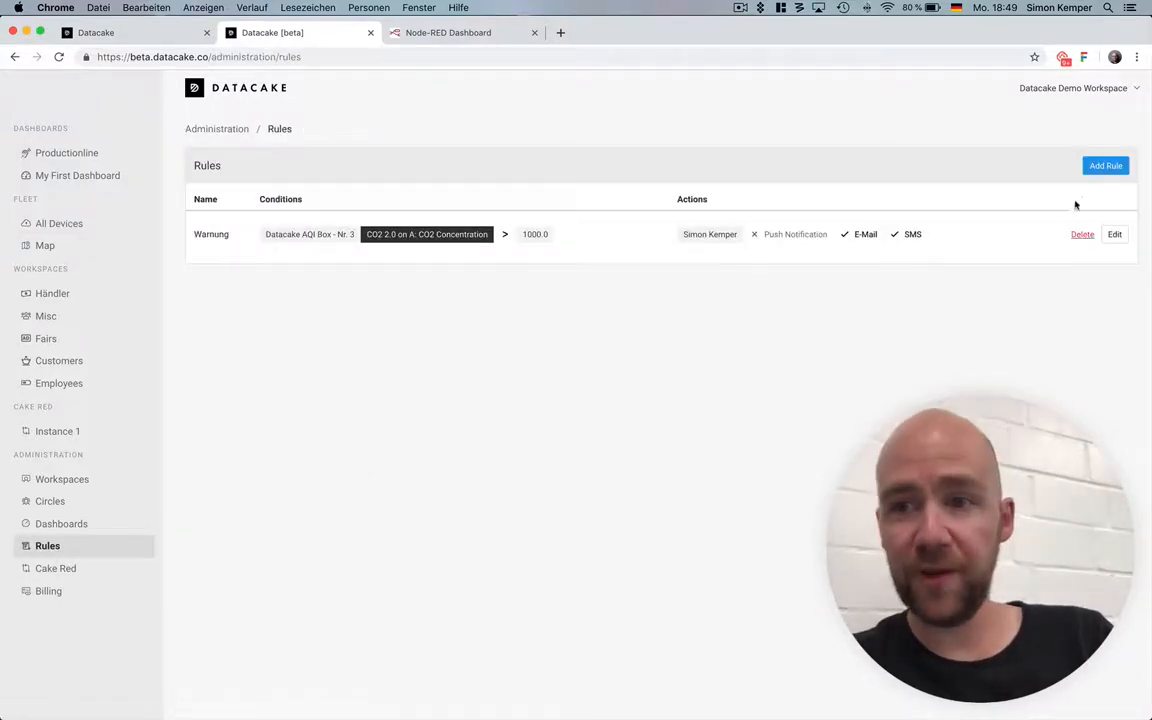
{"action": "left_click", "coordinate": [1106, 175]}
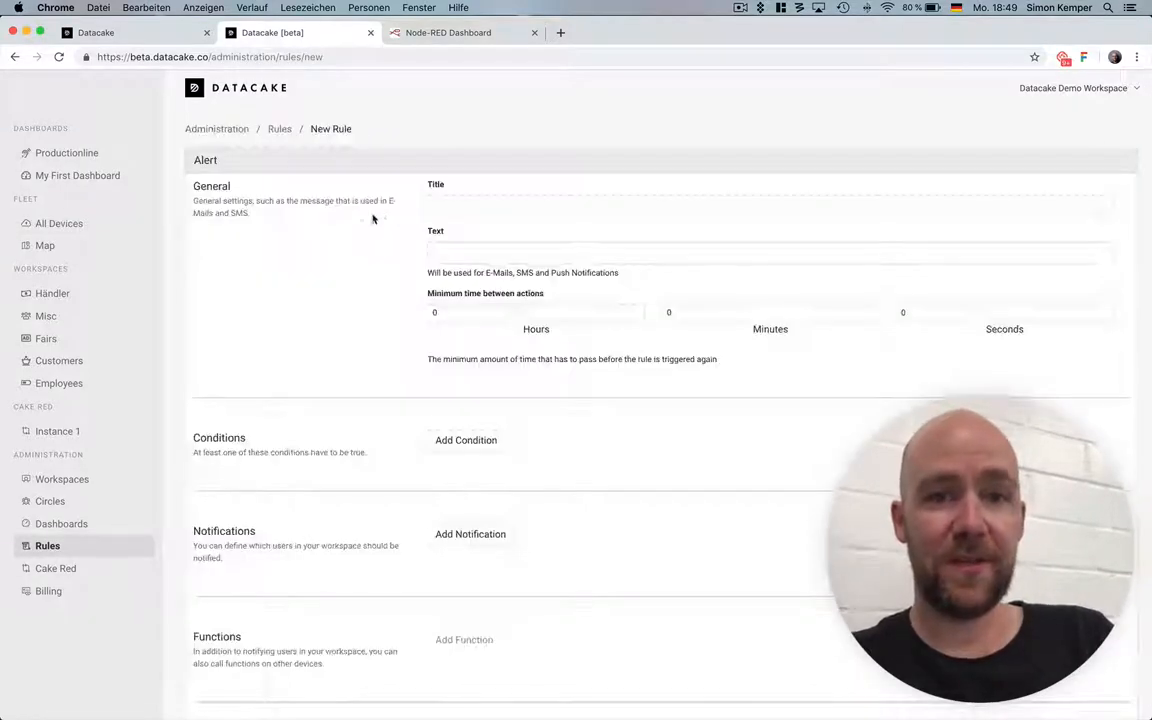
Title the rule PaxCounter, enter the text "Number of Persons got really high" and set the minimum time between actions to 1 minute.
{"action": "left_click", "coordinate": [499, 205]}
{"action": "type", "text": "PaxCounter"}
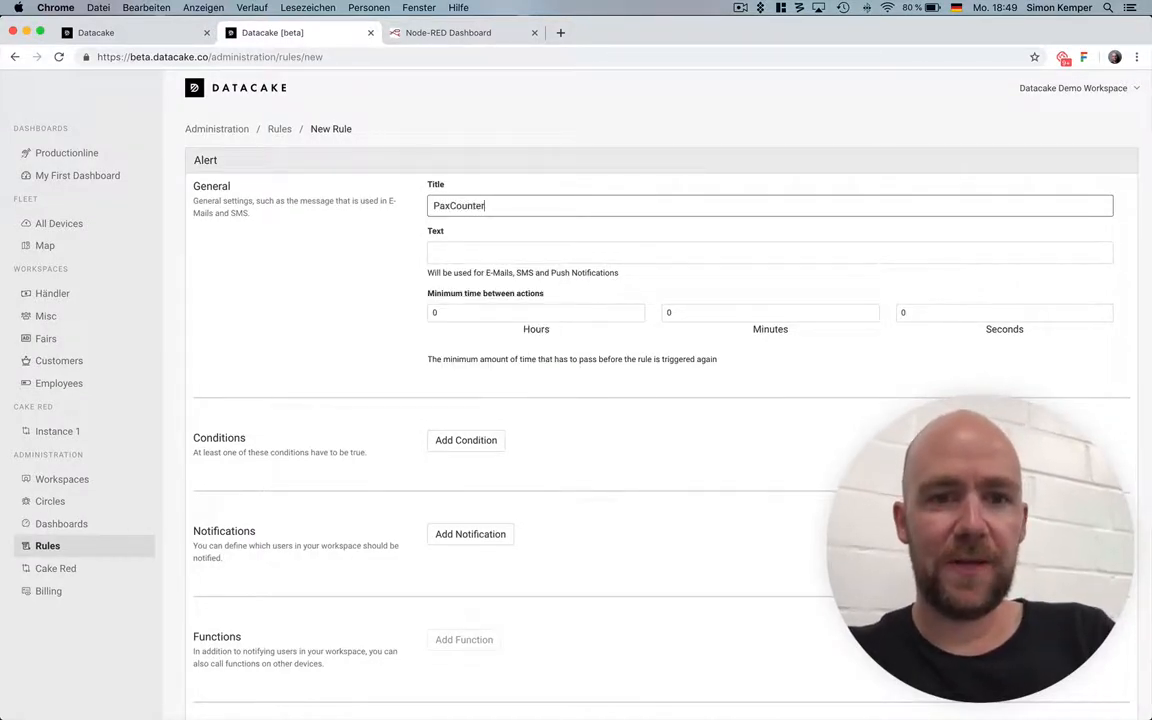
{"action": "key", "text": "Tab"}
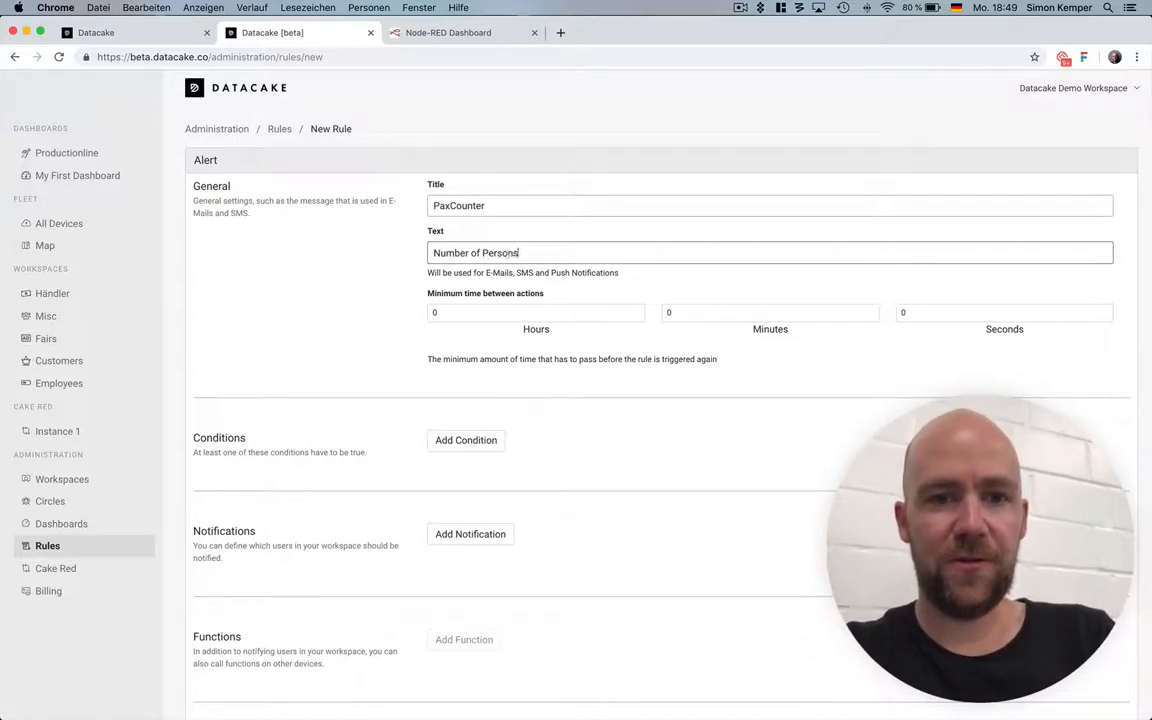
{"action": "type", "text": "t really high"}
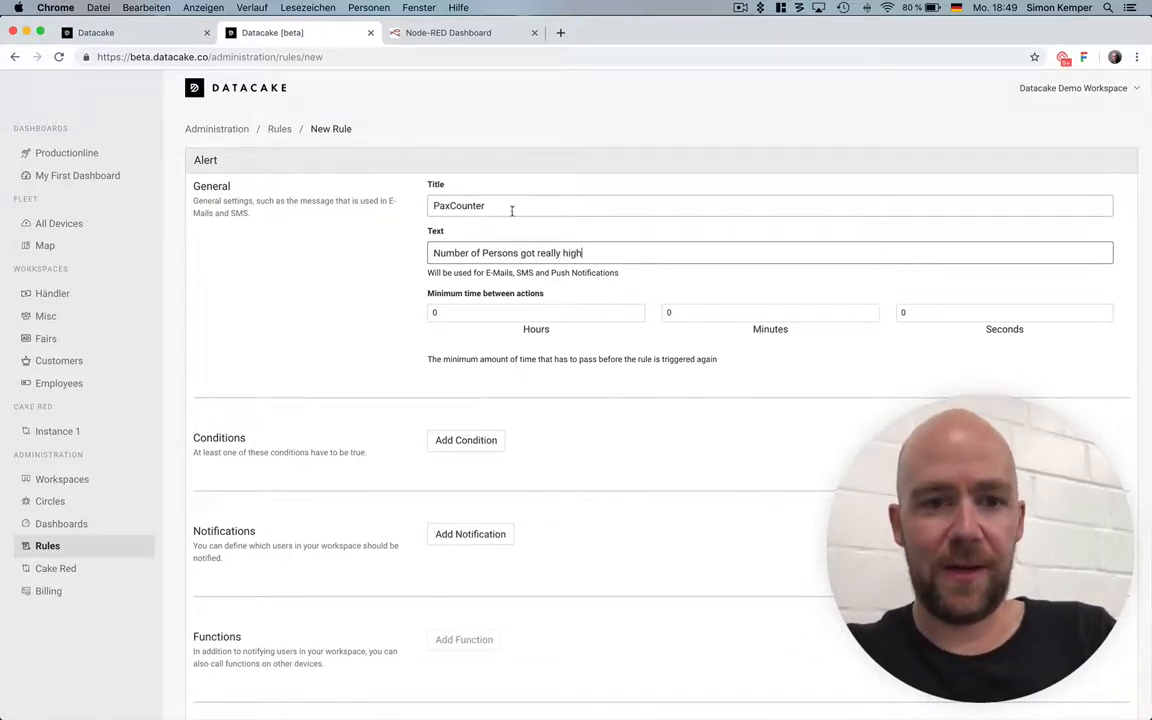
{"action": "left_click", "coordinate": [705, 310]}
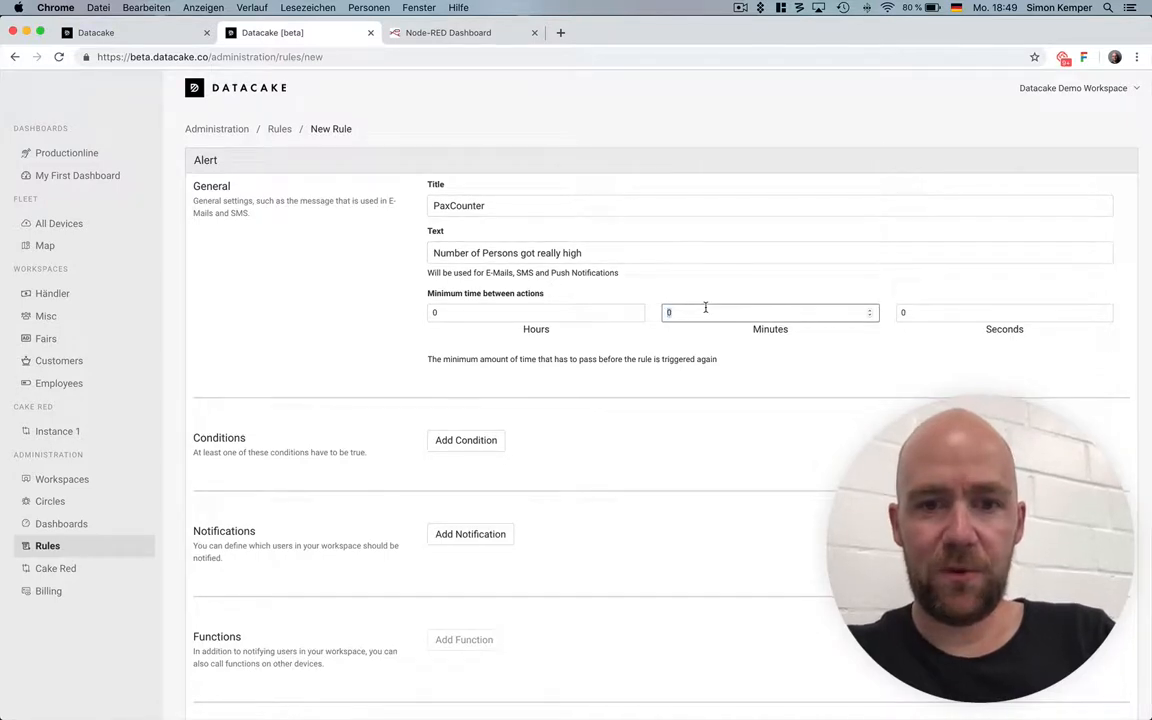
Add a condition for the Paxcounter TTN device that triggers when Persons WiFi is larger than 10.
{"action": "left_click", "coordinate": [477, 449]}
{"action": "left_click", "coordinate": [514, 470]}
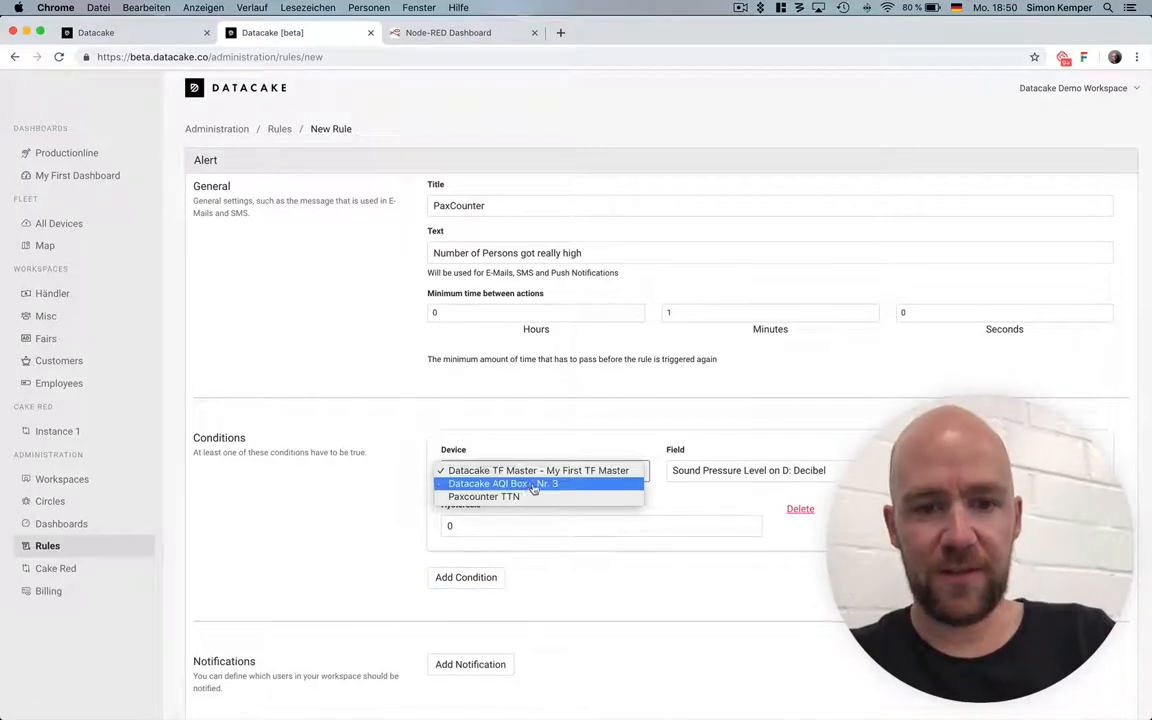
{"action": "left_click", "coordinate": [533, 487]}
{"action": "left_click", "coordinate": [533, 472]}
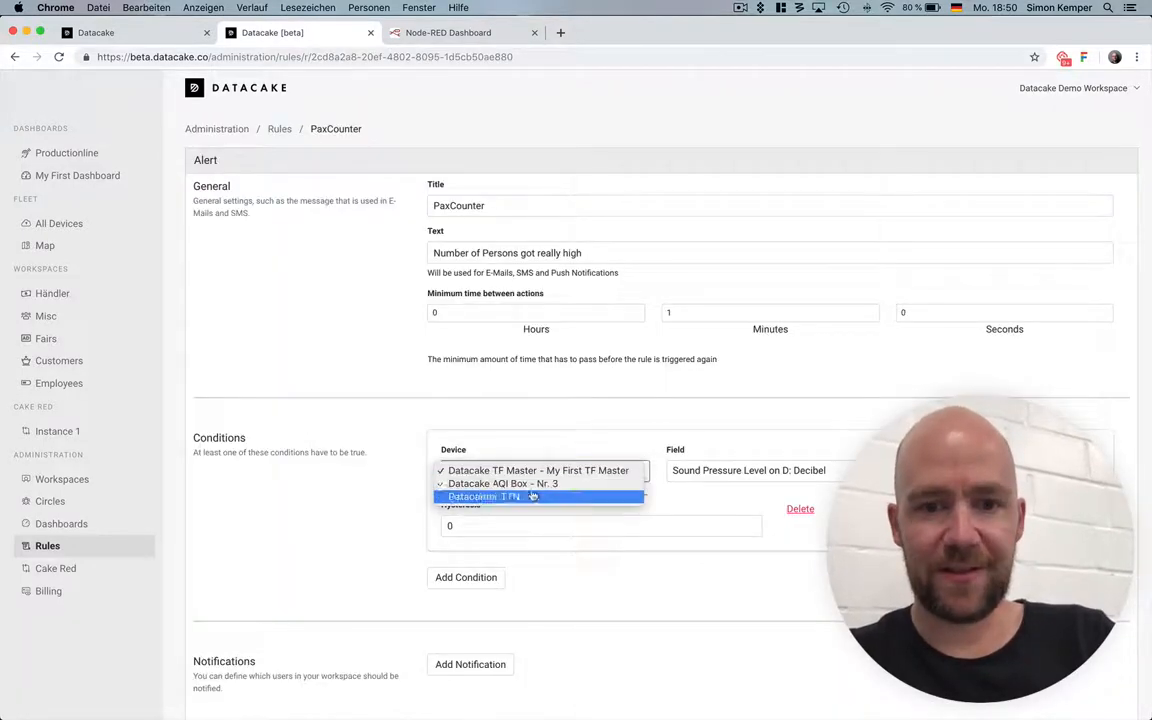
{"action": "left_click", "coordinate": [533, 496]}
{"action": "left_click", "coordinate": [744, 471]}
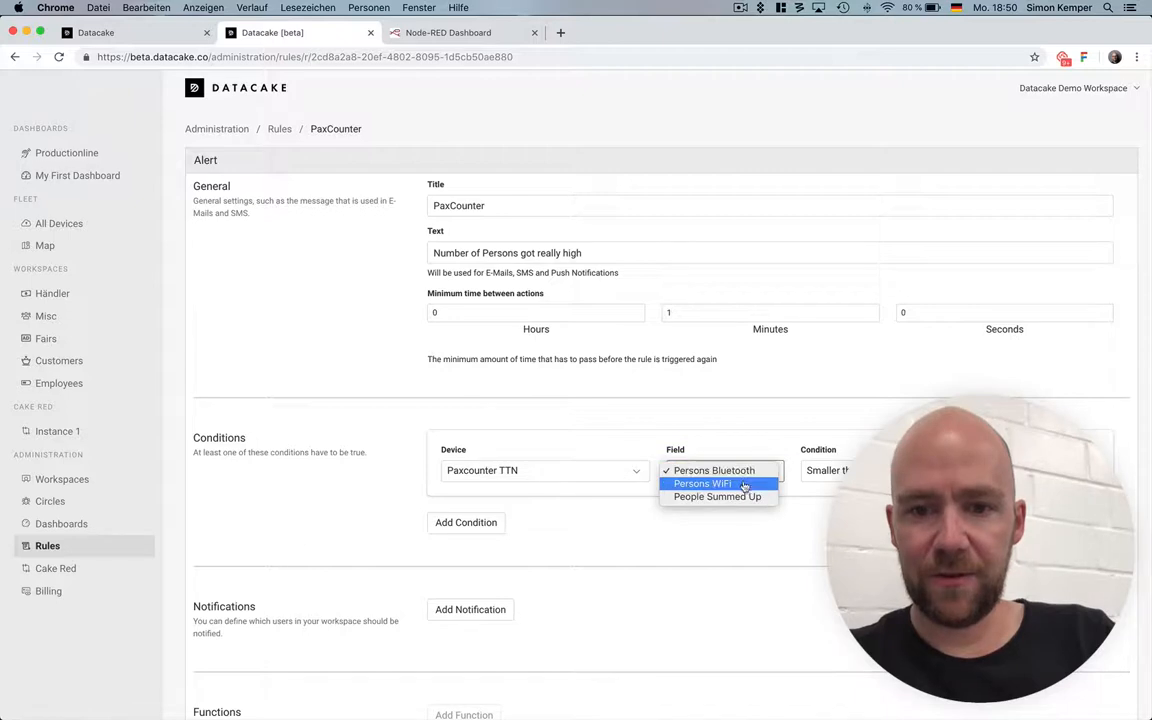
{"action": "left_click", "coordinate": [740, 471]}
{"action": "left_click", "coordinate": [775, 471]}
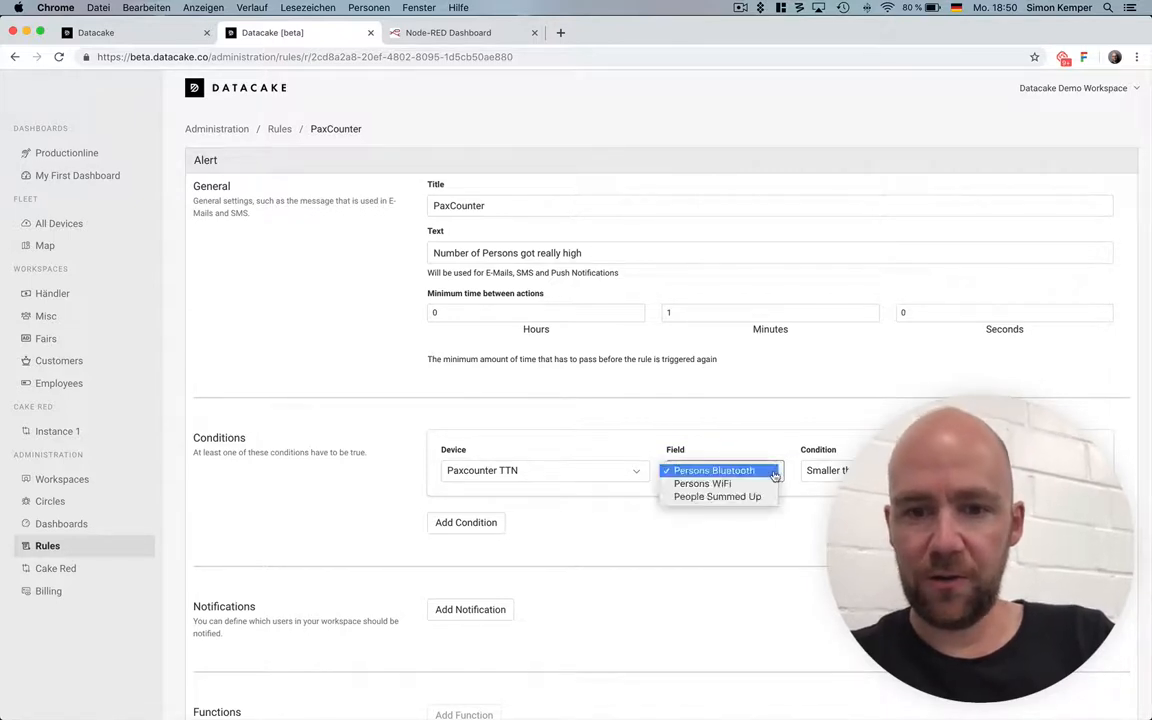
{"action": "left_click", "coordinate": [763, 483]}
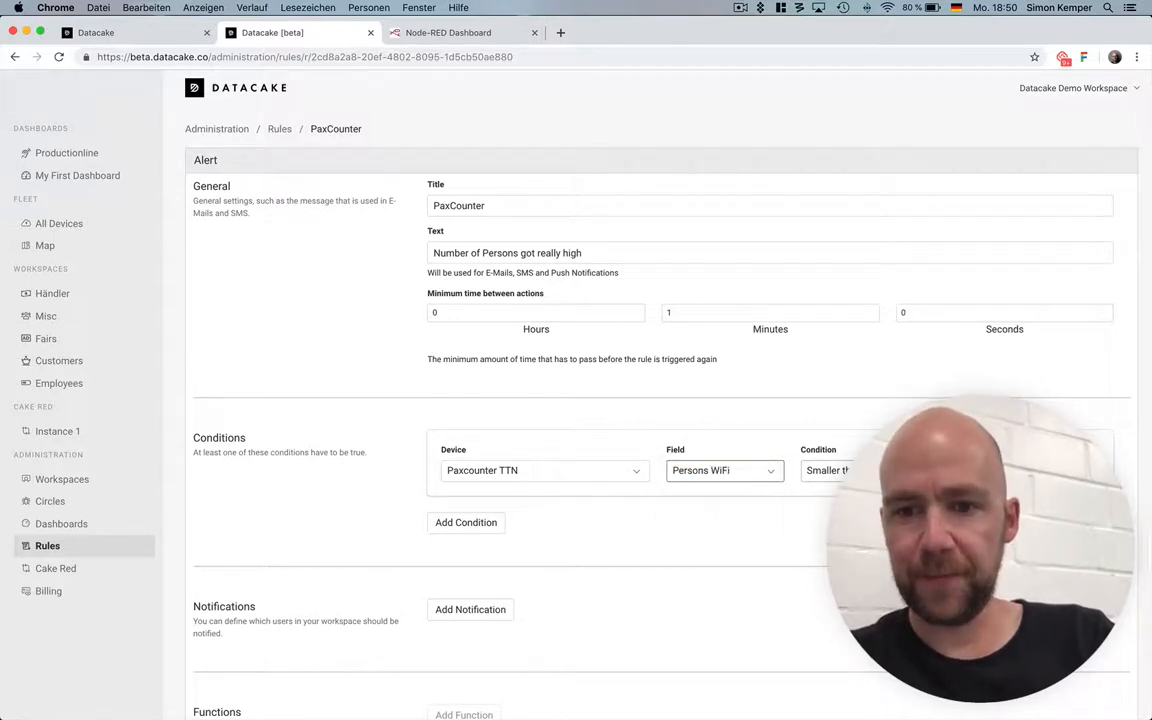
{"action": "left_click", "coordinate": [842, 471]}
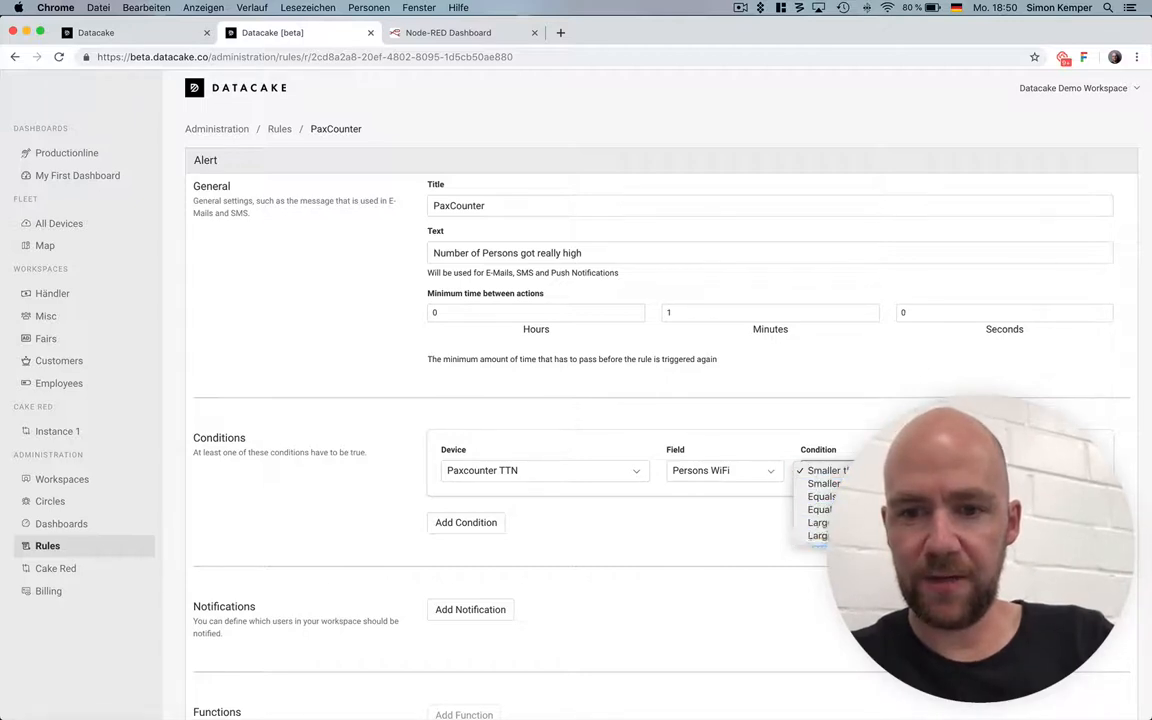
{"action": "left_click", "coordinate": [842, 536]}
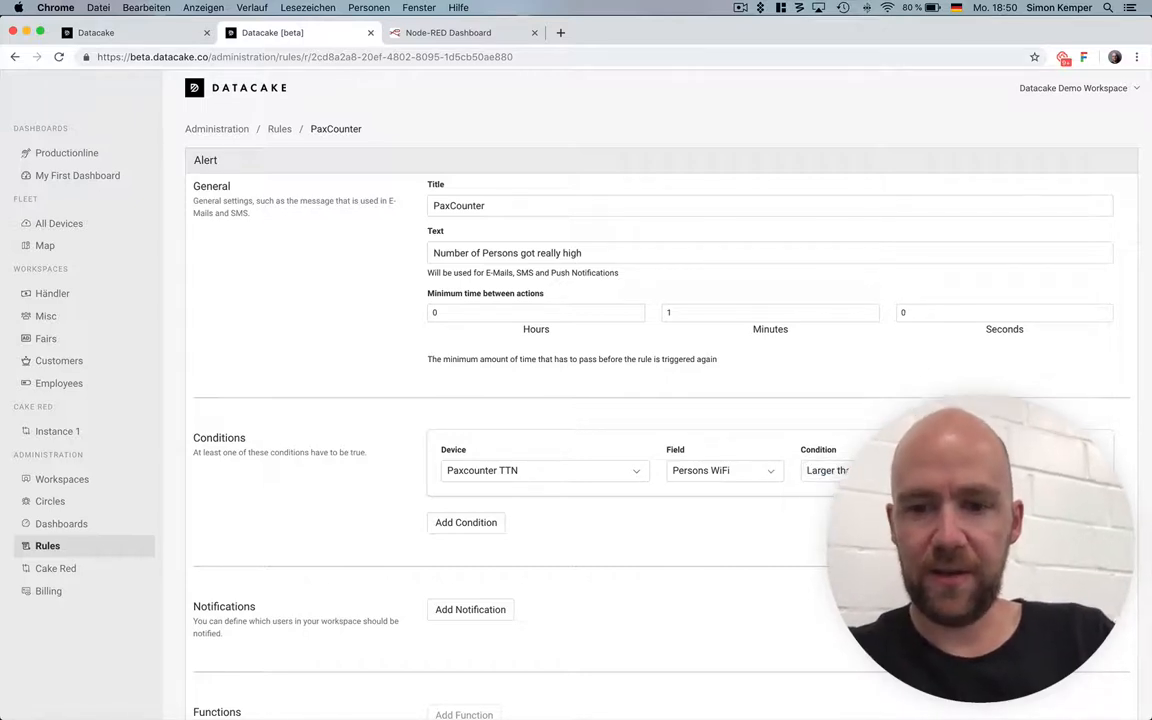
Add a notification for the workspace user with SMS and E-Mail enabled.
{"action": "scroll", "coordinate": [540, 540], "scroll_direction": "down", "scroll_amount": 2}
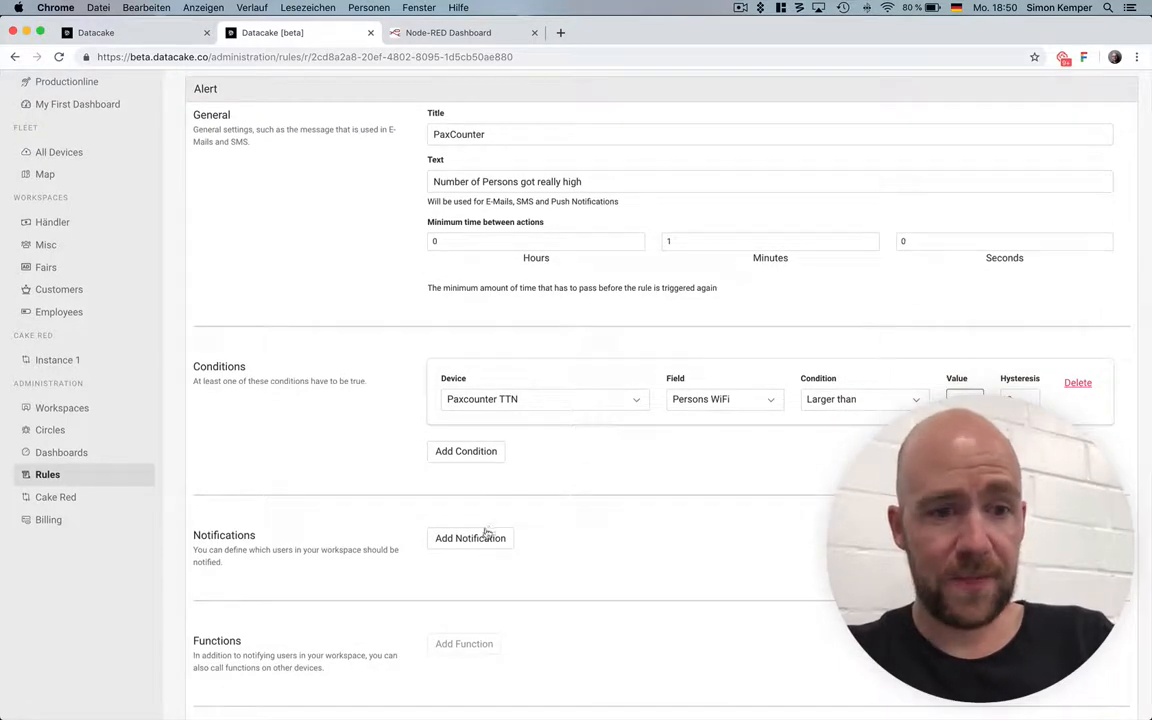
{"action": "left_click", "coordinate": [478, 539]}
{"action": "left_click", "coordinate": [476, 549]}
{"action": "left_click", "coordinate": [483, 576]}
{"action": "left_click", "coordinate": [545, 552]}
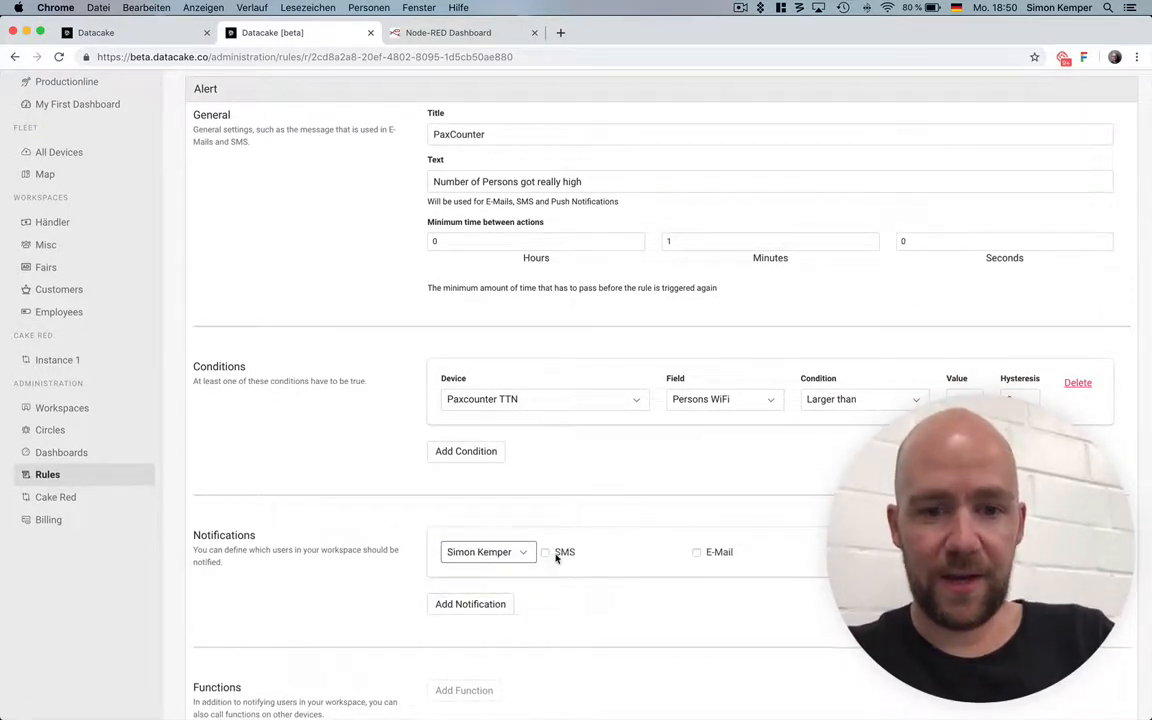
{"action": "left_click", "coordinate": [716, 553]}
{"action": "scroll", "coordinate": [722, 558], "scroll_direction": "down", "scroll_amount": 5}
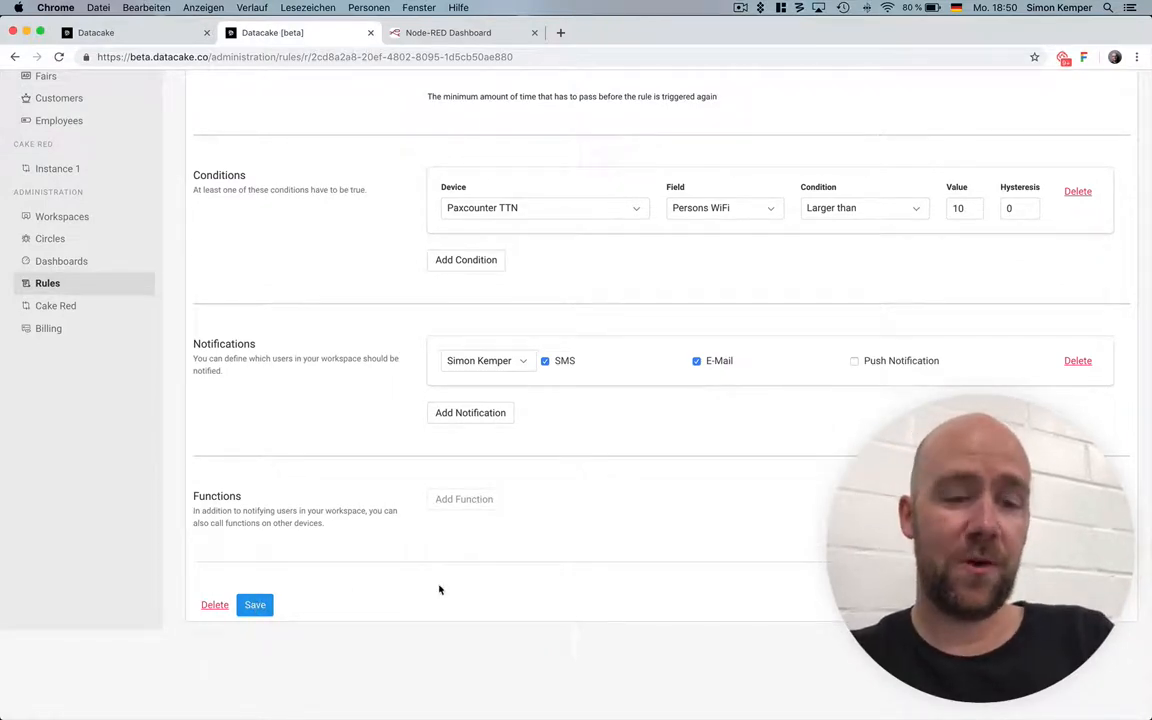
Return to the rules list and reload it to check for the PaxCounter rule.
{"action": "scroll", "coordinate": [439, 590], "scroll_direction": "up", "scroll_amount": 5}
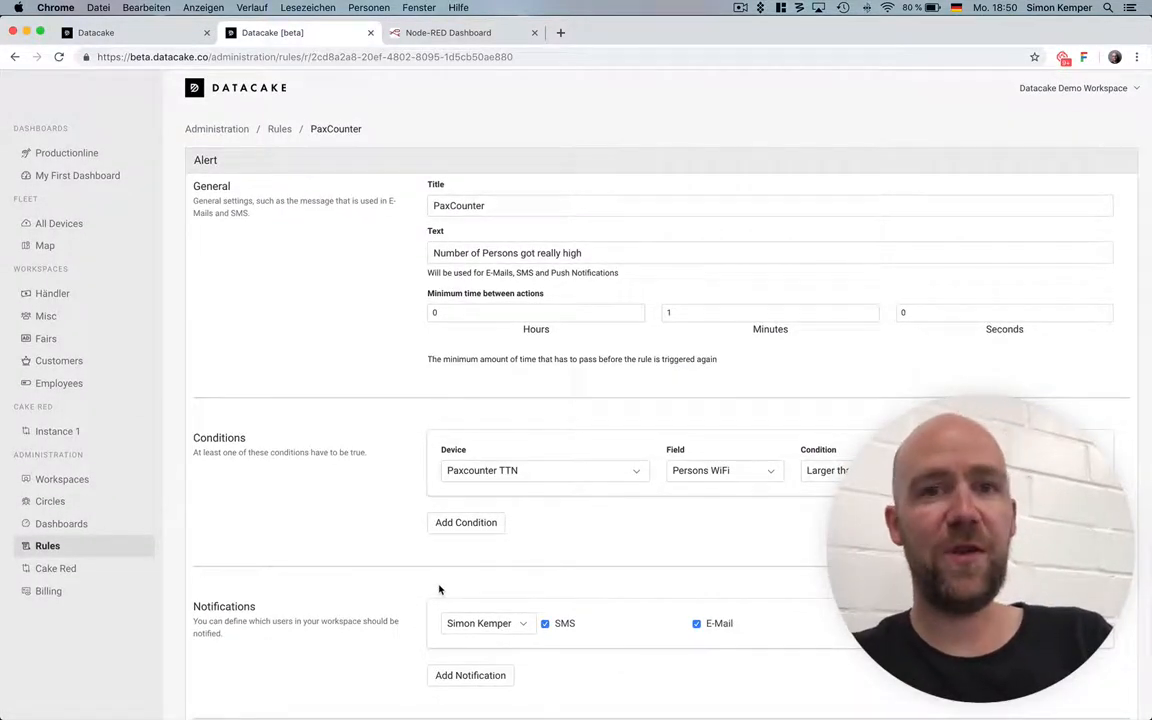
{"action": "left_click", "coordinate": [281, 129]}
{"action": "key", "text": "super+r"}
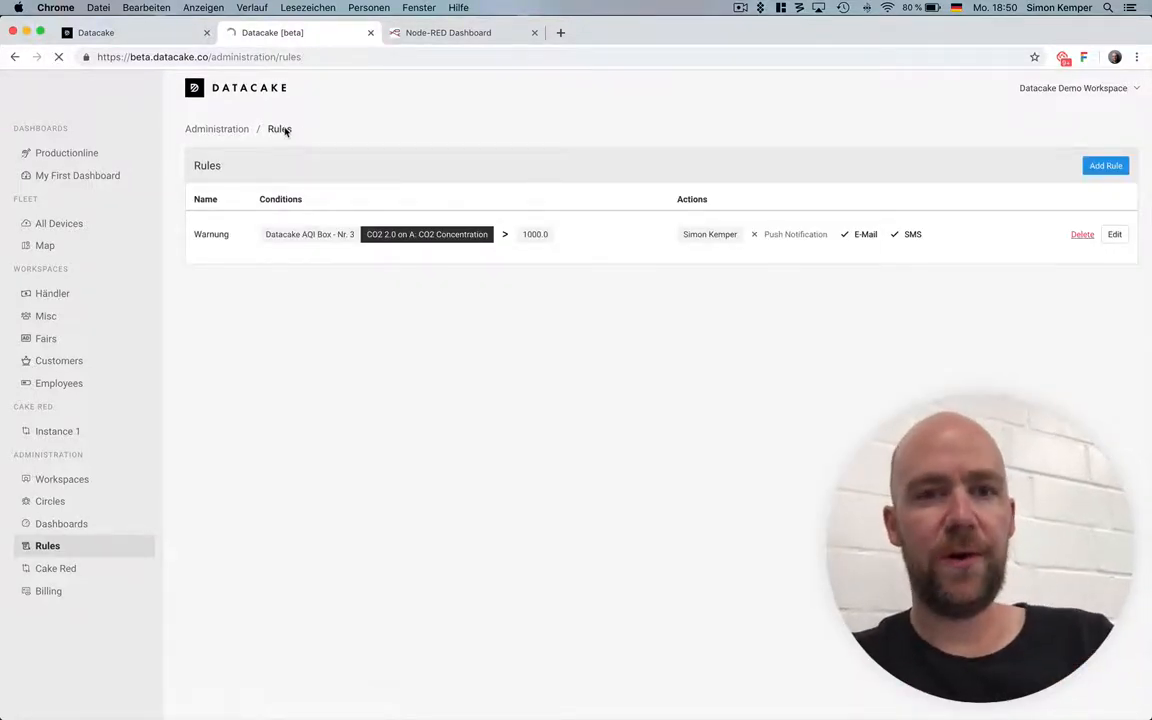